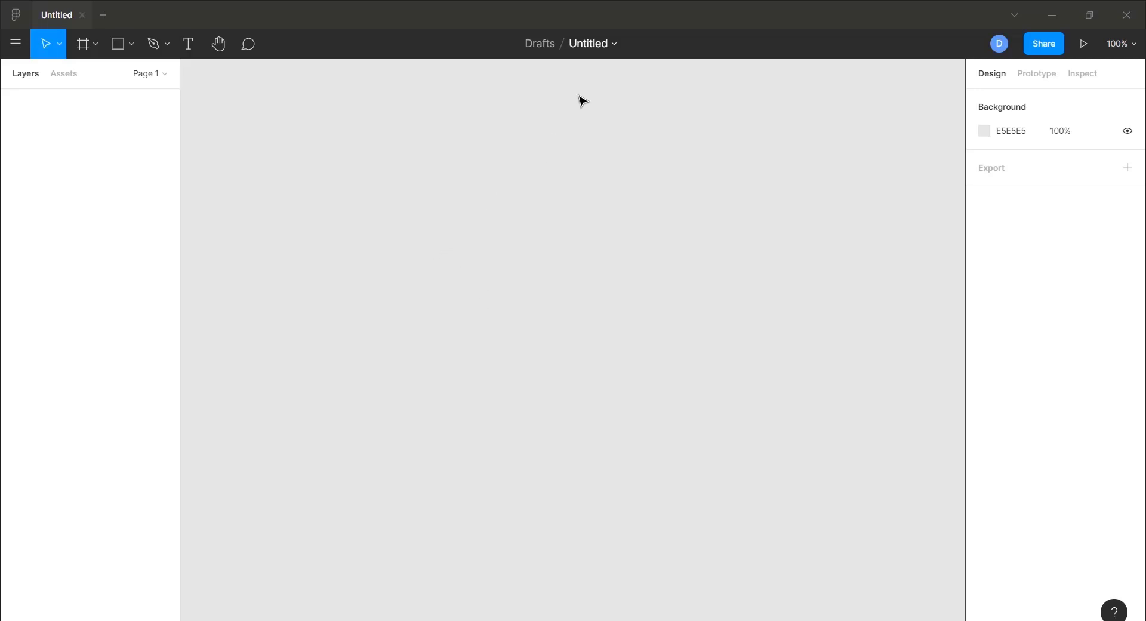
- Rename the untitled draft to 'Business Card' and switch to the Frame tool
{"action": "left_click", "coordinate": [584, 47]}
{"action": "type", "text": "B"}
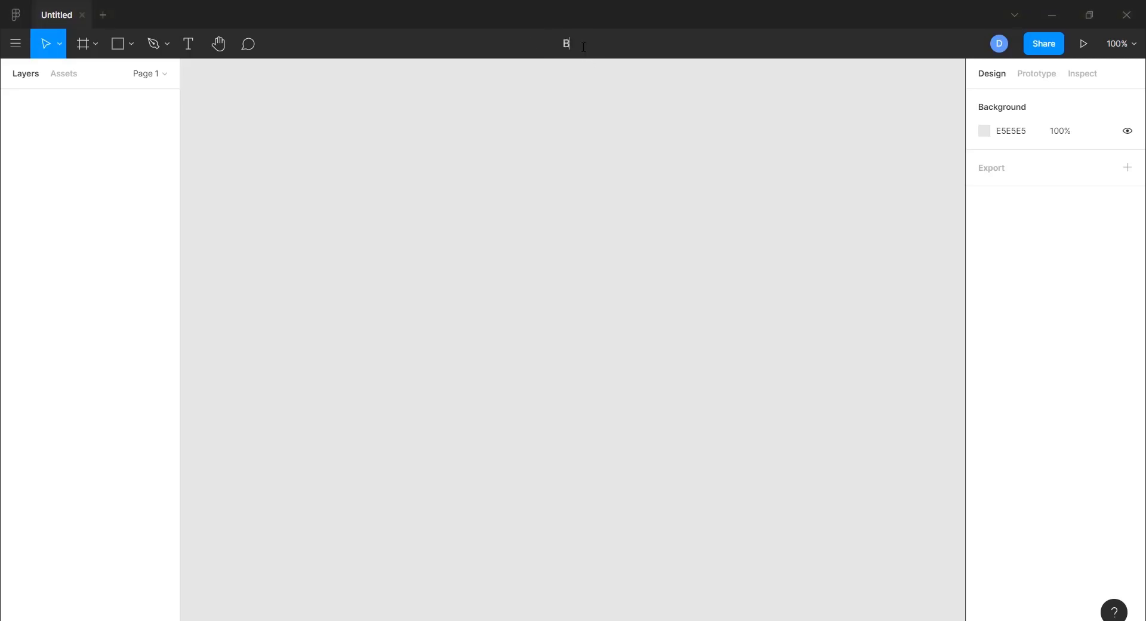
{"action": "type", "text": "usiness Card"}
{"action": "key", "text": "Return"}
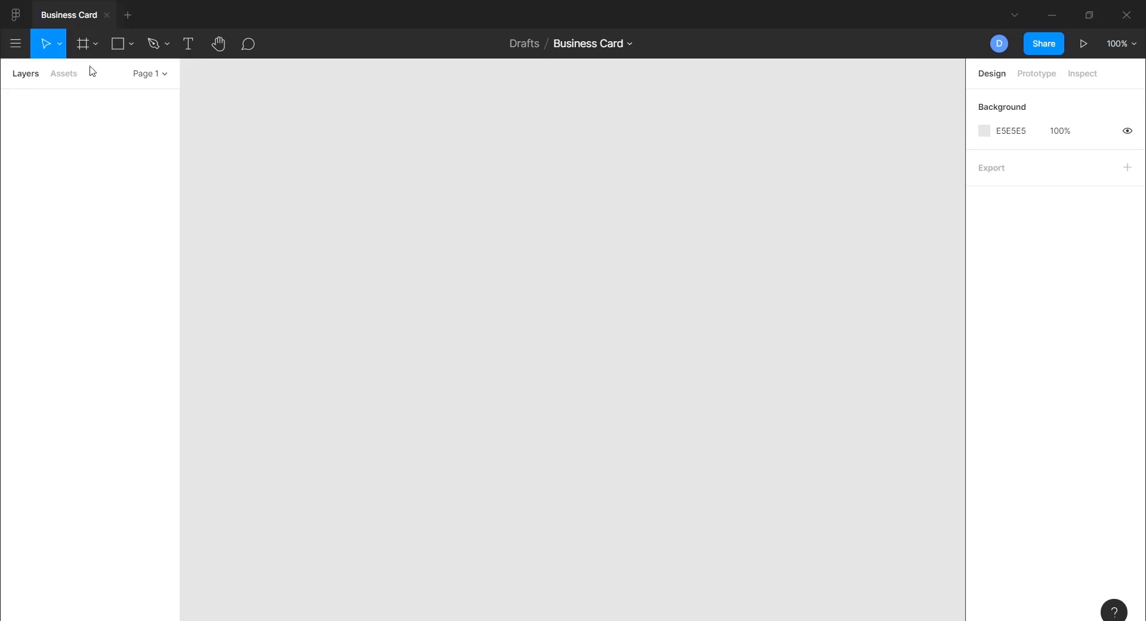
{"action": "left_click", "coordinate": [83, 44]}
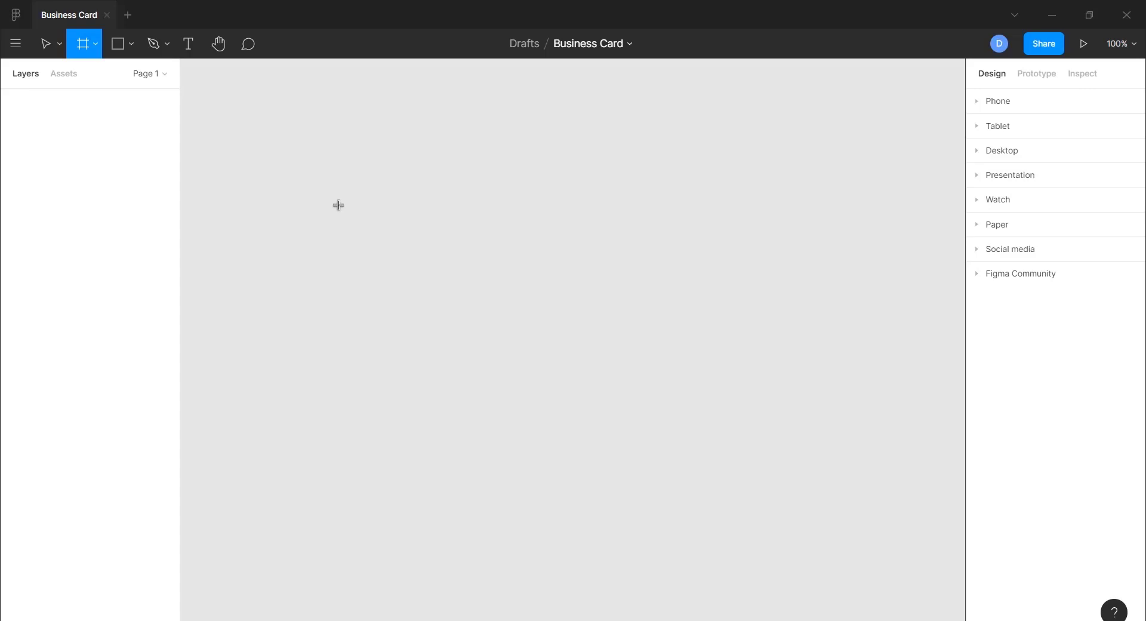
- Draw a frame, size it to 1050 × 600, and zoom to fit it in view
{"action": "left_click_drag", "start_coordinate": [338, 205], "coordinate": [621, 331]}
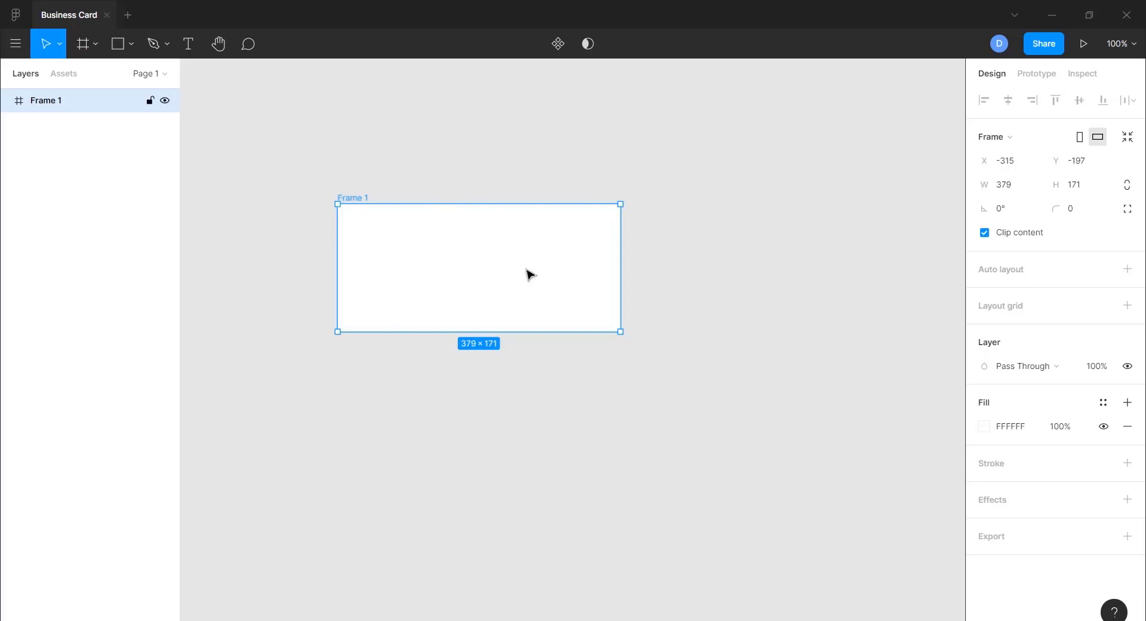
{"action": "left_click", "coordinate": [1020, 187]}
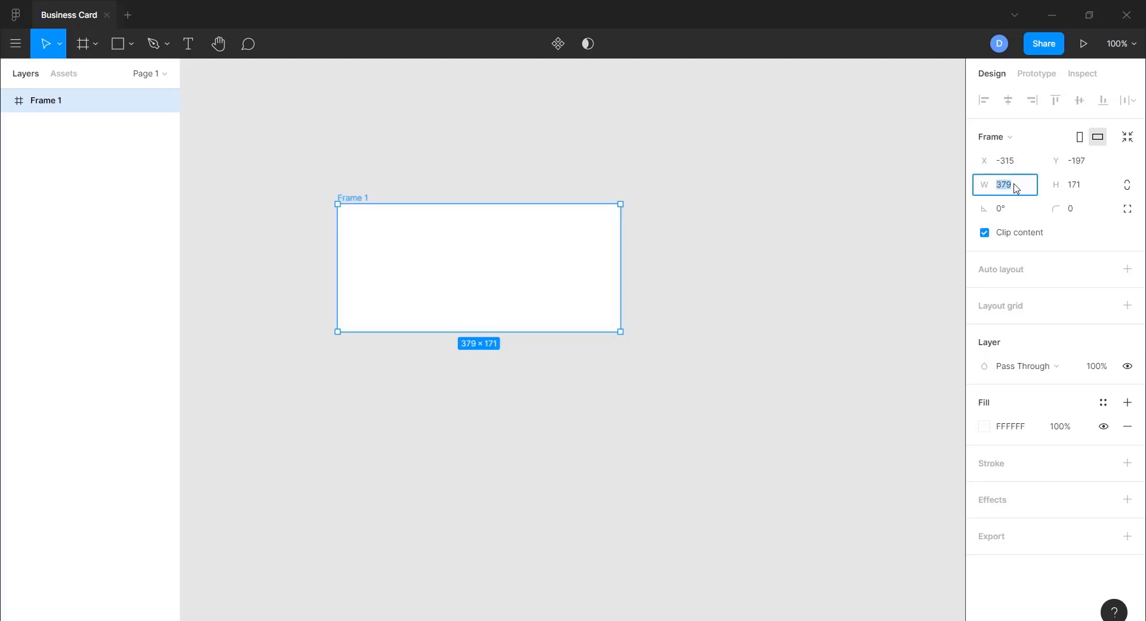
{"action": "type", "text": "1050"}
{"action": "key", "text": "Tab"}
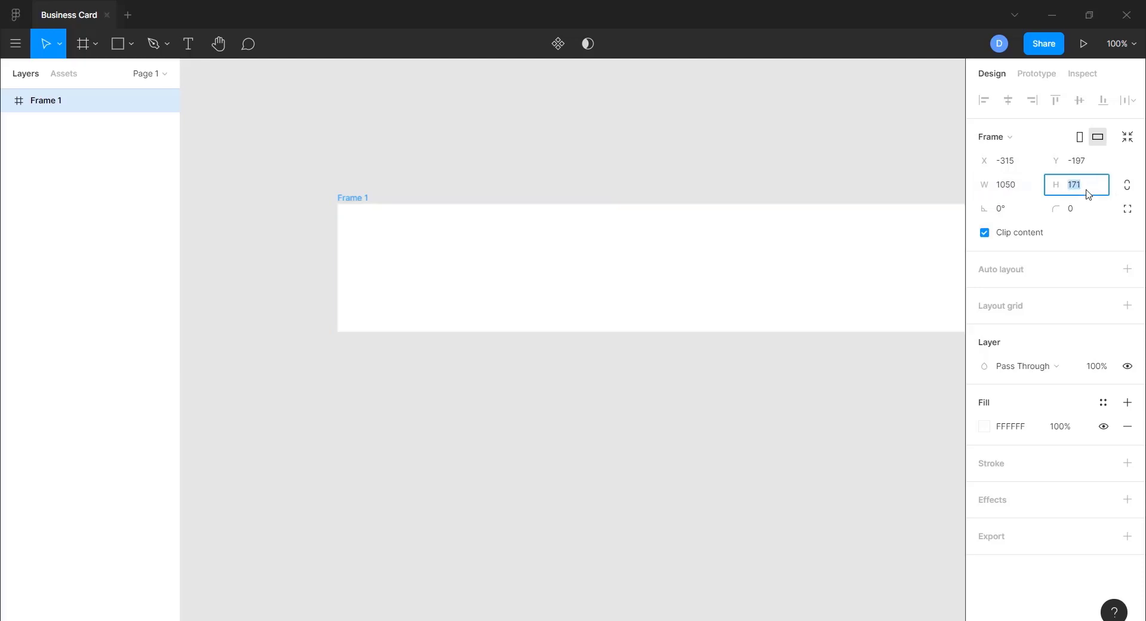
{"action": "type", "text": "600"}
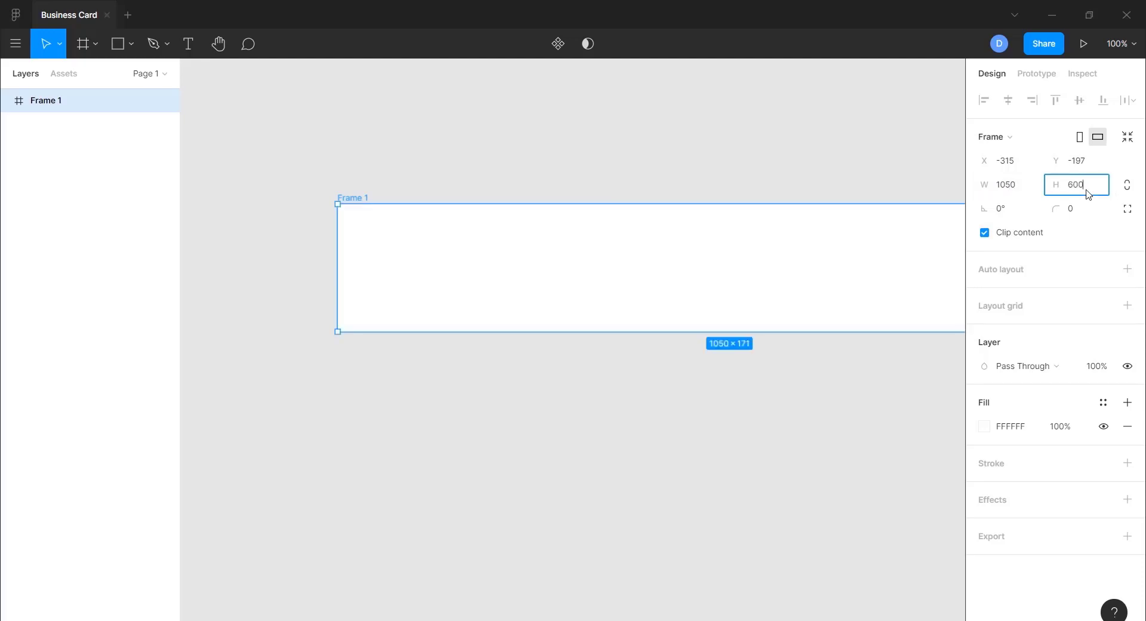
{"action": "key", "text": "Return"}
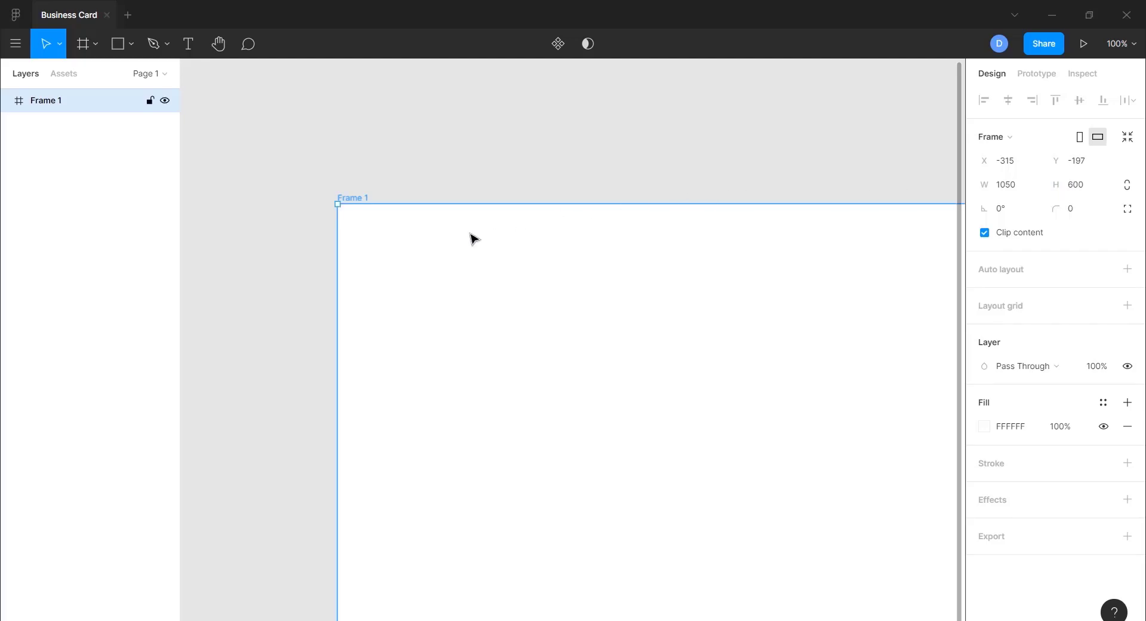
{"action": "key", "text": "shift+1"}
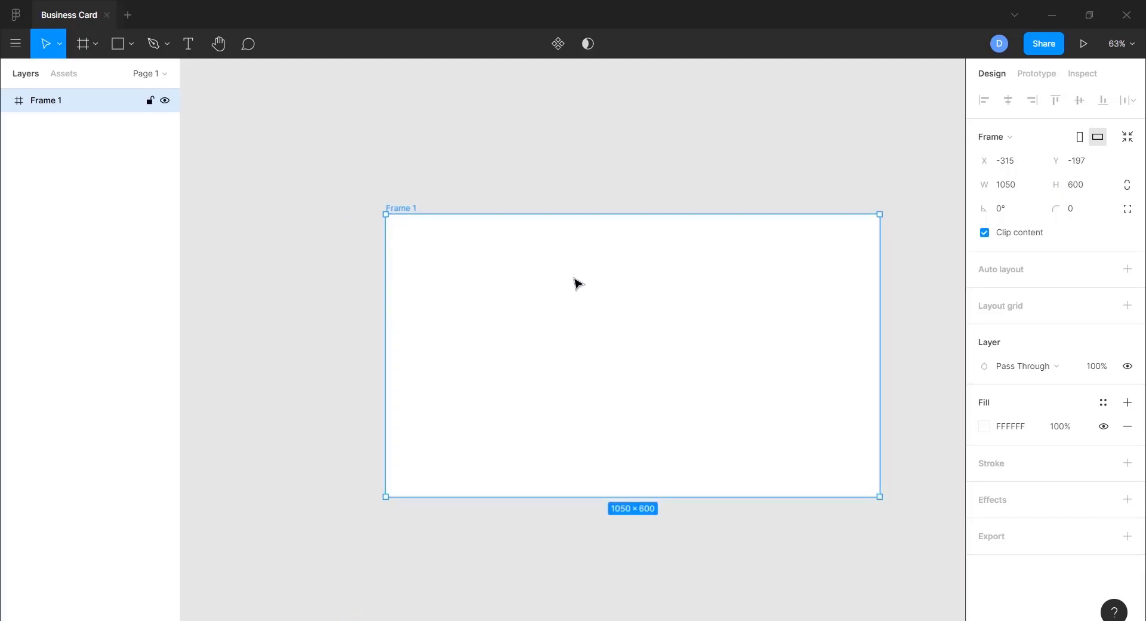
{"action": "scroll", "coordinate": [578, 283], "scroll_direction": "right", "scroll_amount": 5}
{"action": "scroll", "coordinate": [578, 283], "scroll_direction": "left", "scroll_amount": 4}
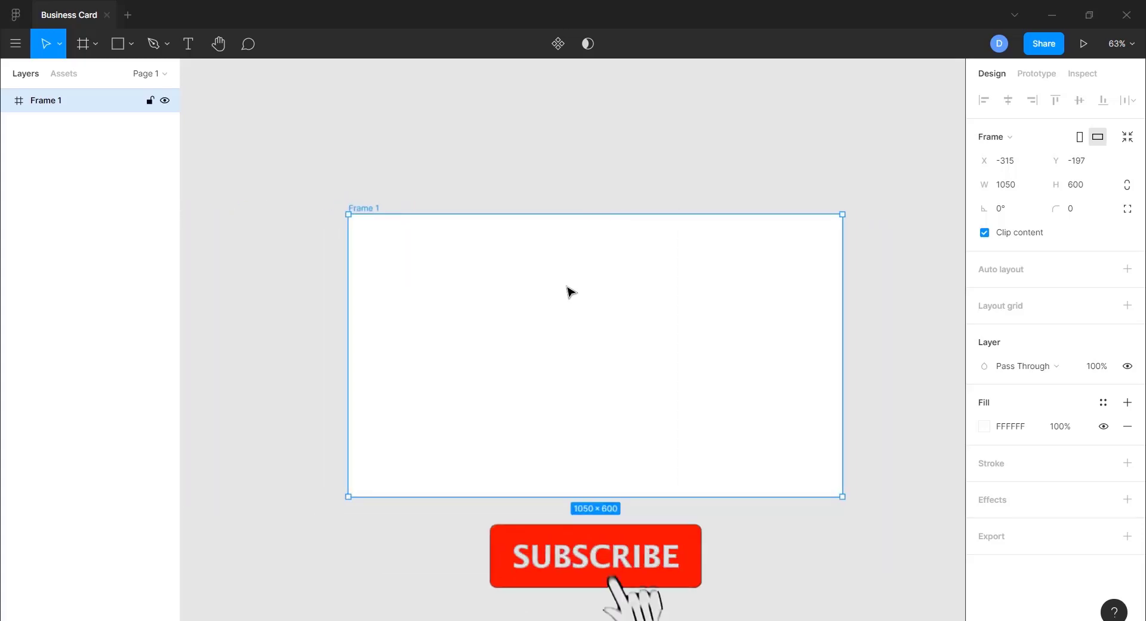
{"action": "scroll", "coordinate": [569, 291], "scroll_direction": "up", "scroll_amount": 2}
{"action": "scroll", "coordinate": [570, 291], "scroll_direction": "up", "scroll_amount": 1}
{"action": "scroll", "coordinate": [570, 291], "scroll_direction": "down", "scroll_amount": 1}
{"action": "scroll", "coordinate": [569, 291], "scroll_direction": "down", "scroll_amount": 2}
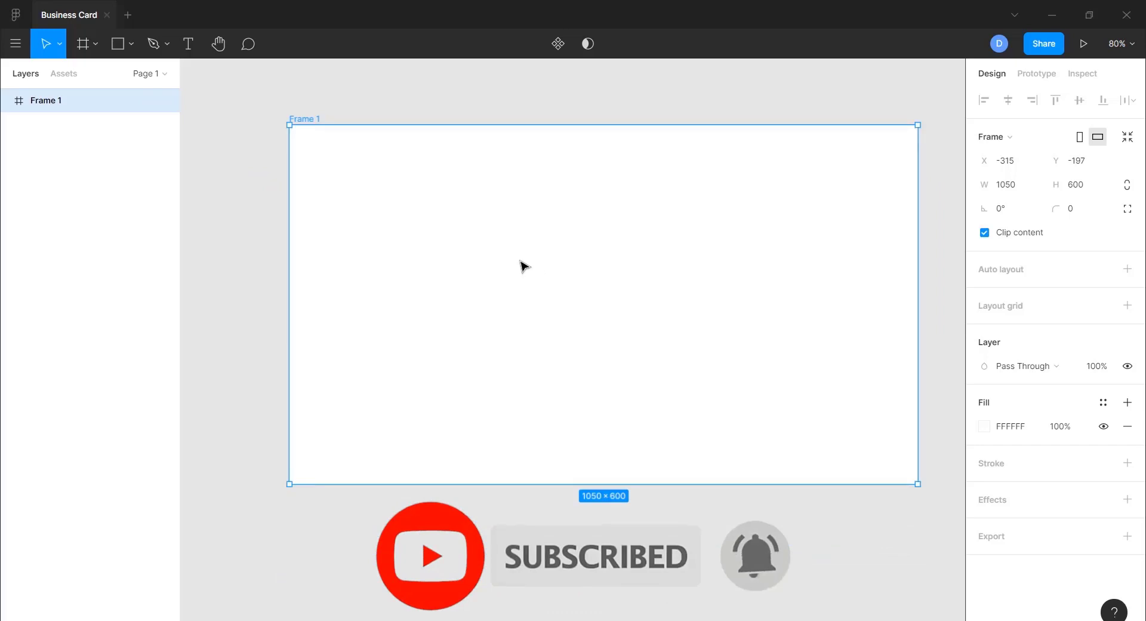
- Rename the Frame 1 layer to 'Front' and reselect the frame for pasting
{"action": "left_click", "coordinate": [416, 98]}
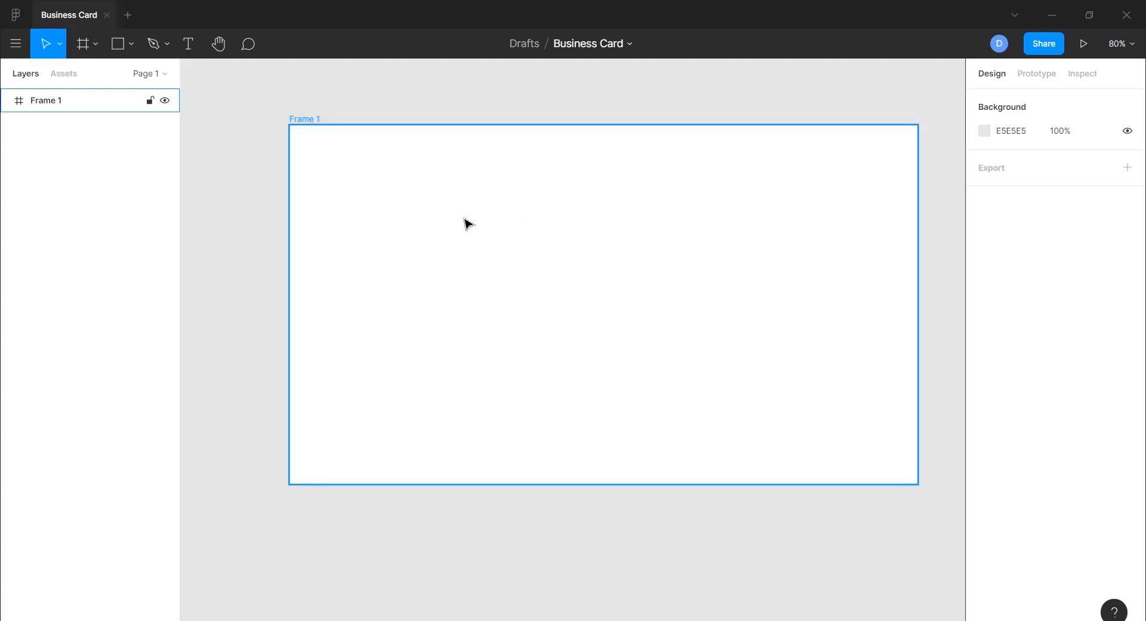
{"action": "double_click", "coordinate": [307, 123]}
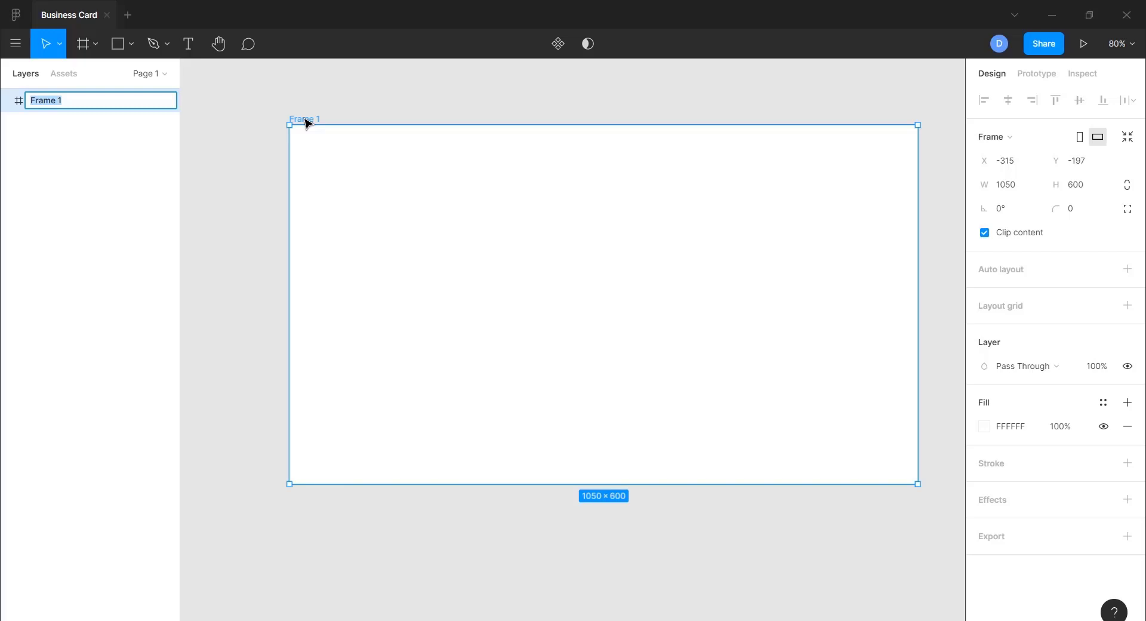
{"action": "type", "text": "Front"}
{"action": "key", "text": "Return"}
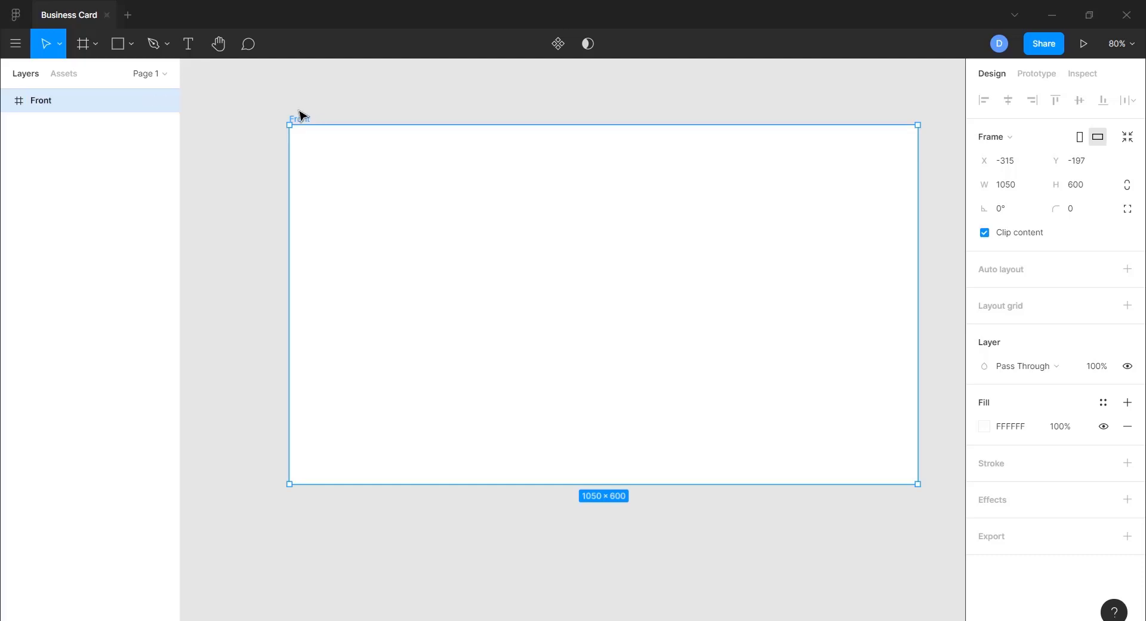
{"action": "left_click", "coordinate": [244, 238]}
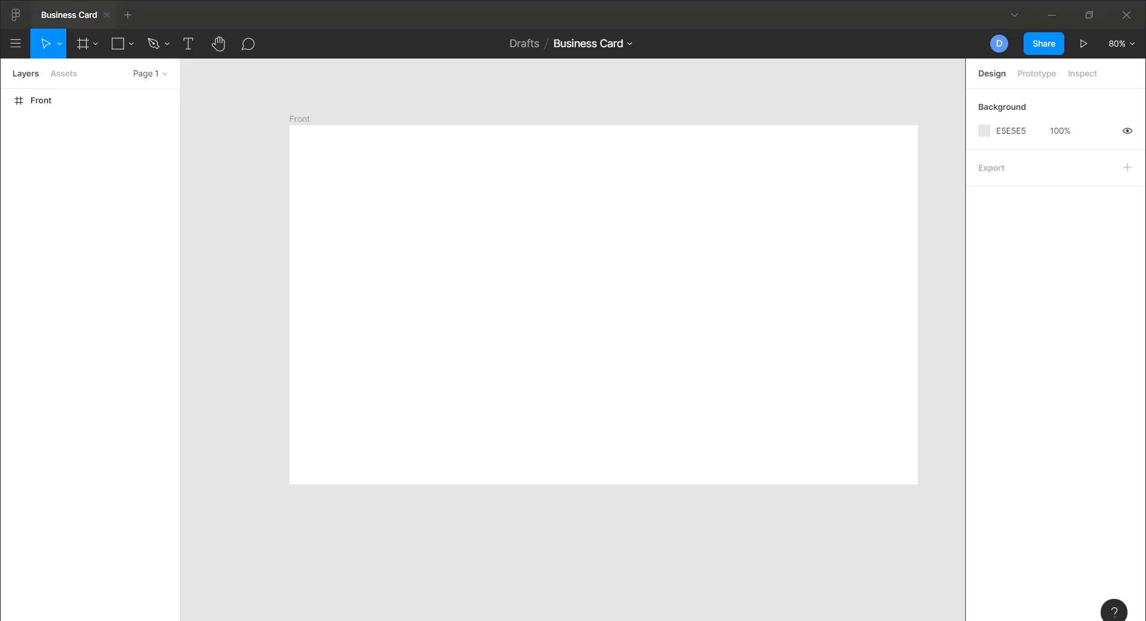
{"action": "left_click", "coordinate": [527, 256]}
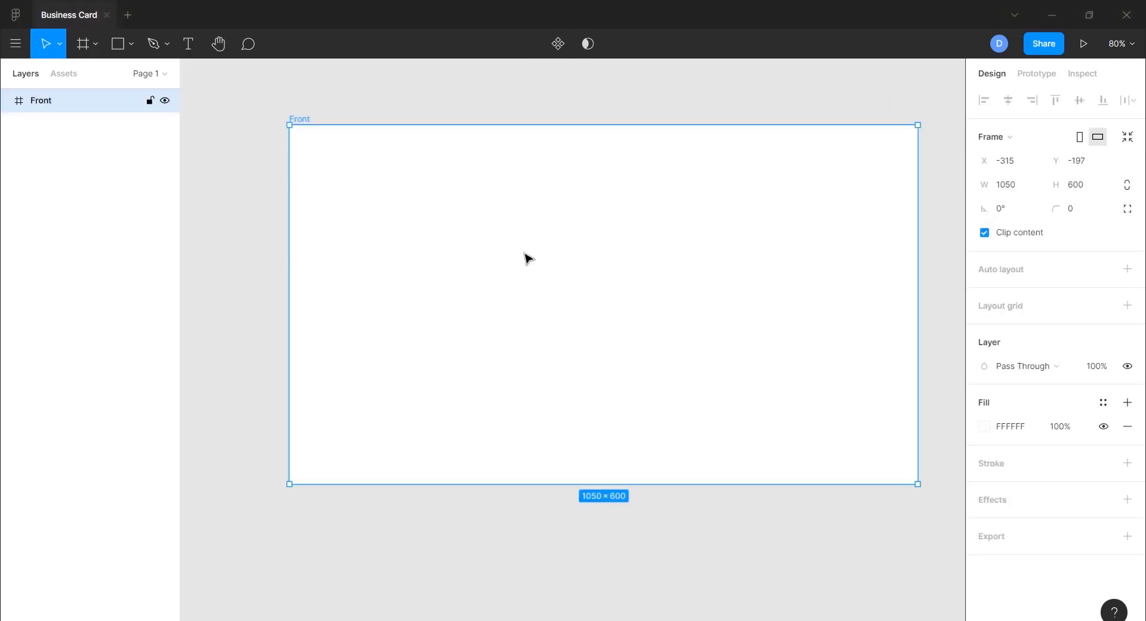
- Paste the eagle logo into the Front frame and enlarge it near the top edge
{"action": "key", "text": "ctrl+v"}
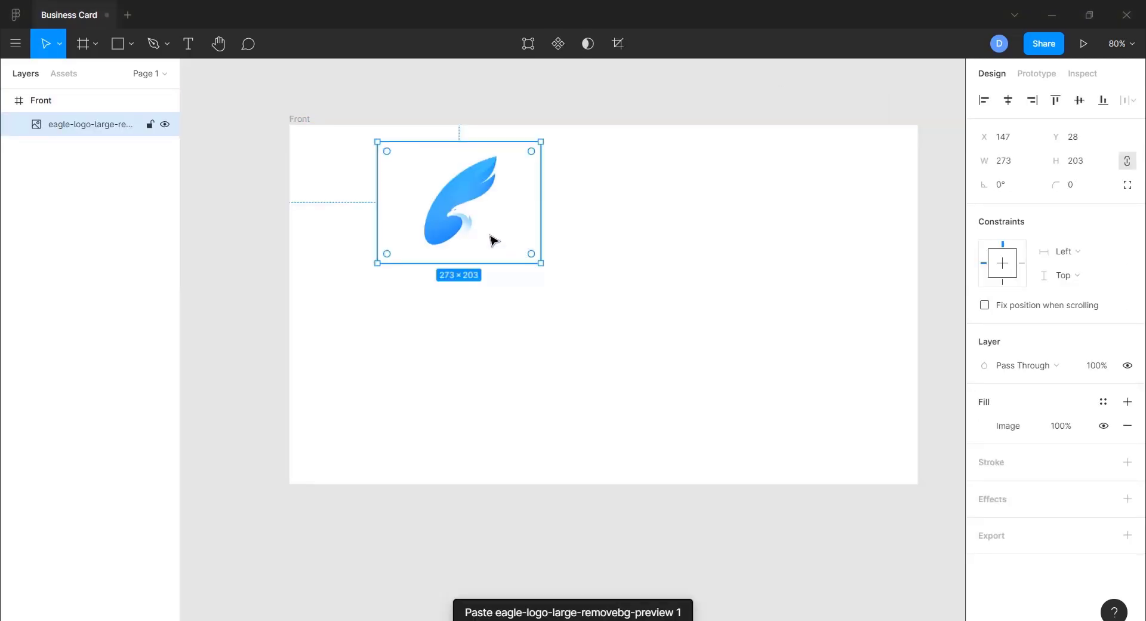
{"action": "left_click_drag", "start_coordinate": [462, 211], "coordinate": [598, 281]}
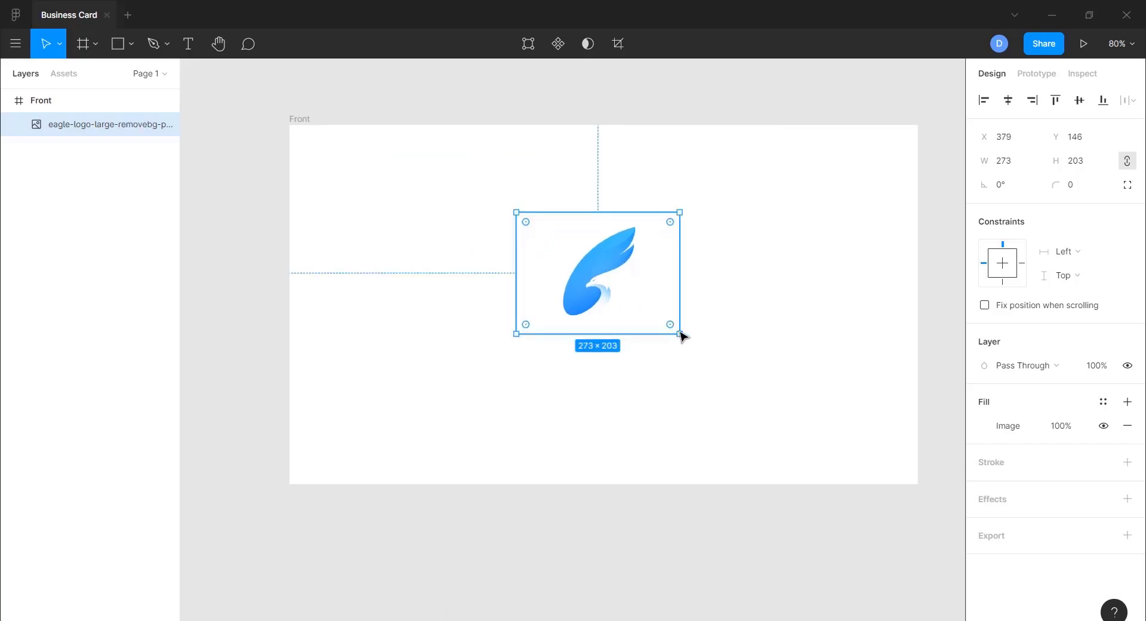
{"action": "left_click_drag", "start_coordinate": [681, 334], "coordinate": [703, 354]}
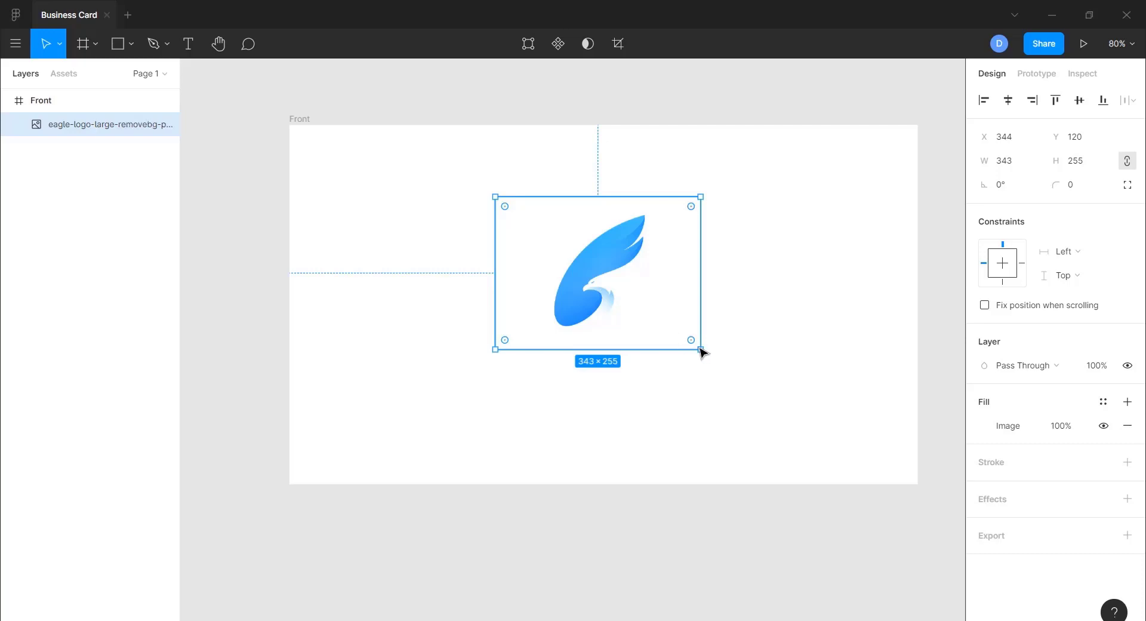
{"action": "left_click_drag", "start_coordinate": [702, 351], "coordinate": [784, 409]}
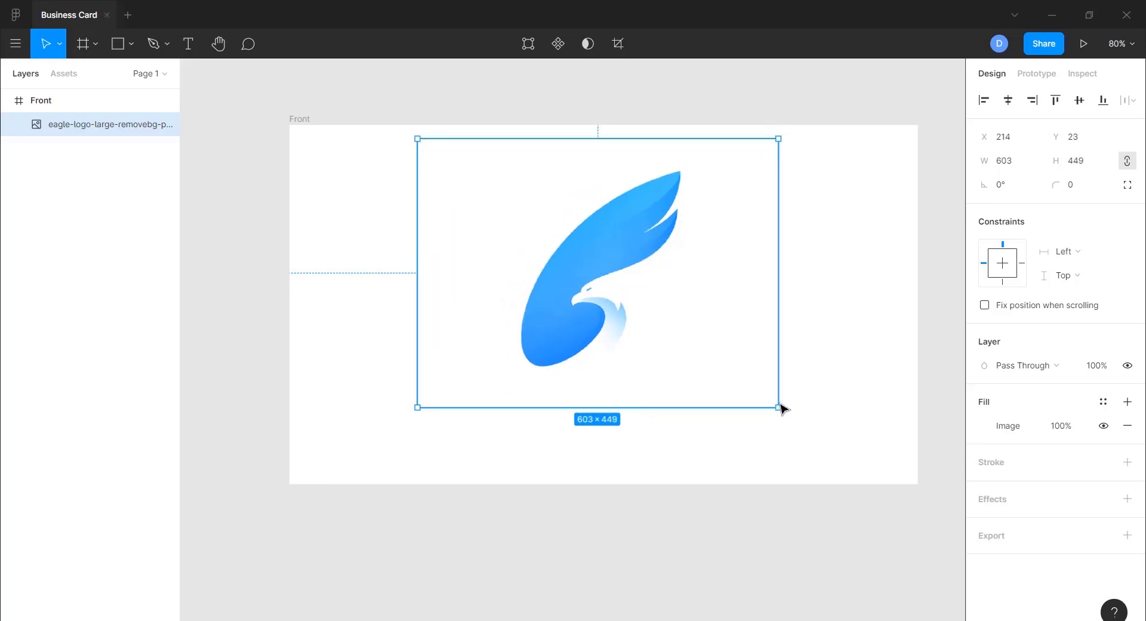
{"action": "left_click_drag", "start_coordinate": [619, 313], "coordinate": [628, 306]}
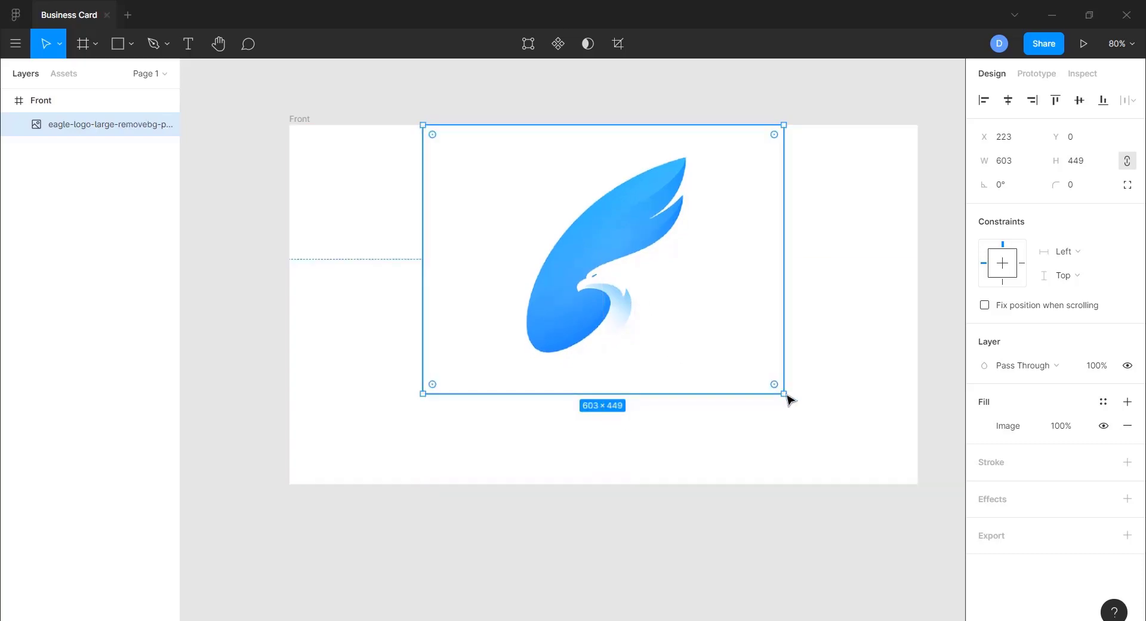
{"action": "left_click_drag", "start_coordinate": [787, 397], "coordinate": [768, 378]}
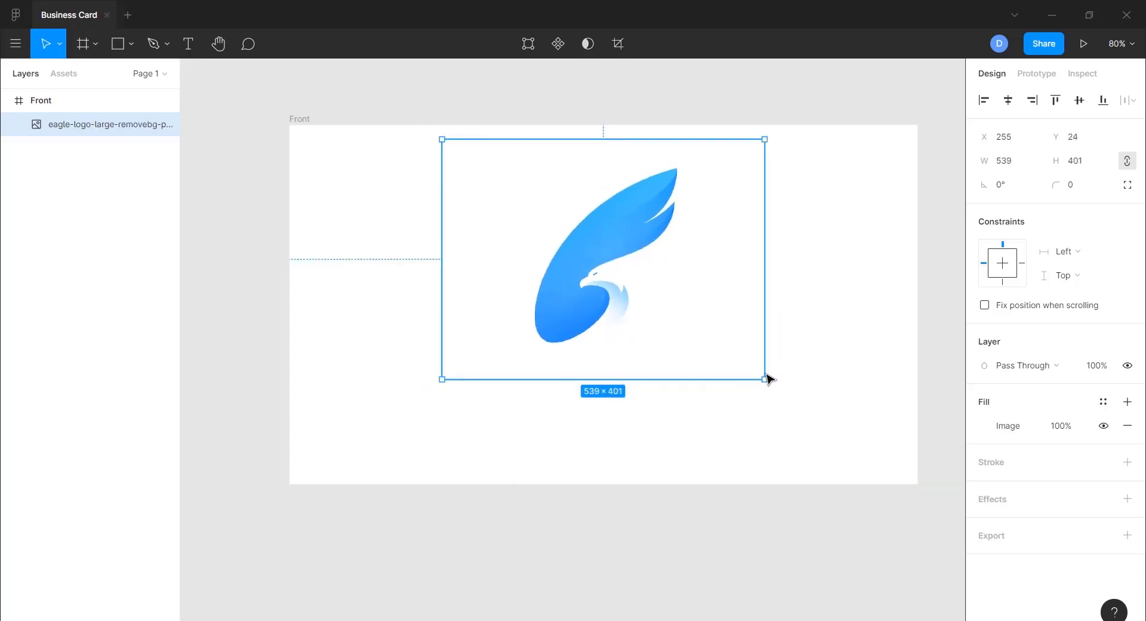
- Centre the logo horizontally and position it at X 255, Y 42, sized 539 × 401
{"action": "left_click", "coordinate": [1007, 106]}
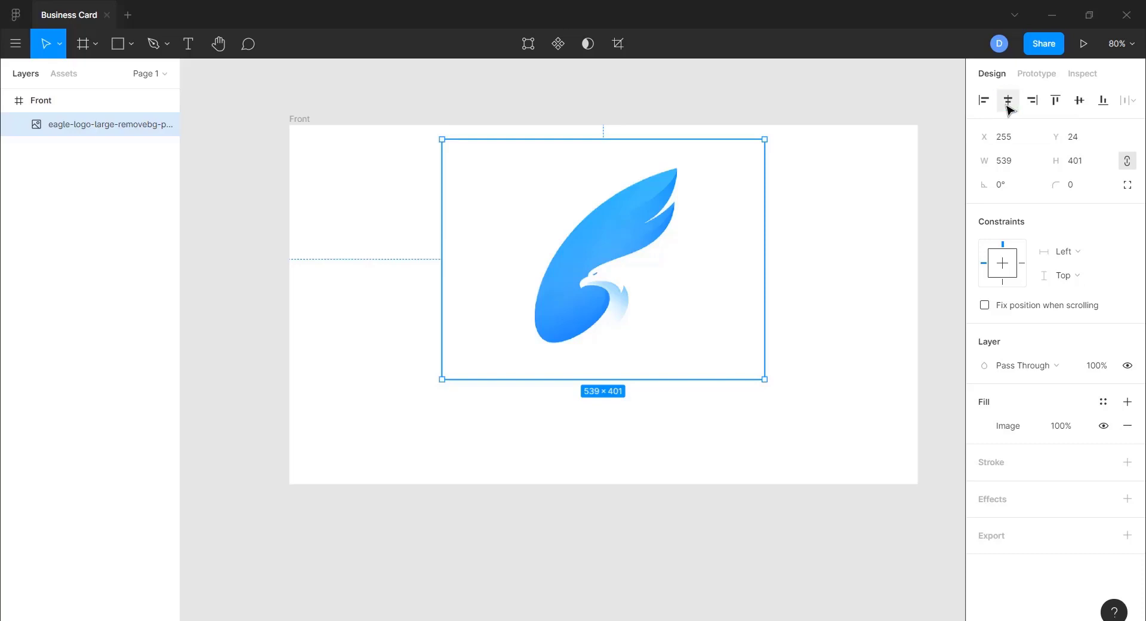
{"action": "left_click", "coordinate": [539, 525]}
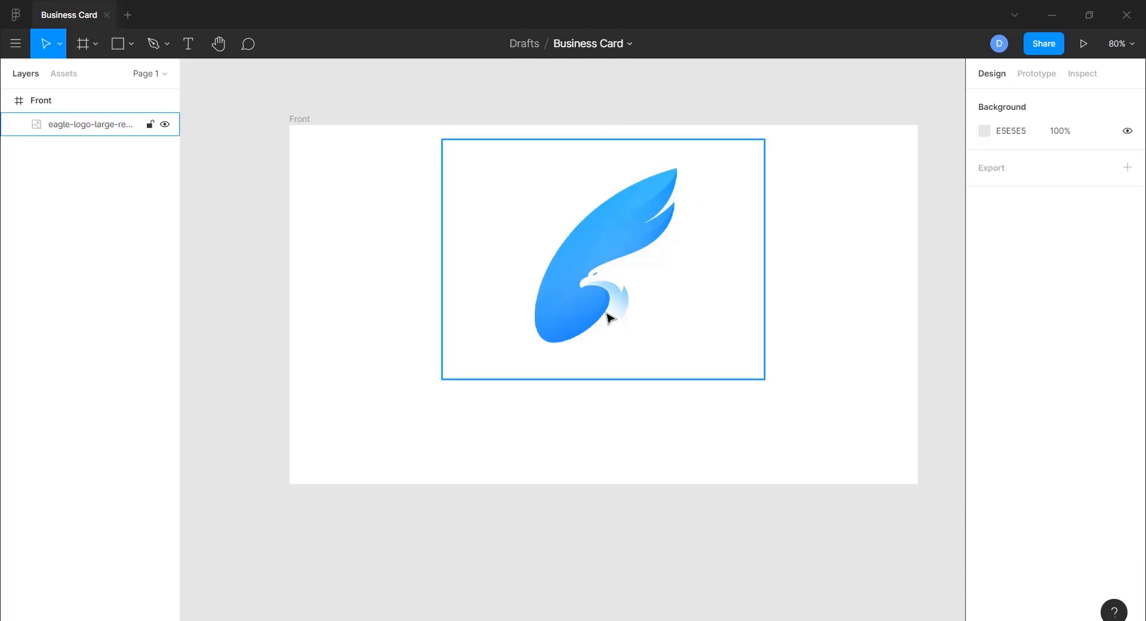
{"action": "left_click", "coordinate": [608, 318]}
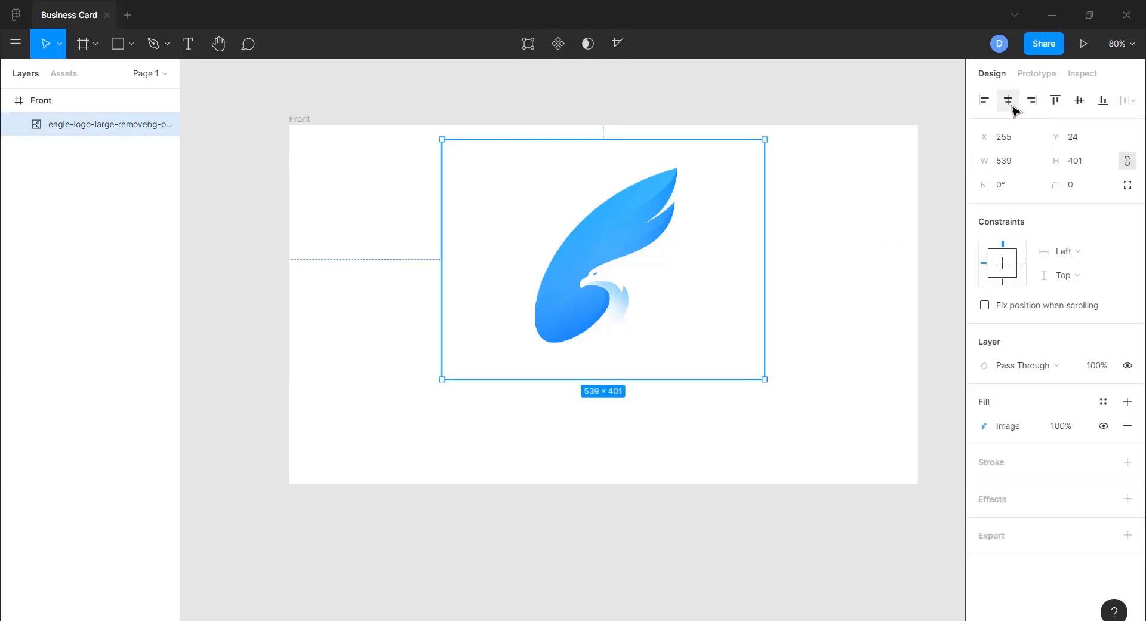
{"action": "left_click", "coordinate": [1078, 101]}
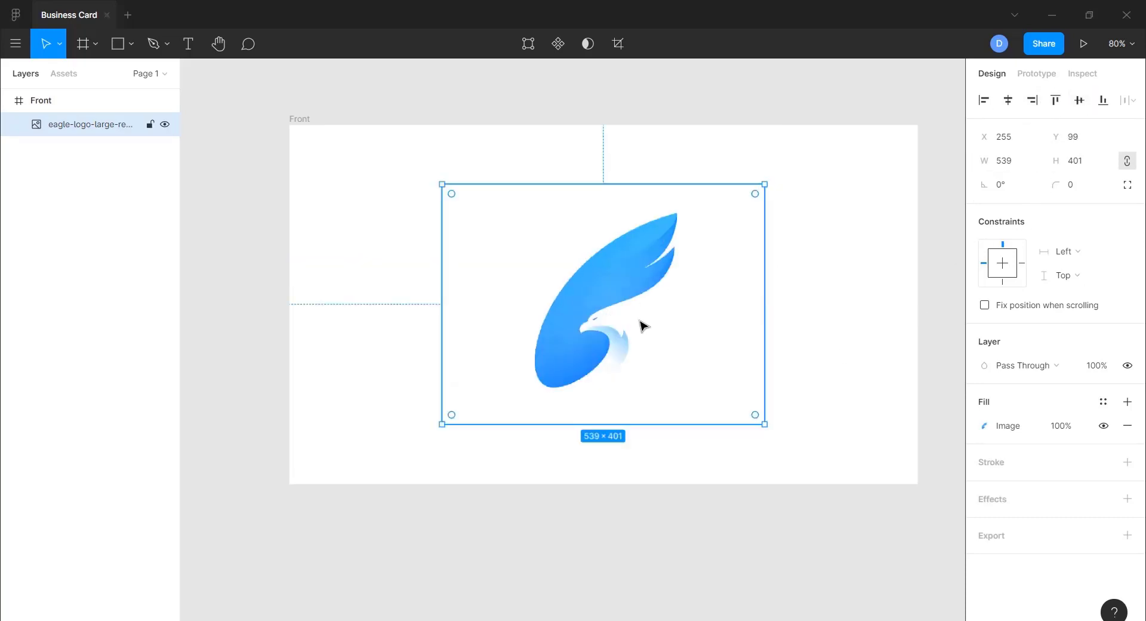
{"action": "left_click_drag", "start_coordinate": [612, 351], "coordinate": [610, 323]}
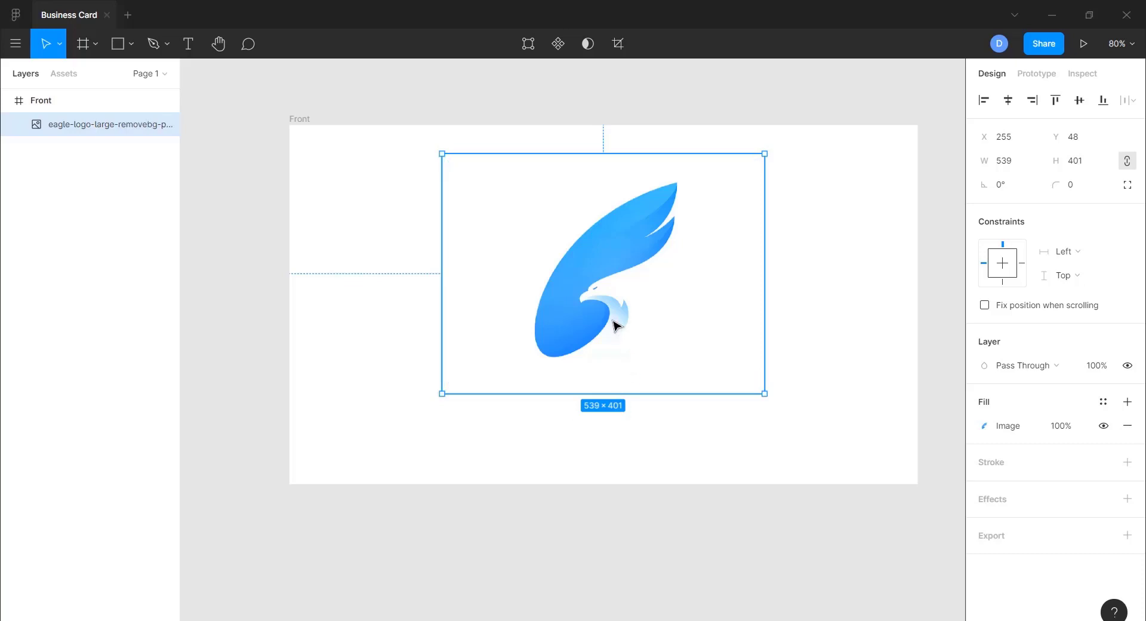
{"action": "left_click_drag", "start_coordinate": [617, 321], "coordinate": [617, 320]}
{"action": "left_click", "coordinate": [555, 509]}
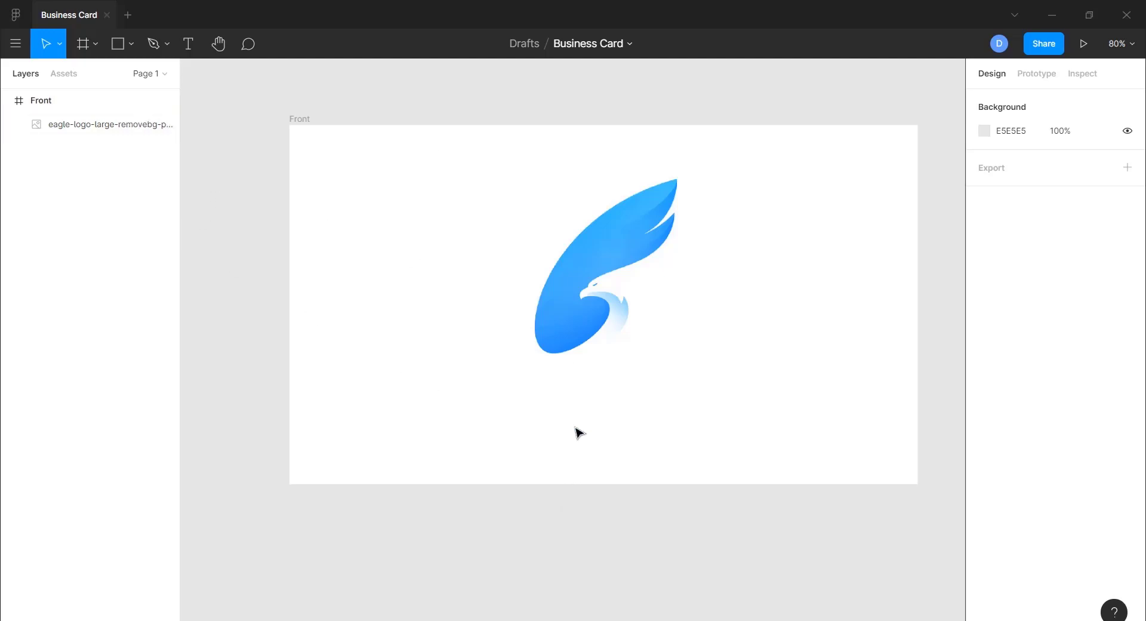
- Add a ZEAMARINE text layer below the eagle logo and select its text
{"action": "left_click", "coordinate": [188, 45]}
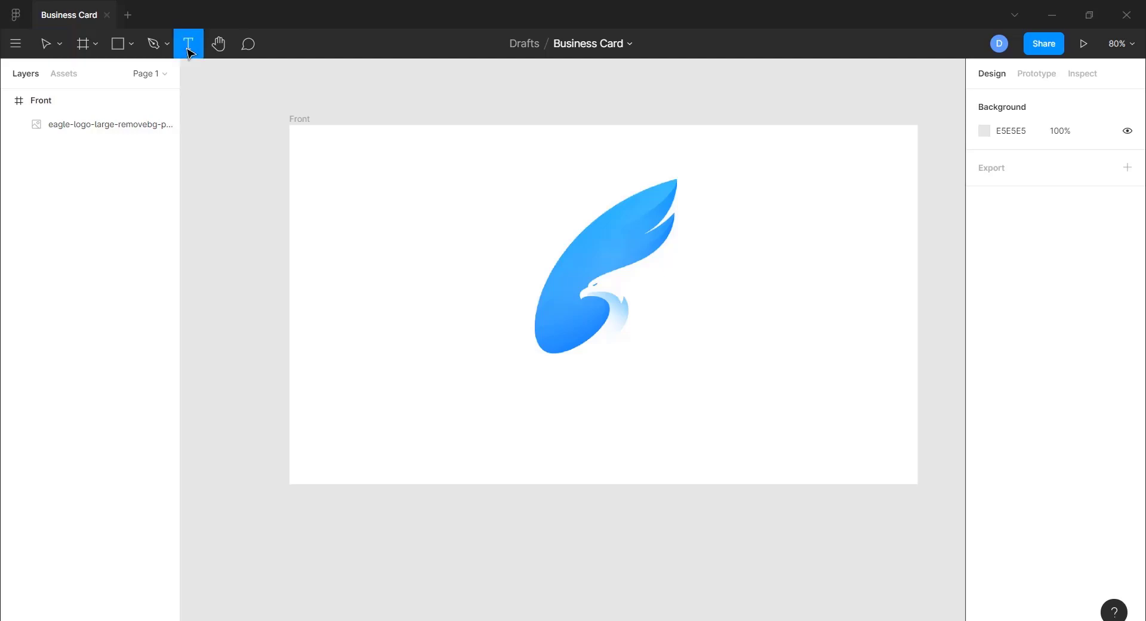
{"action": "left_click", "coordinate": [511, 405]}
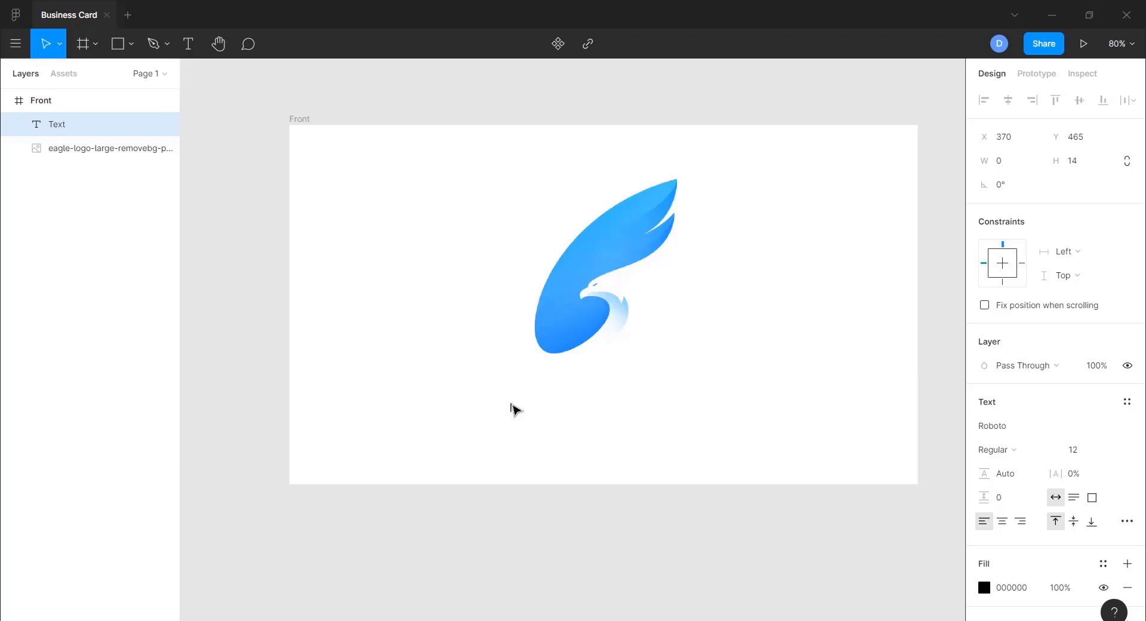
{"action": "type", "text": "ZEAMARINE"}
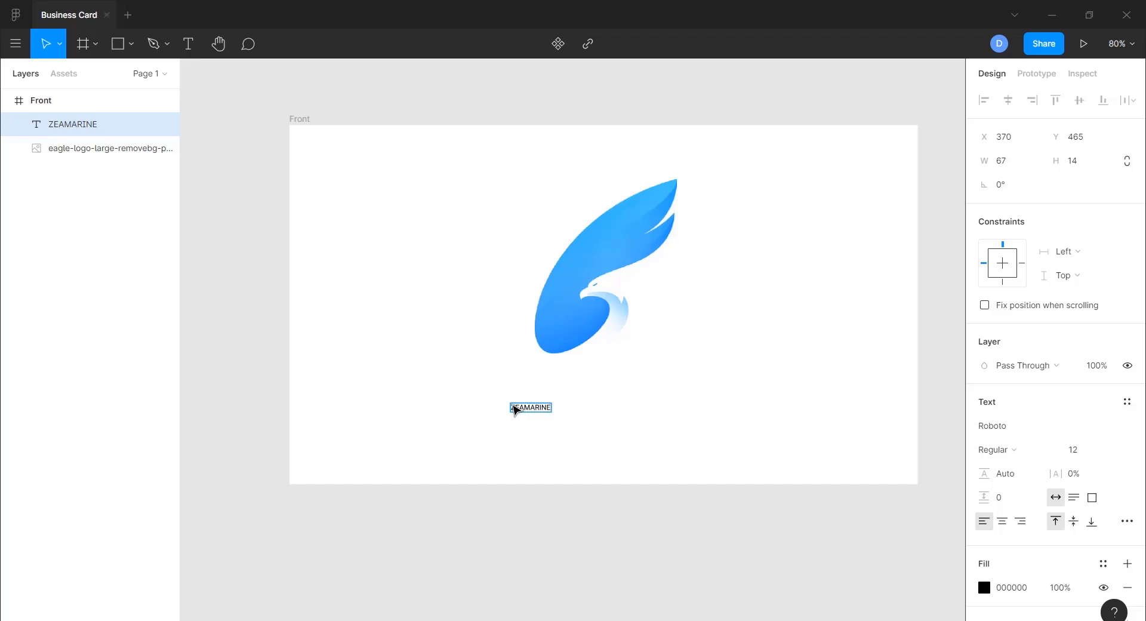
{"action": "key", "text": "ctrl+a"}
- Style ZEAMARINE as Poppins SemiBold at size 36
{"action": "left_click", "coordinate": [1112, 453]}
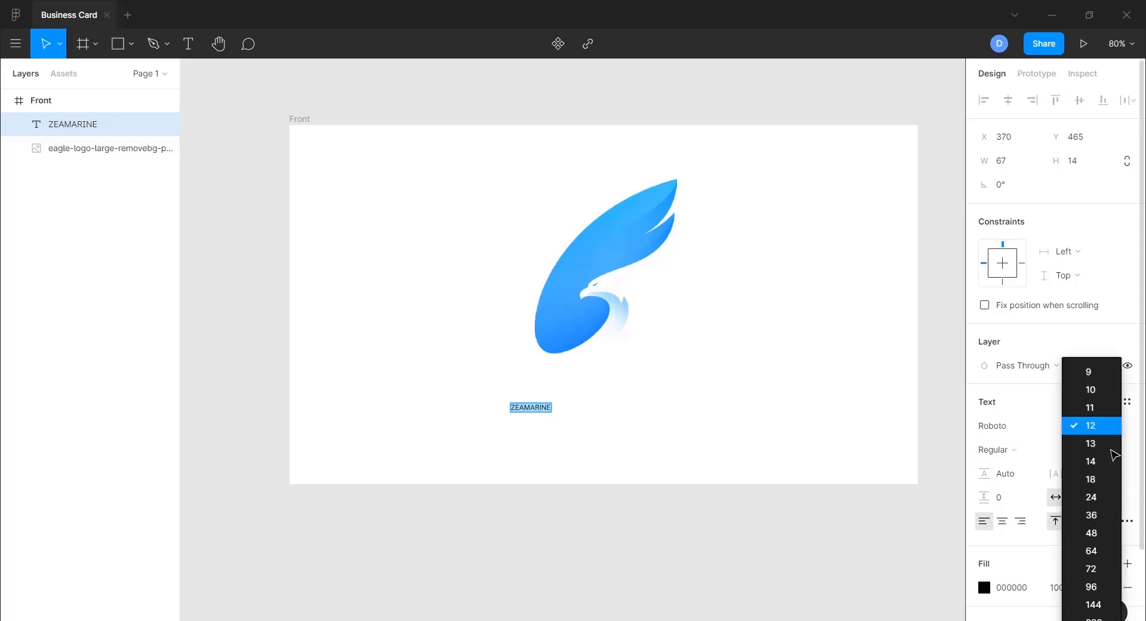
{"action": "left_click", "coordinate": [1102, 514]}
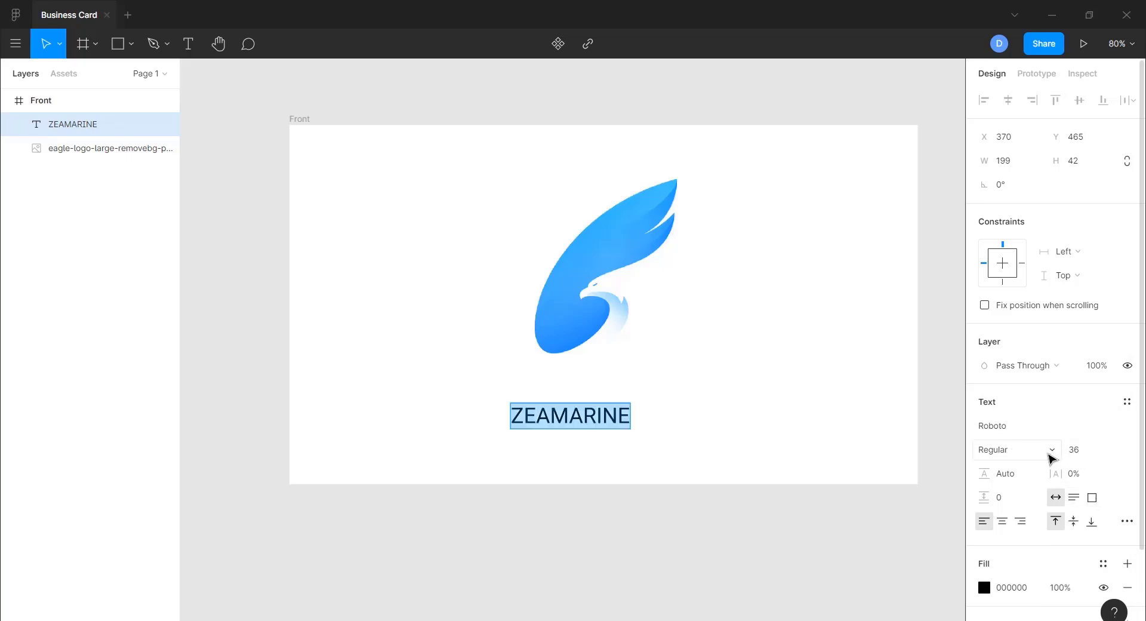
{"action": "left_click", "coordinate": [1012, 425]}
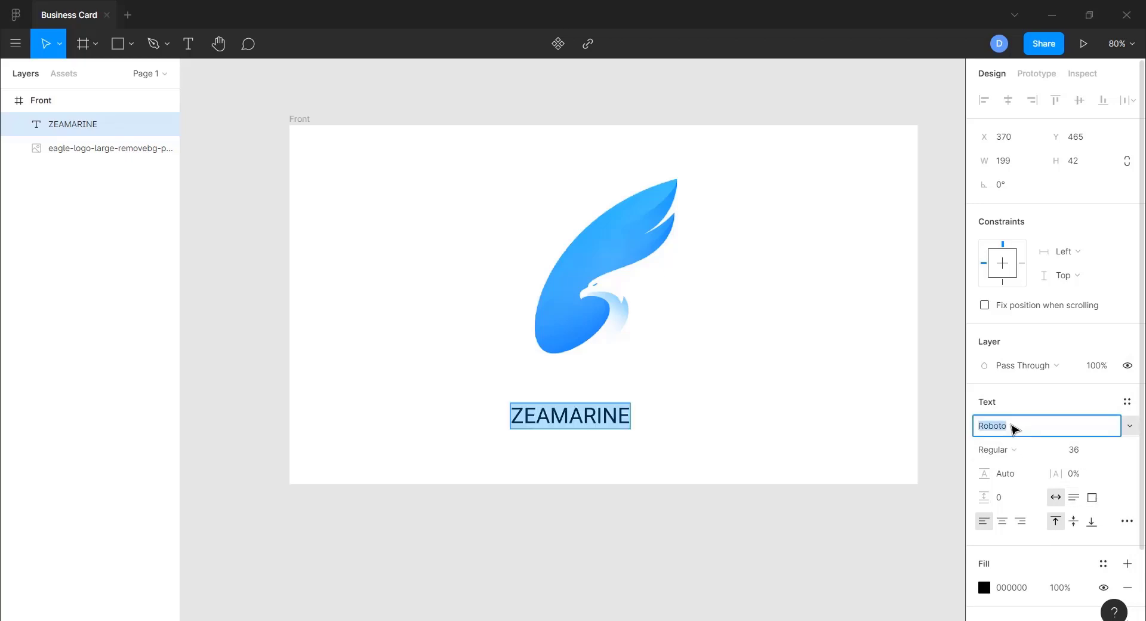
{"action": "type", "text": "Poppins"}
{"action": "key", "text": "Return"}
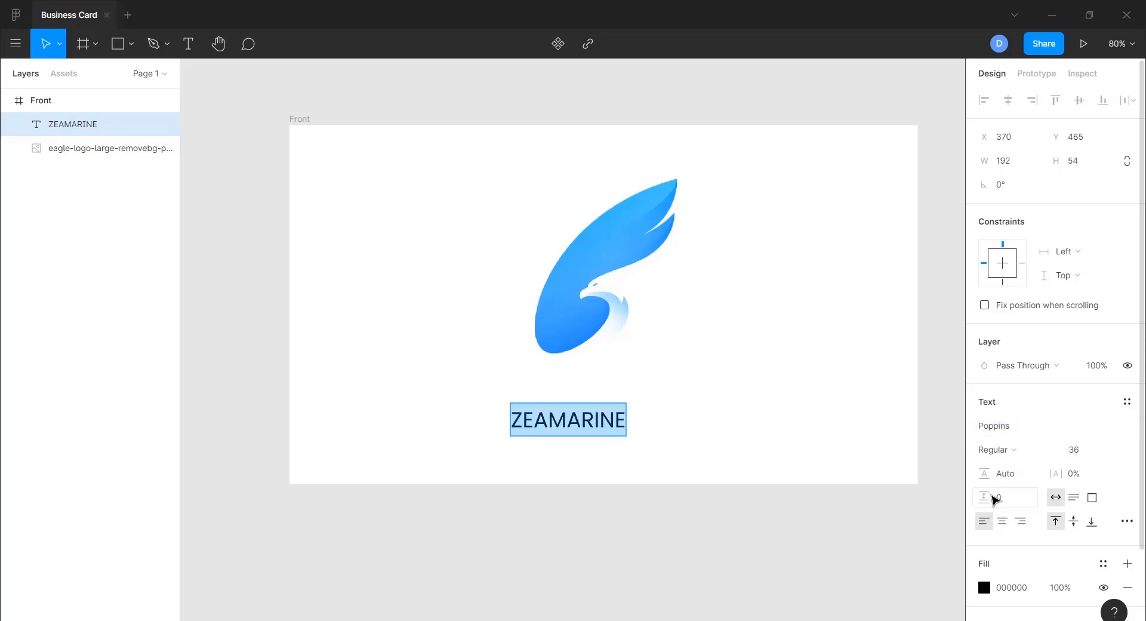
{"action": "left_click", "coordinate": [996, 453]}
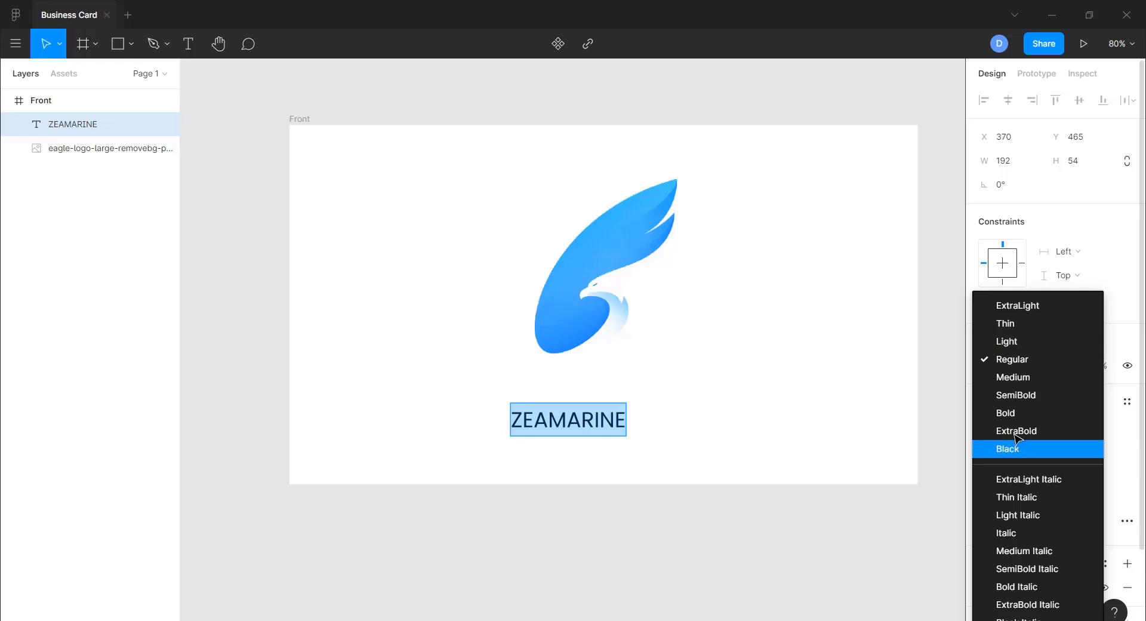
{"action": "left_click", "coordinate": [1015, 396]}
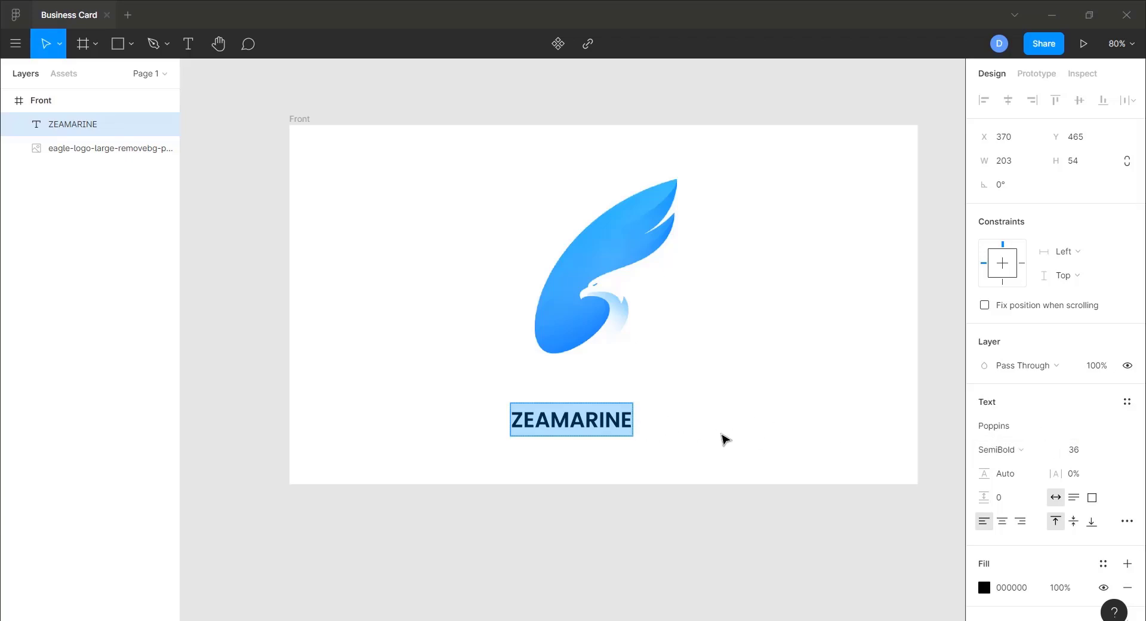
- Remove a stray letter from ZEAMARINE and centre it horizontally at X 424
{"action": "scroll", "coordinate": [552, 401], "scroll_direction": "up", "scroll_amount": 1}
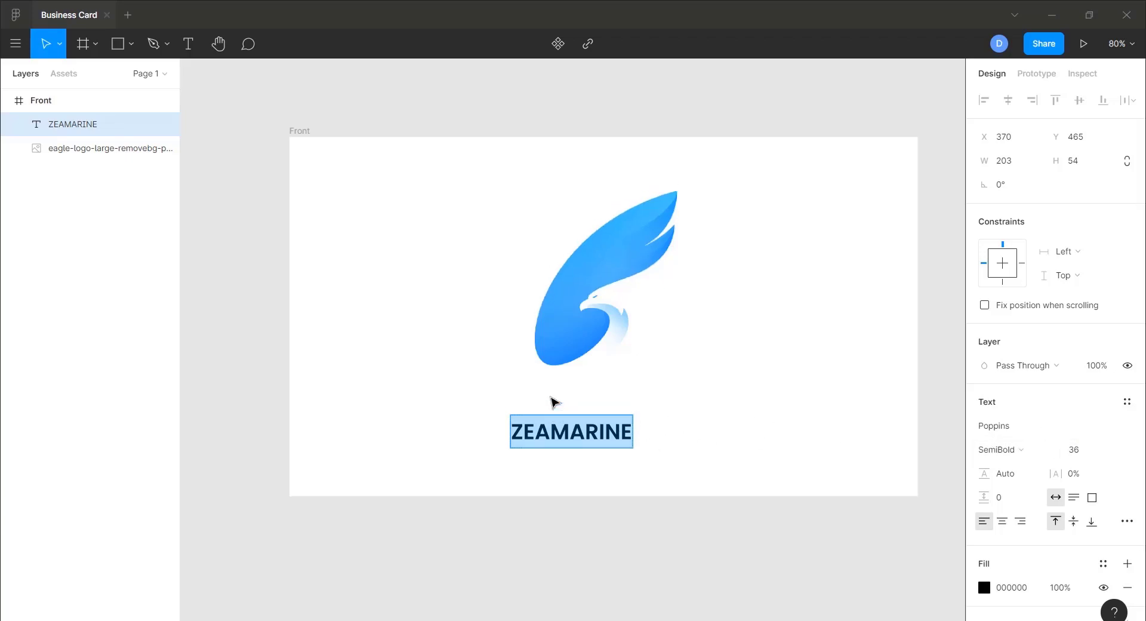
{"action": "scroll", "coordinate": [552, 401], "scroll_direction": "up", "scroll_amount": 1}
{"action": "scroll", "coordinate": [552, 401], "scroll_direction": "down", "scroll_amount": 2}
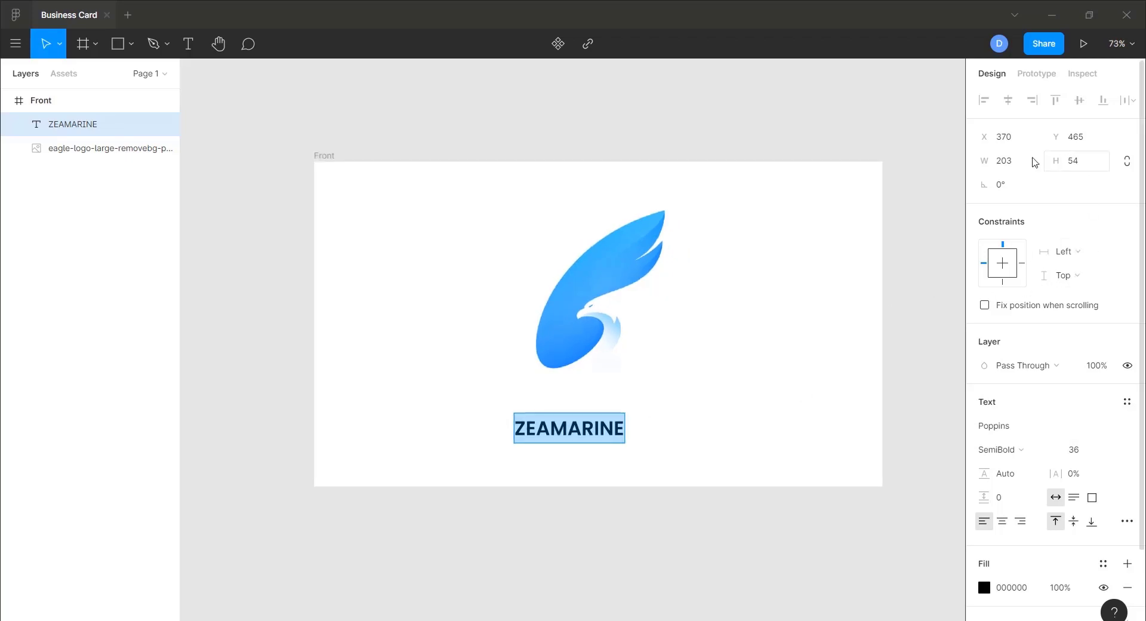
{"action": "key", "text": "Escape"}
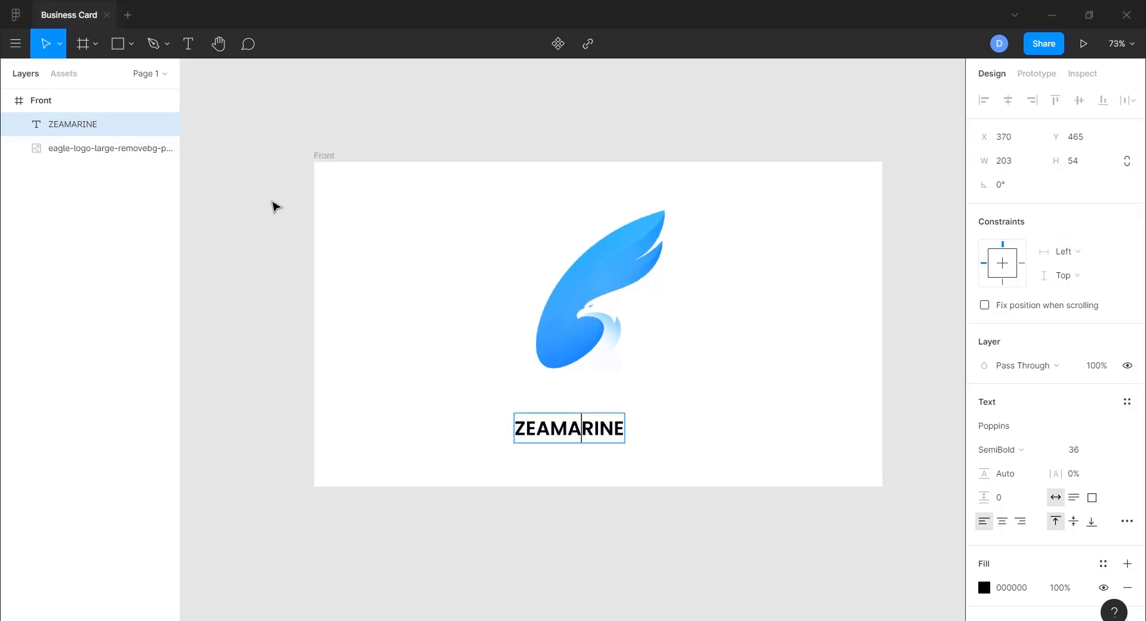
{"action": "double_click", "coordinate": [580, 428]}
{"action": "type", "text": "v"}
{"action": "key", "text": "BackSpace"}
{"action": "key", "text": "Escape"}
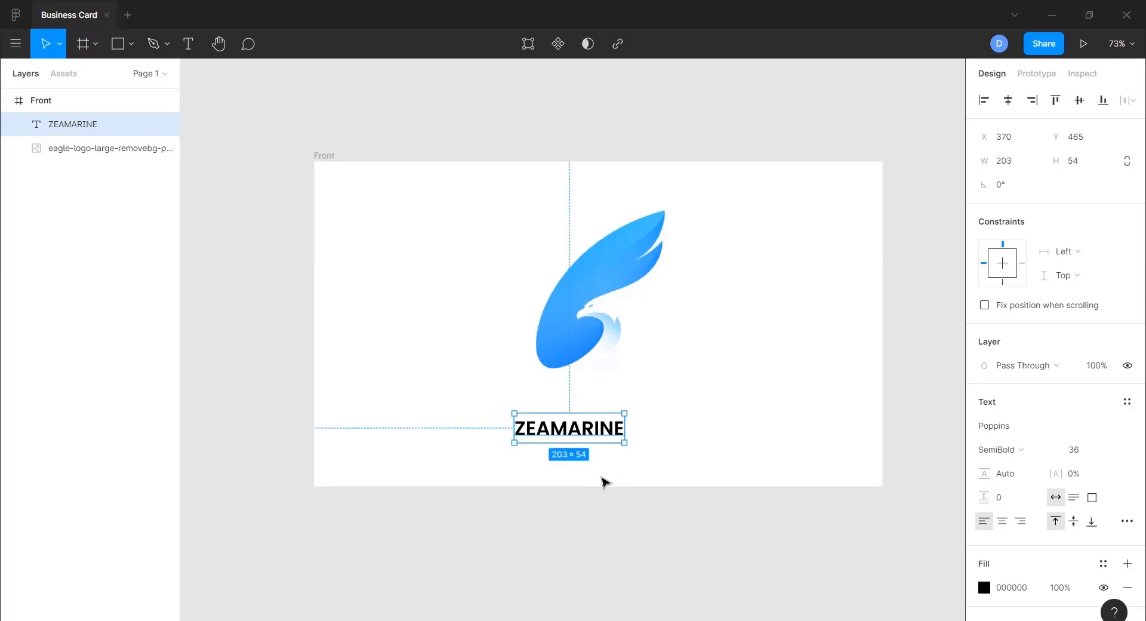
{"action": "left_click", "coordinate": [1008, 100]}
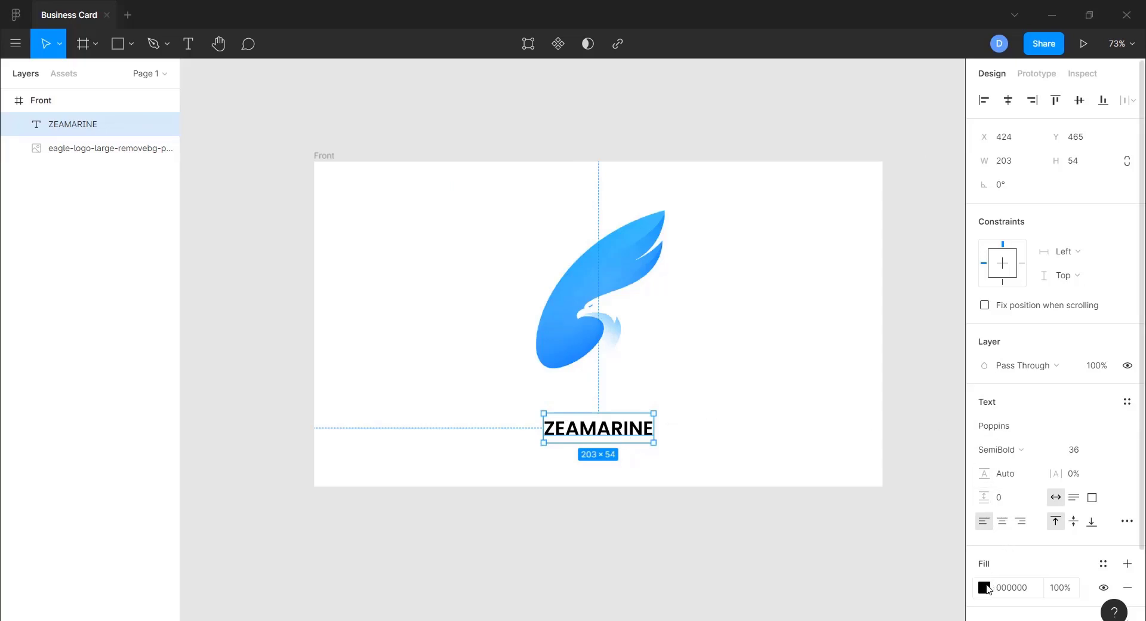
- Set the ZEAMARINE text fill to grey 949493 after trying lighter greys
{"action": "left_click", "coordinate": [987, 588]}
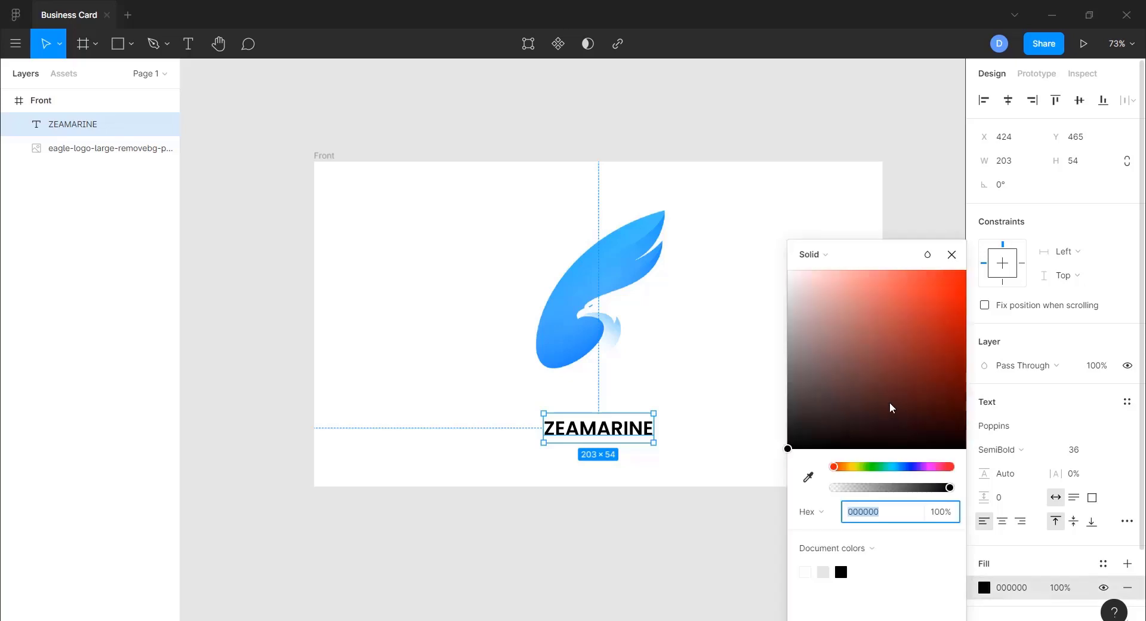
{"action": "left_click", "coordinate": [795, 286]}
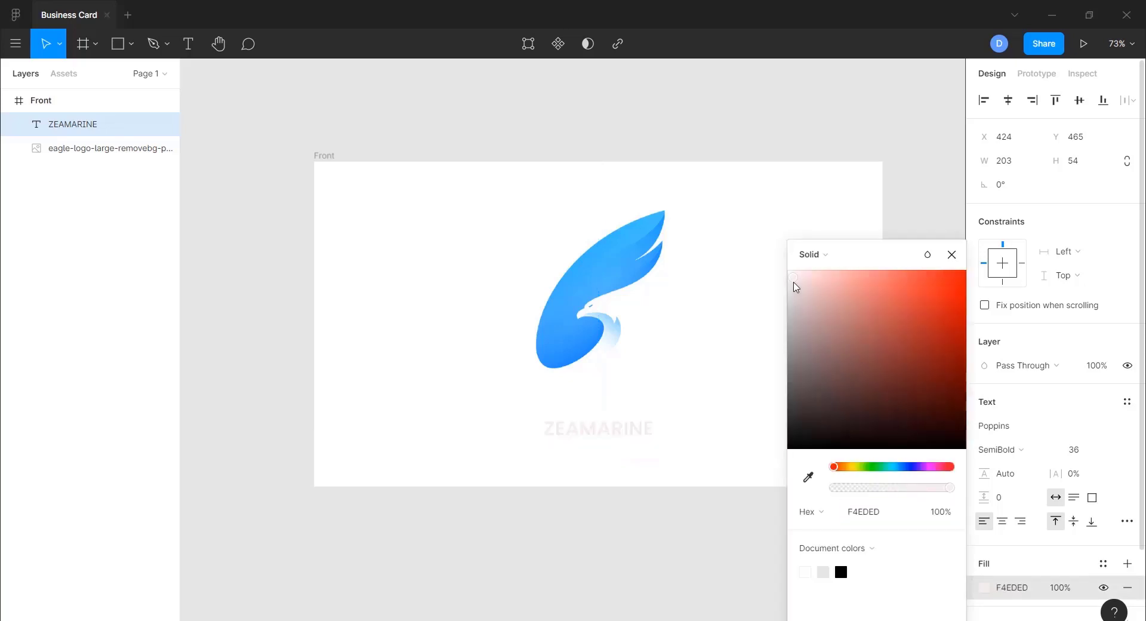
{"action": "left_click_drag", "start_coordinate": [795, 280], "coordinate": [792, 297]}
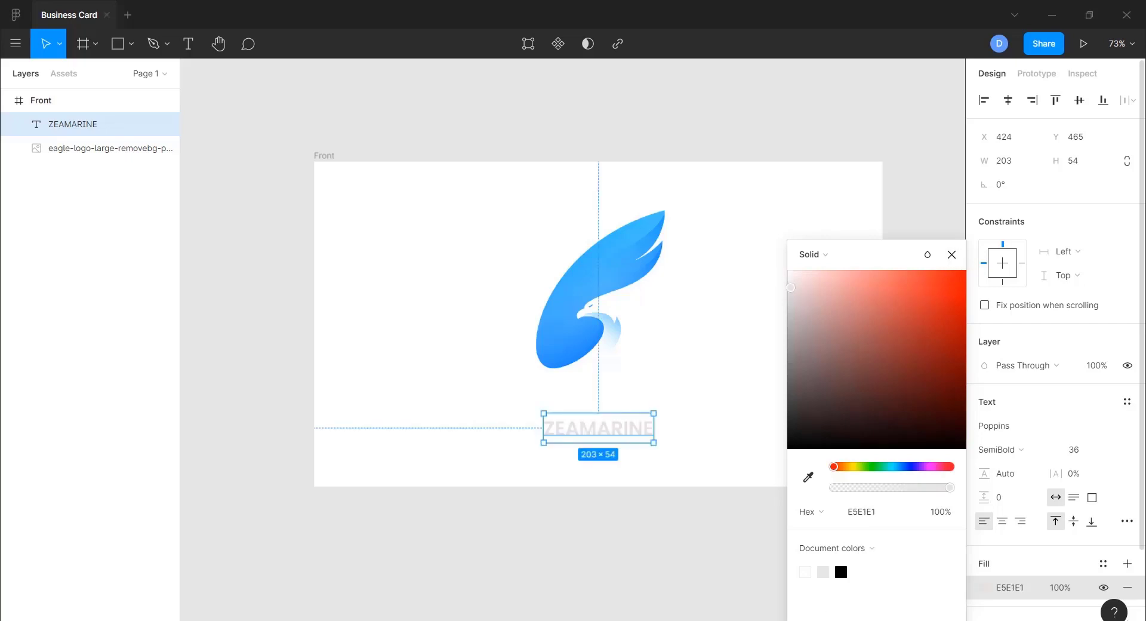
{"action": "left_click", "coordinate": [826, 574]}
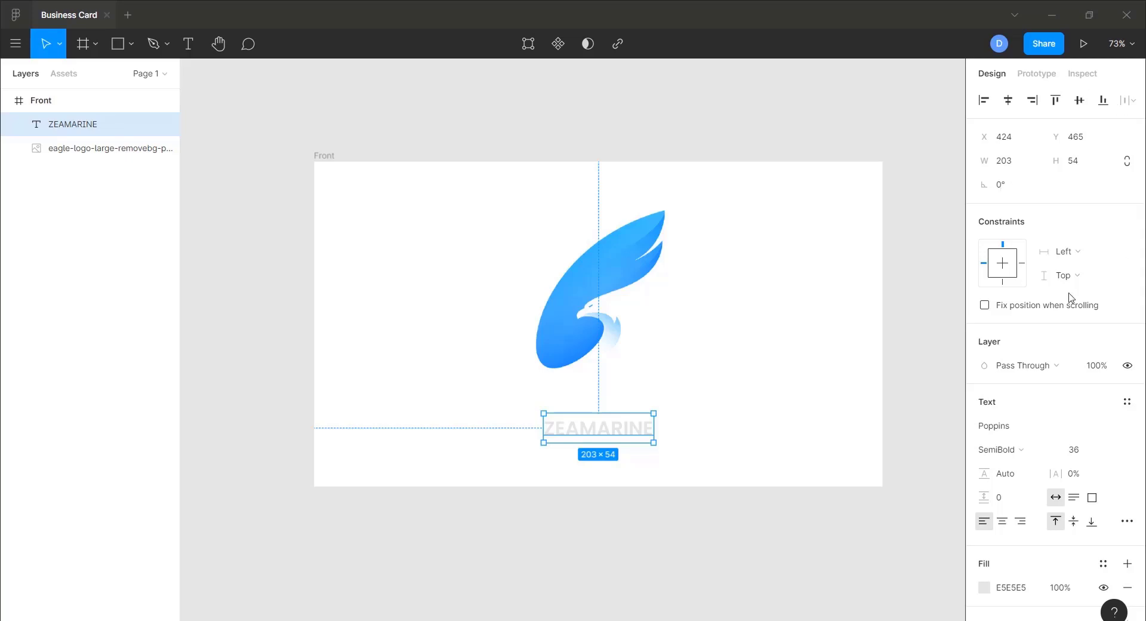
{"action": "left_click", "coordinate": [1010, 594]}
{"action": "double_click", "coordinate": [1013, 590]}
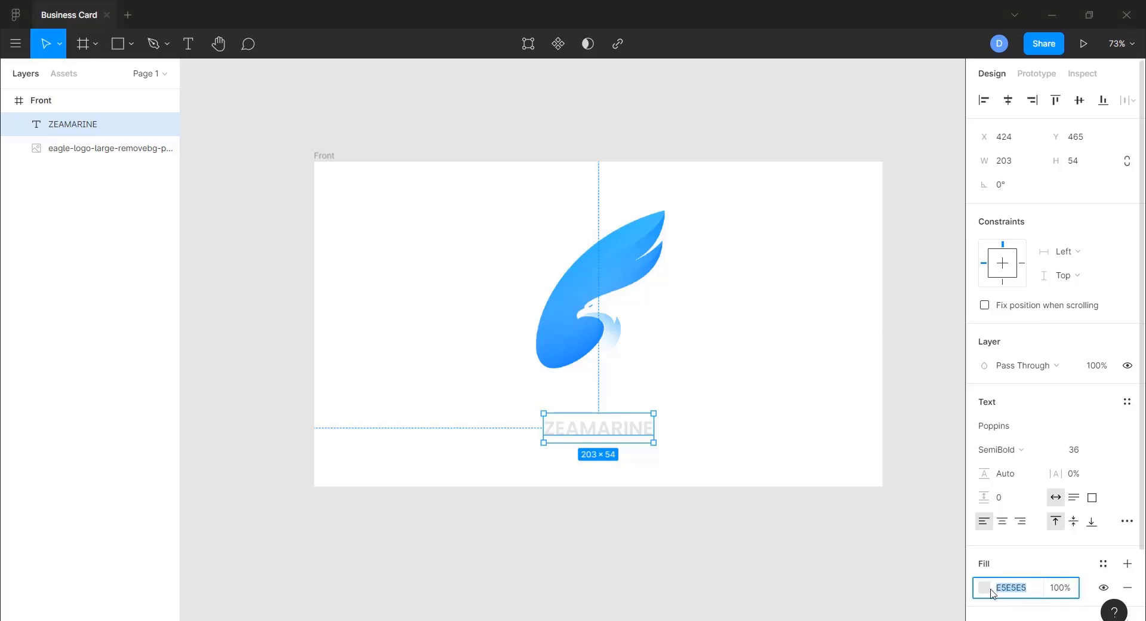
{"action": "type", "text": "949493"}
{"action": "key", "text": "Return"}
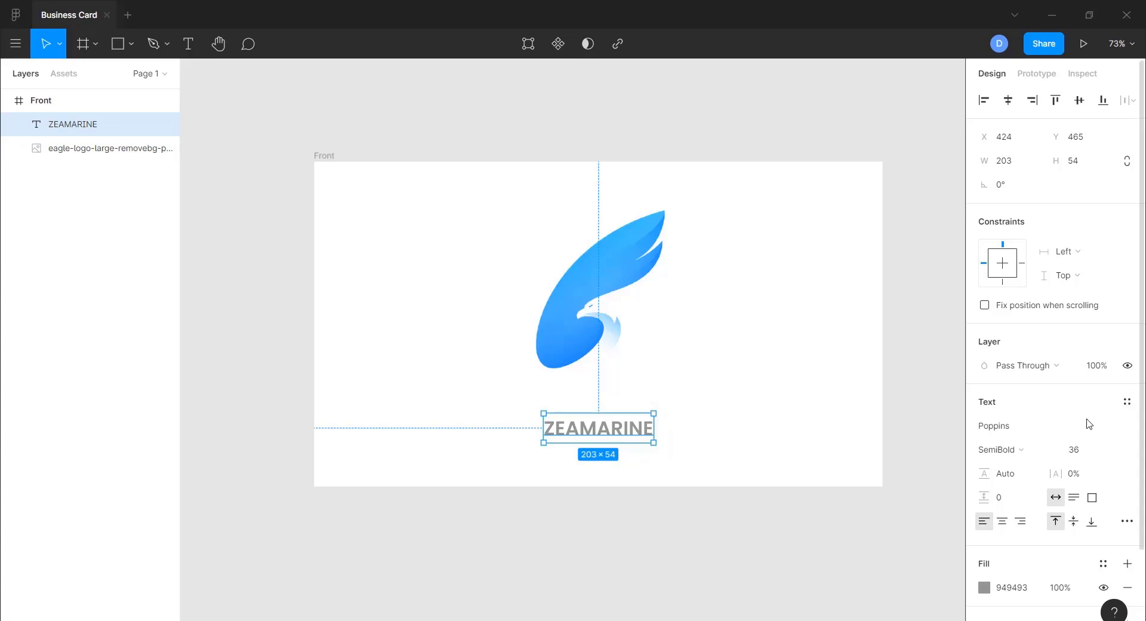
- Enlarge ZEAMARINE to size 48 and scale the eagle logo to about 653 × 485
{"action": "left_click", "coordinate": [1110, 455]}
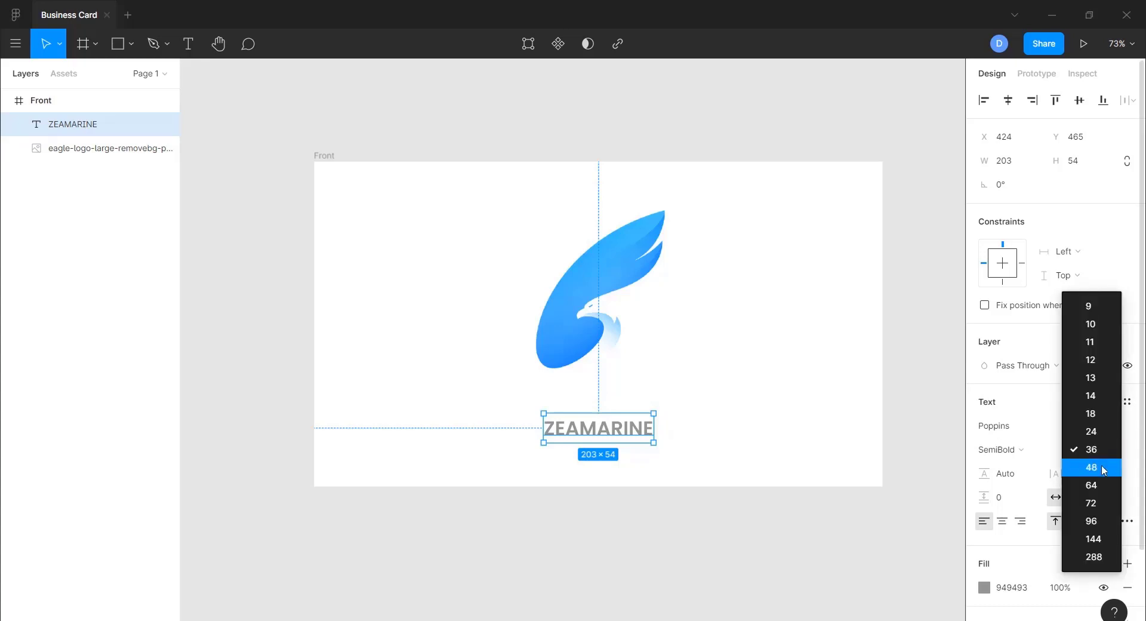
{"action": "left_click", "coordinate": [1106, 467]}
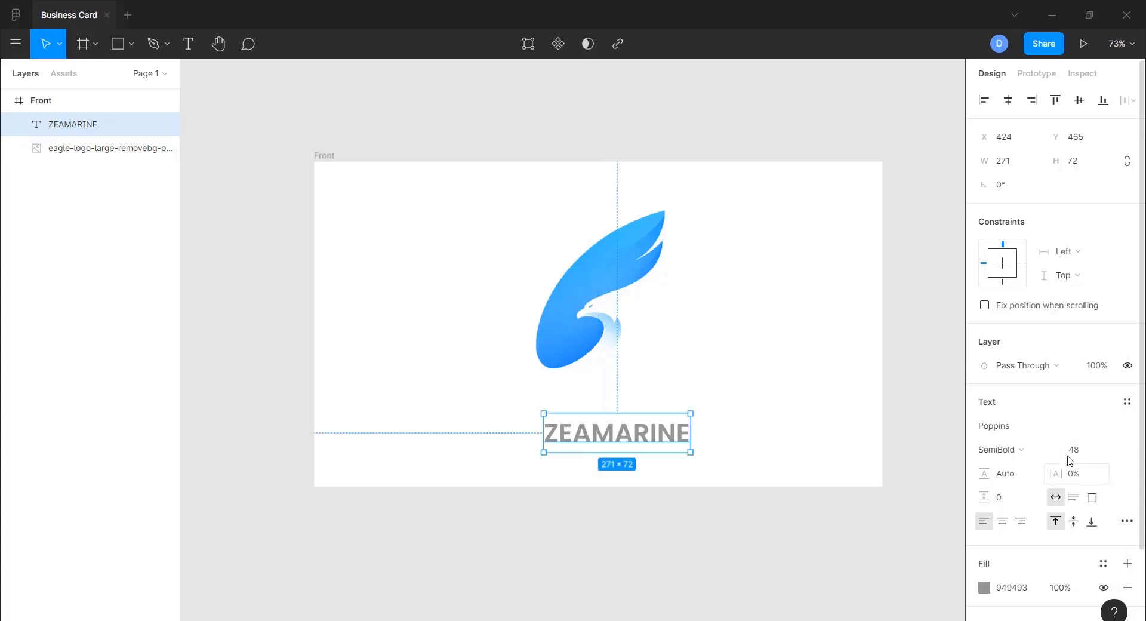
{"action": "left_click", "coordinate": [598, 324]}
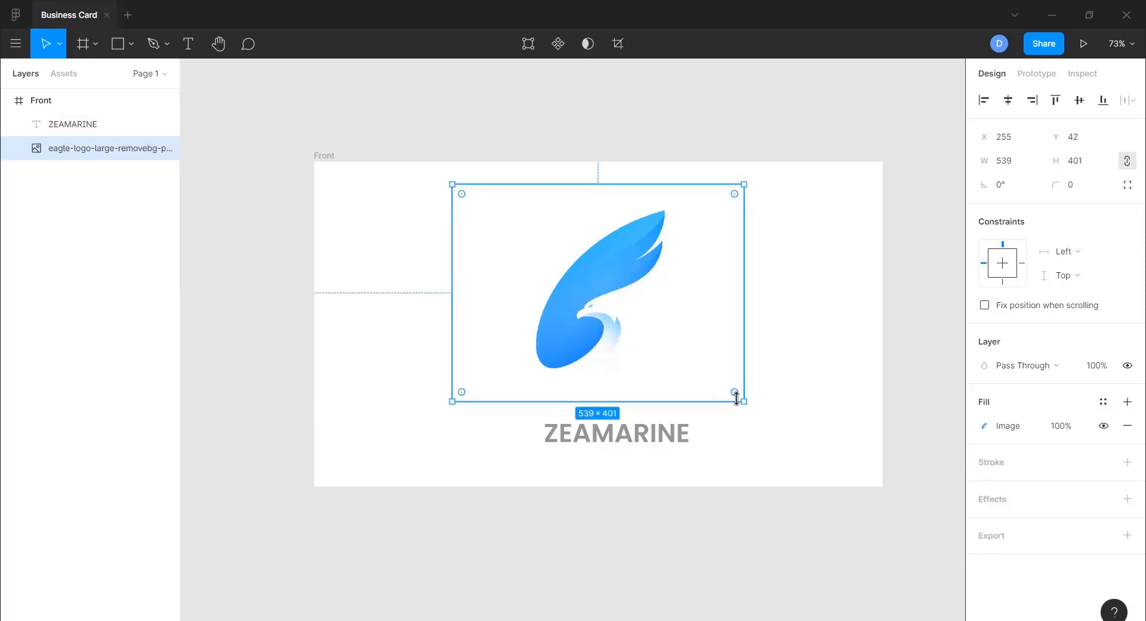
{"action": "left_click_drag", "start_coordinate": [743, 400], "coordinate": [775, 415]}
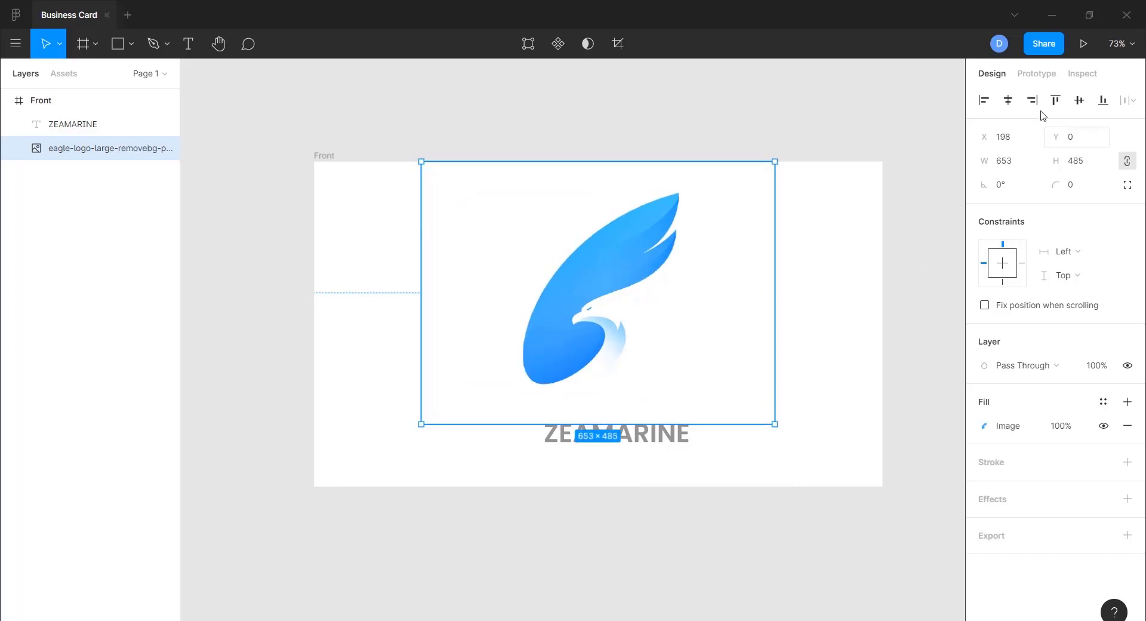
{"action": "left_click", "coordinate": [641, 447]}
- Re-centre ZEAMARINE horizontally and give it 10% letter spacing
{"action": "left_click", "coordinate": [1005, 109]}
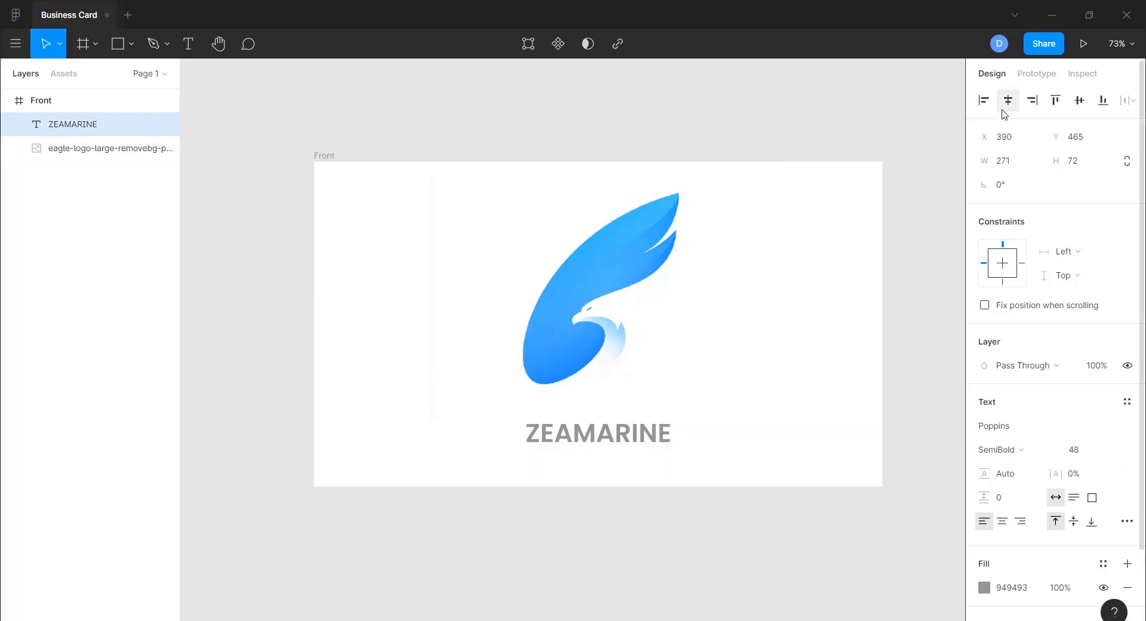
{"action": "left_click", "coordinate": [513, 541]}
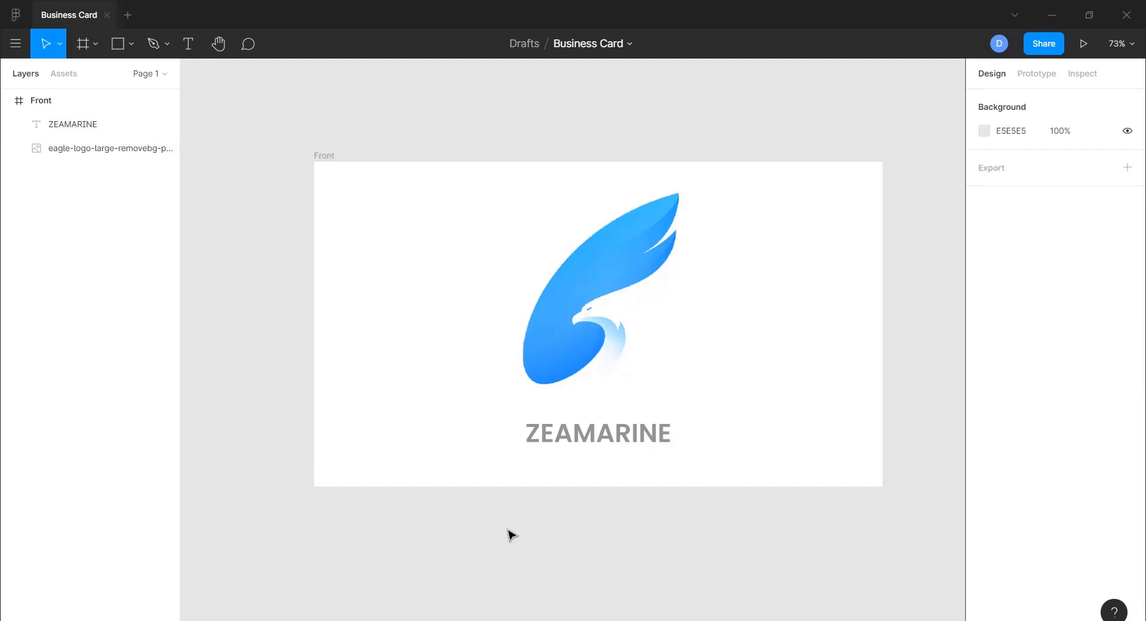
{"action": "left_click", "coordinate": [617, 443]}
{"action": "scroll", "coordinate": [1009, 499], "scroll_direction": "down", "scroll_amount": 3}
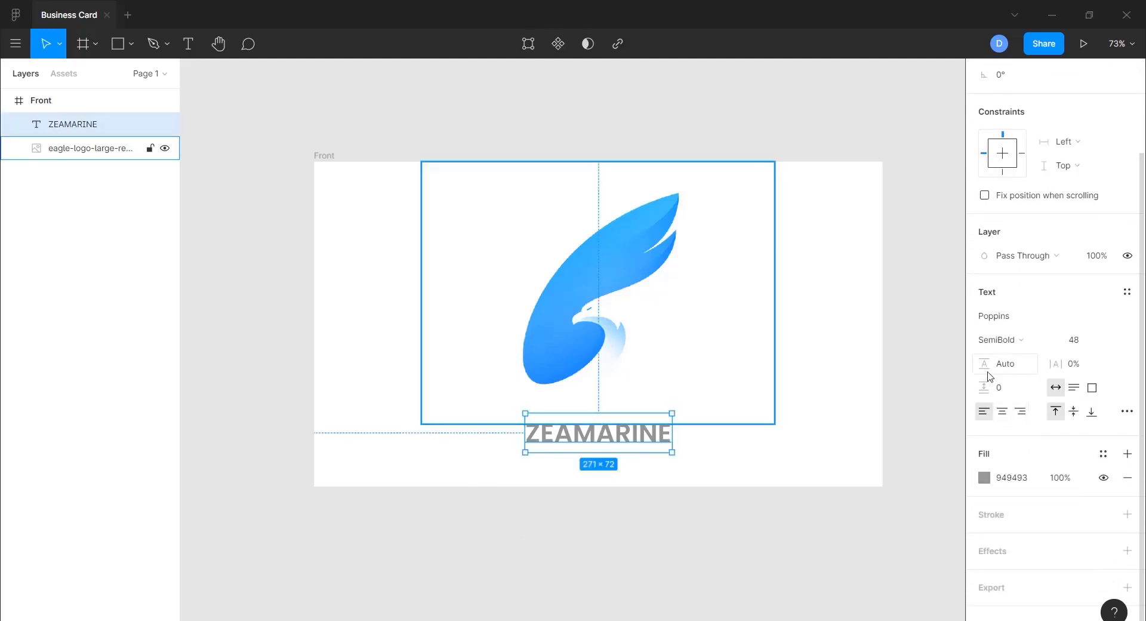
{"action": "left_click", "coordinate": [1072, 369]}
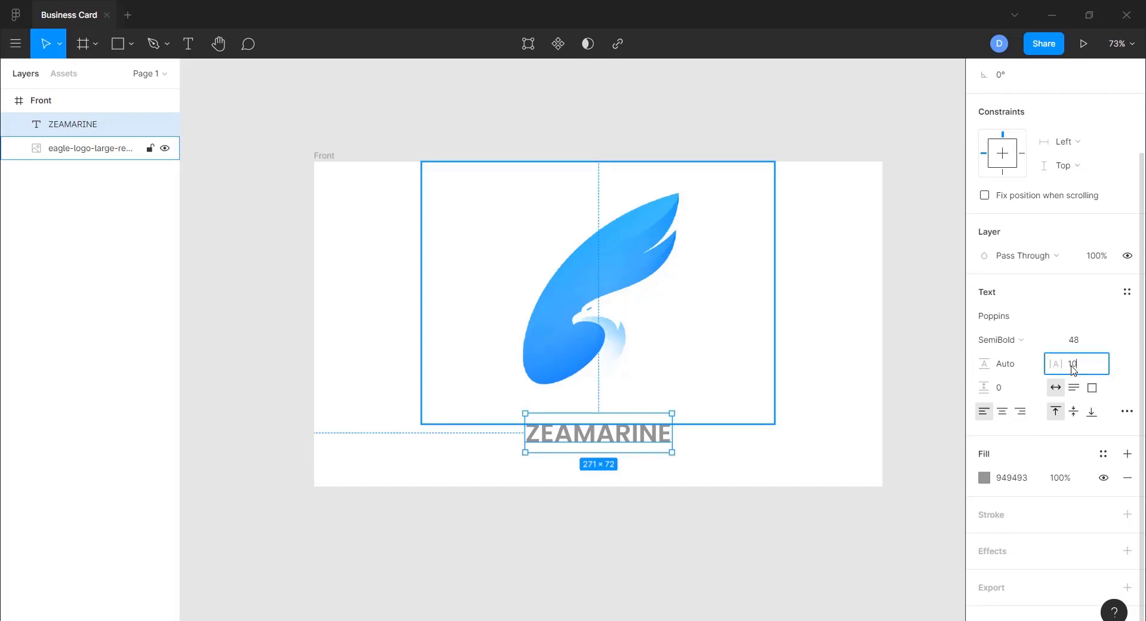
{"action": "key", "text": "Return"}
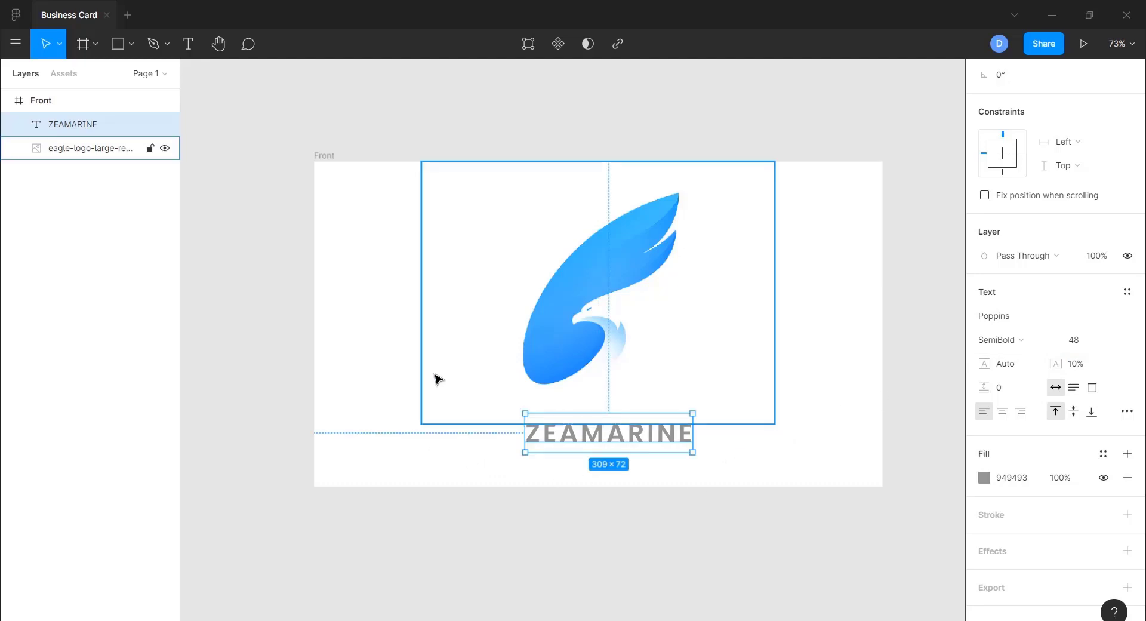
{"action": "left_click", "coordinate": [437, 378]}
{"action": "left_click", "coordinate": [358, 440]}
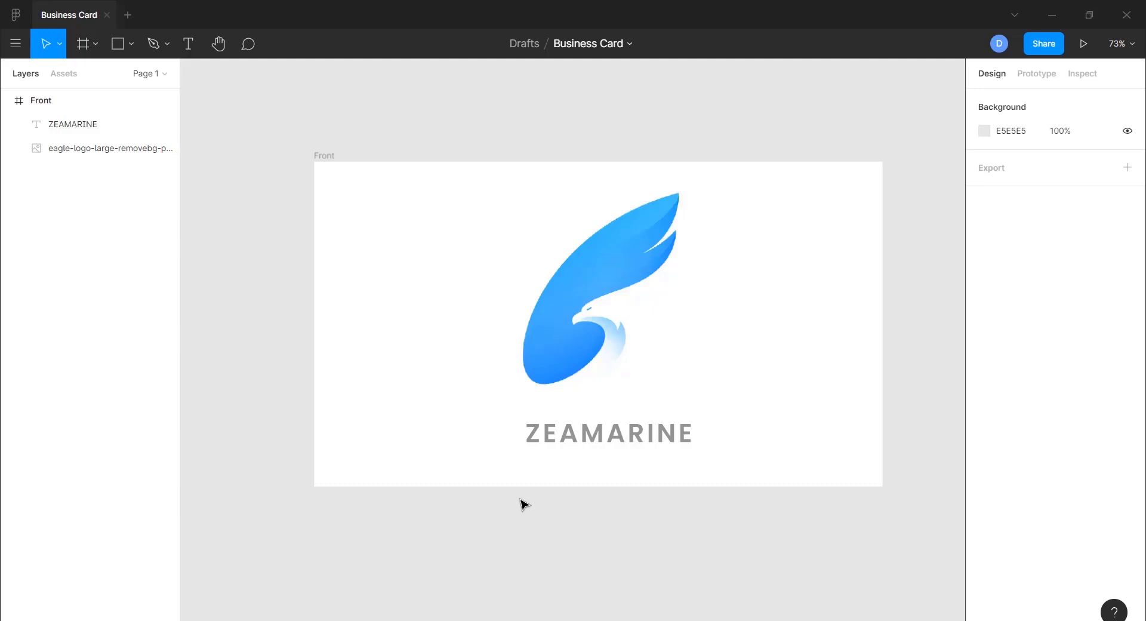
- Try Bold on ZEAMARINE, revert it to SemiBold, and deselect to review the card
{"action": "left_click", "coordinate": [564, 442]}
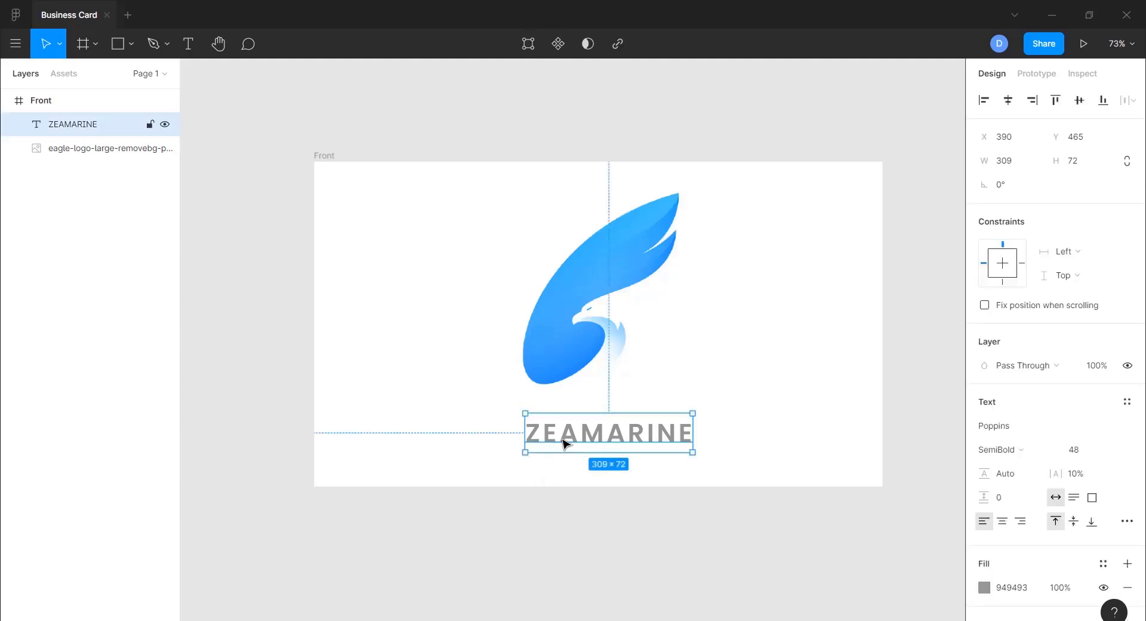
{"action": "left_click", "coordinate": [1025, 451]}
{"action": "left_click", "coordinate": [1013, 413]}
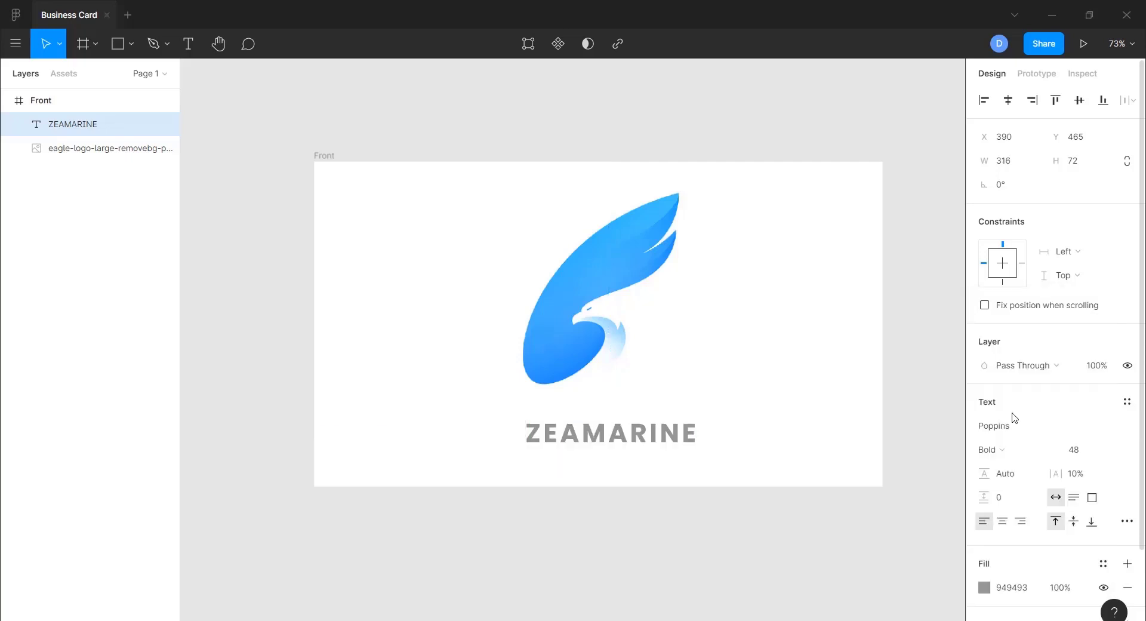
{"action": "left_click", "coordinate": [1000, 447]}
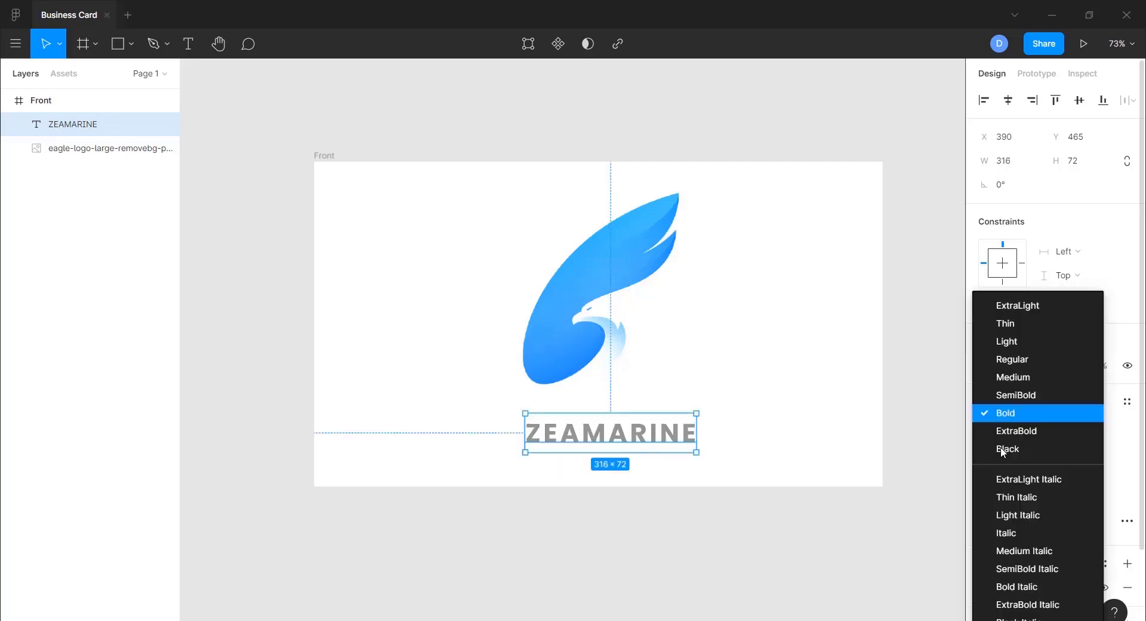
{"action": "left_click", "coordinate": [1004, 395]}
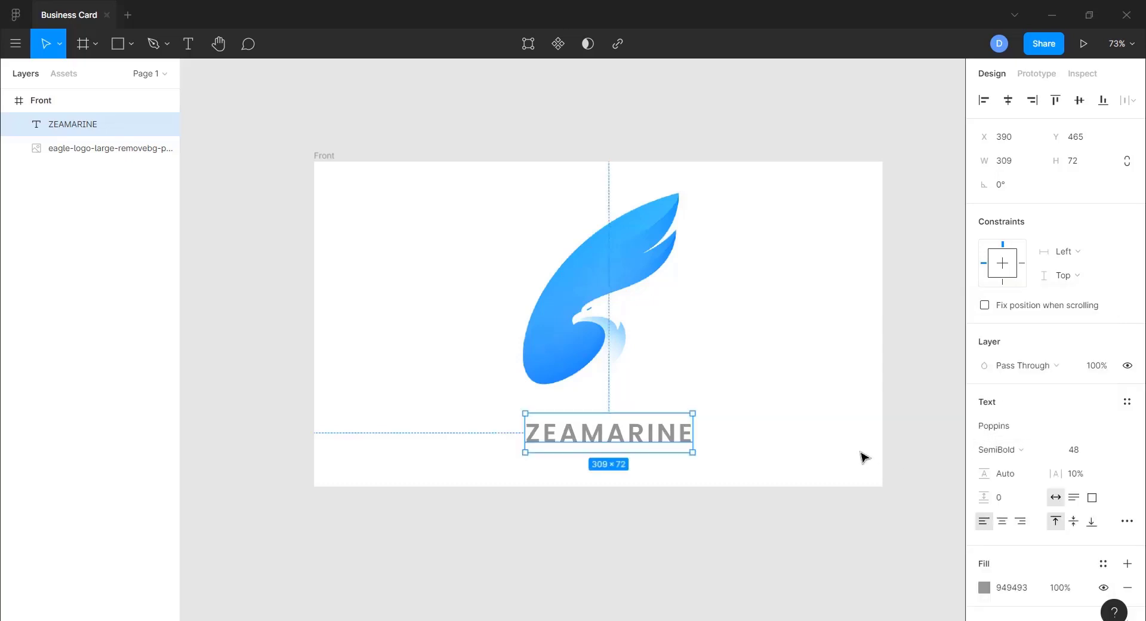
{"action": "left_click", "coordinate": [709, 330]}
{"action": "left_click", "coordinate": [901, 327]}
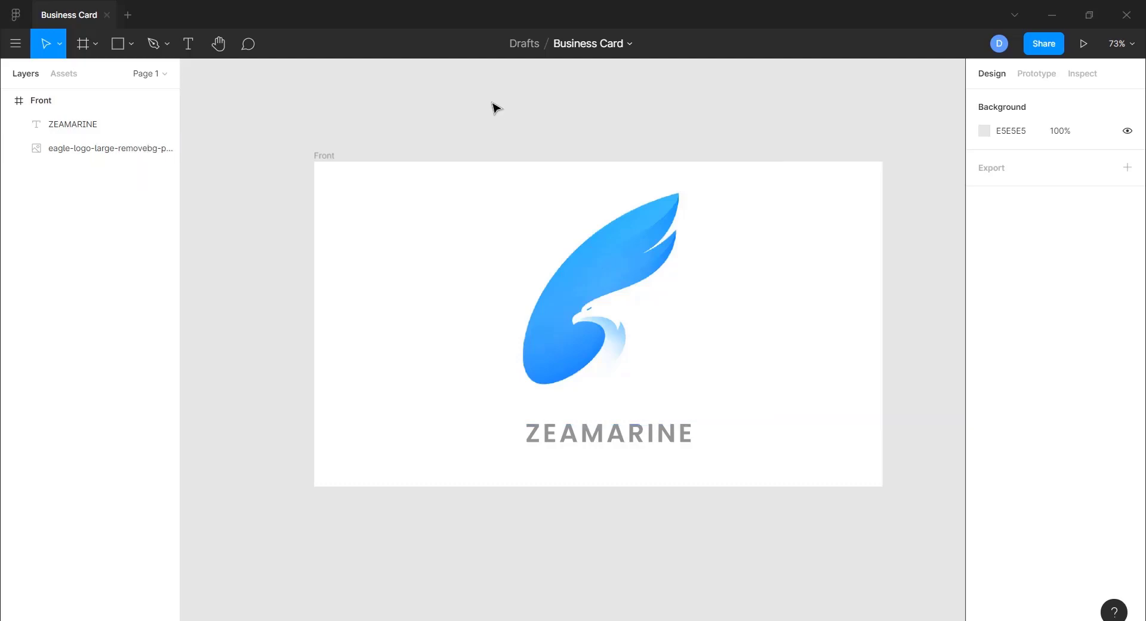
- Duplicate the Front card frame directly below the original
{"action": "scroll", "coordinate": [495, 107], "scroll_direction": "down", "scroll_amount": 1}
{"action": "scroll", "coordinate": [495, 107], "scroll_direction": "down", "scroll_amount": 3}
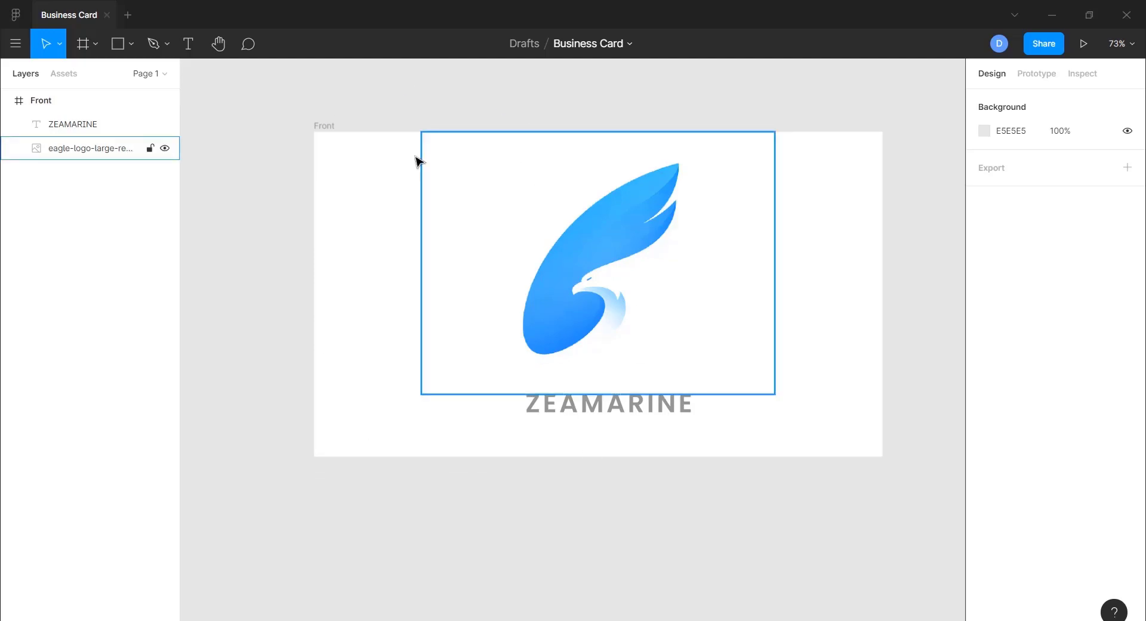
{"action": "left_click", "coordinate": [328, 126]}
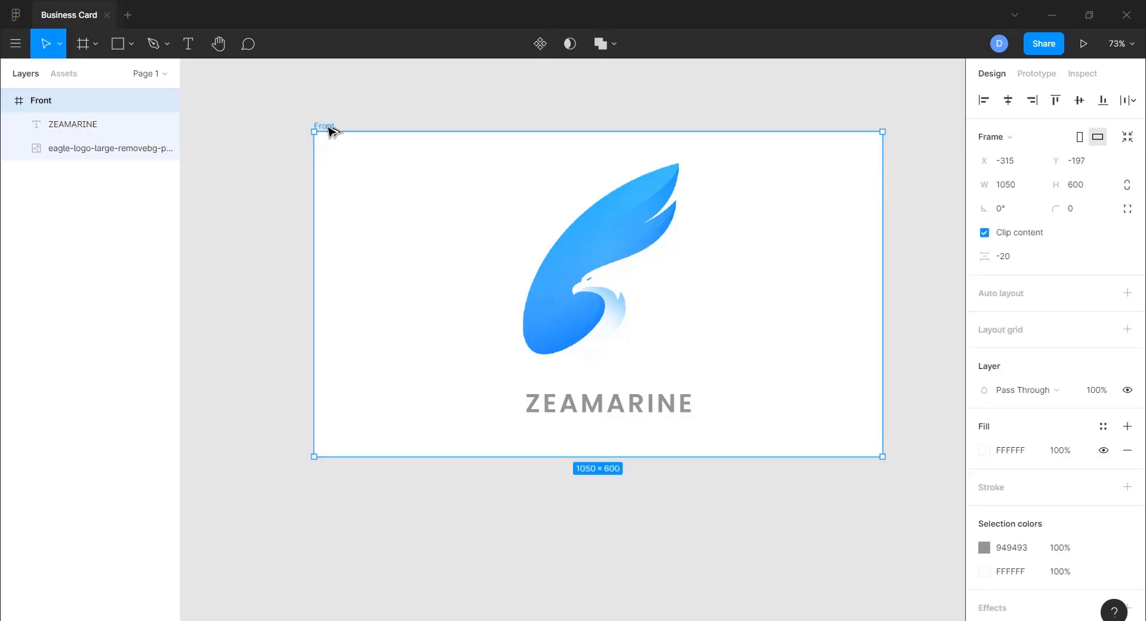
{"action": "left_click_drag", "start_coordinate": [327, 127], "coordinate": [330, 494], "text": "alt"}
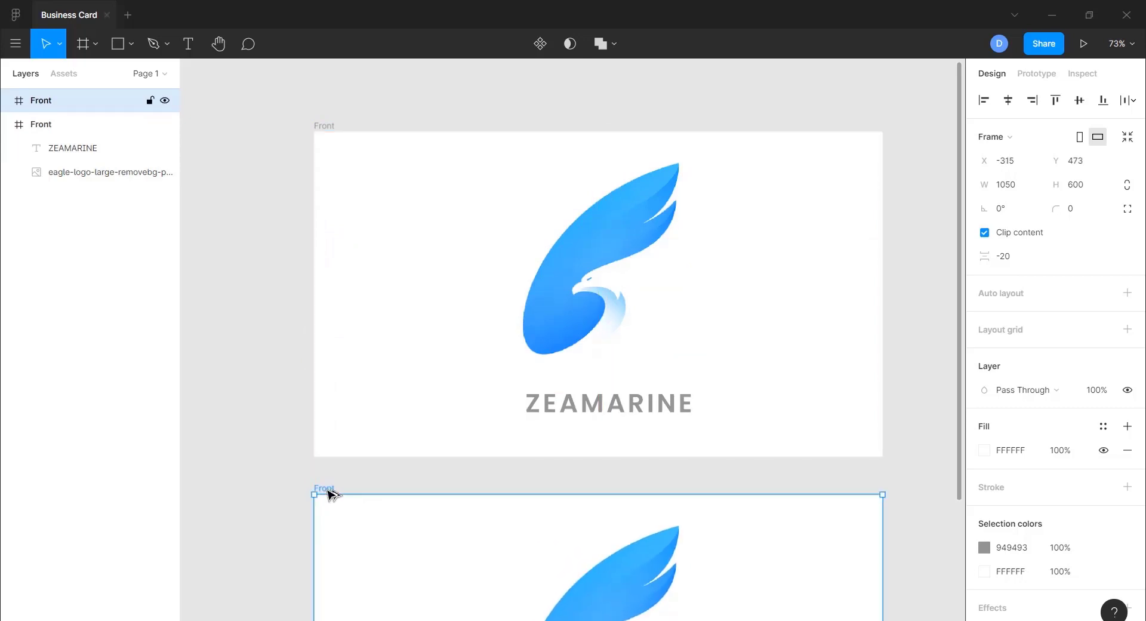
- Delete the eagle image and ZEAMARINE text from the copied frame
{"action": "scroll", "coordinate": [394, 343], "scroll_direction": "down", "scroll_amount": 5}
{"action": "scroll", "coordinate": [394, 343], "scroll_direction": "up", "scroll_amount": 1}
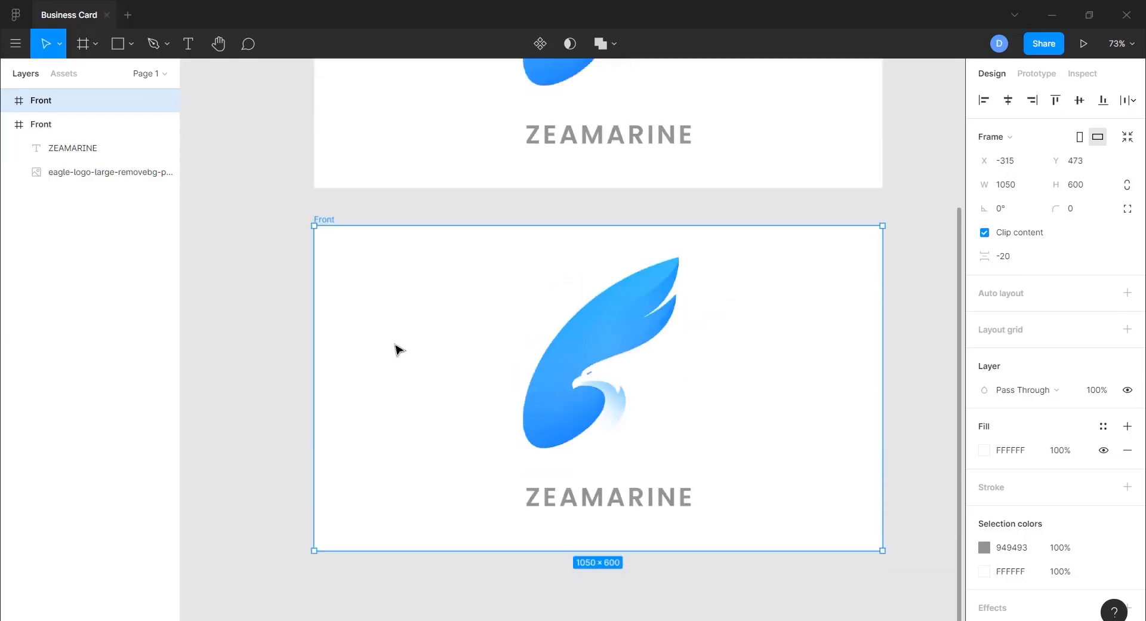
{"action": "scroll", "coordinate": [398, 349], "scroll_direction": "up", "scroll_amount": 1}
{"action": "left_click", "coordinate": [573, 424]}
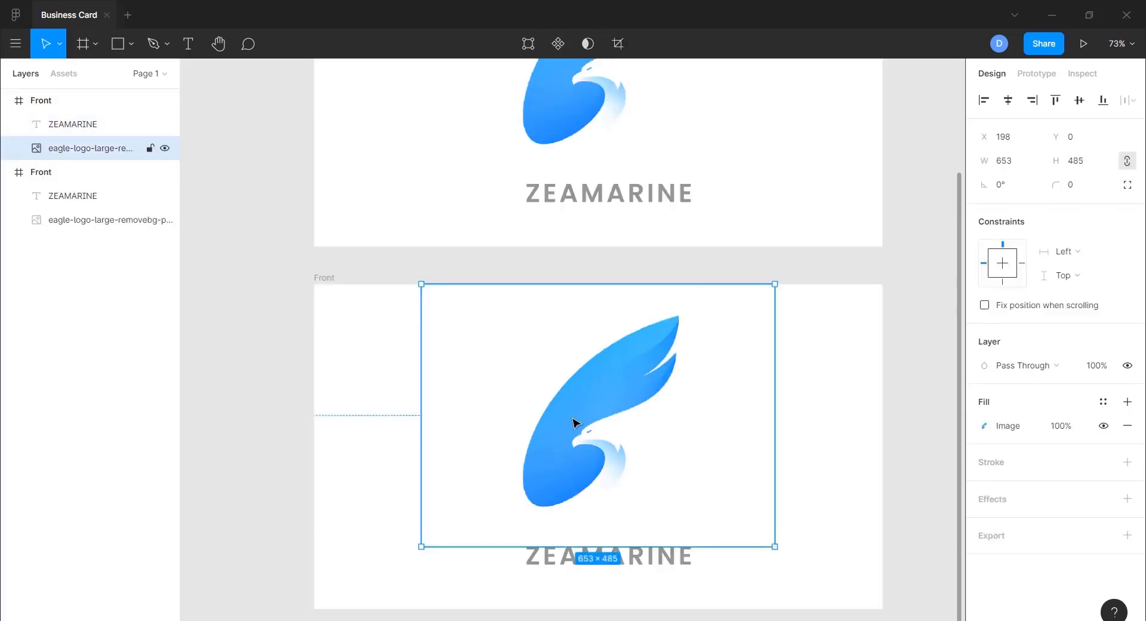
{"action": "key", "text": "Delete"}
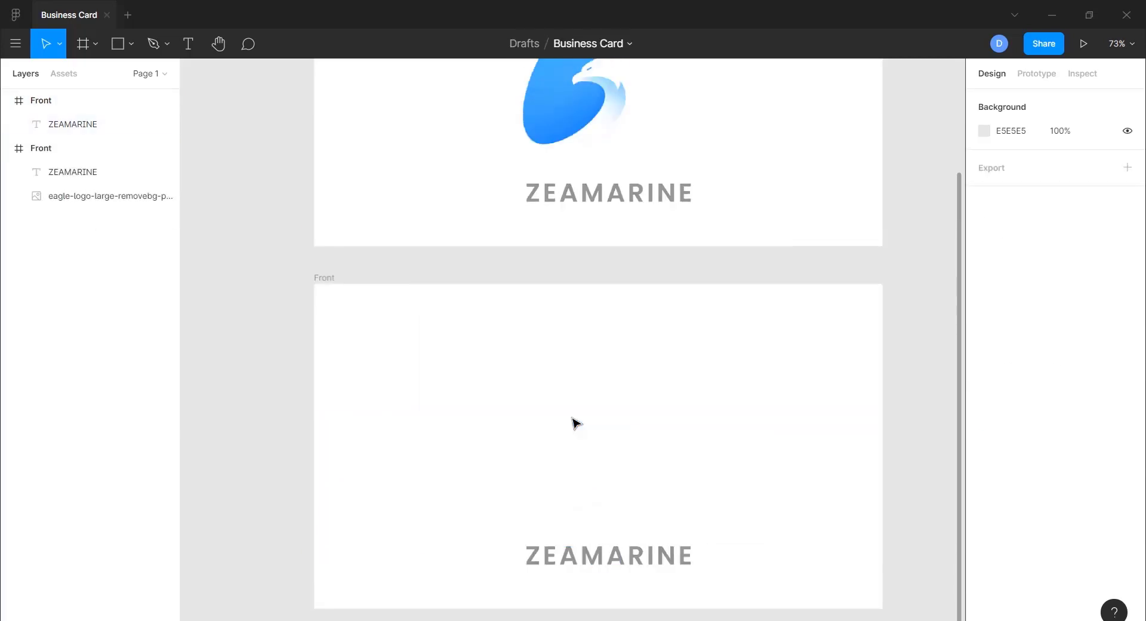
{"action": "left_click", "coordinate": [660, 548]}
{"action": "key", "text": "Delete"}
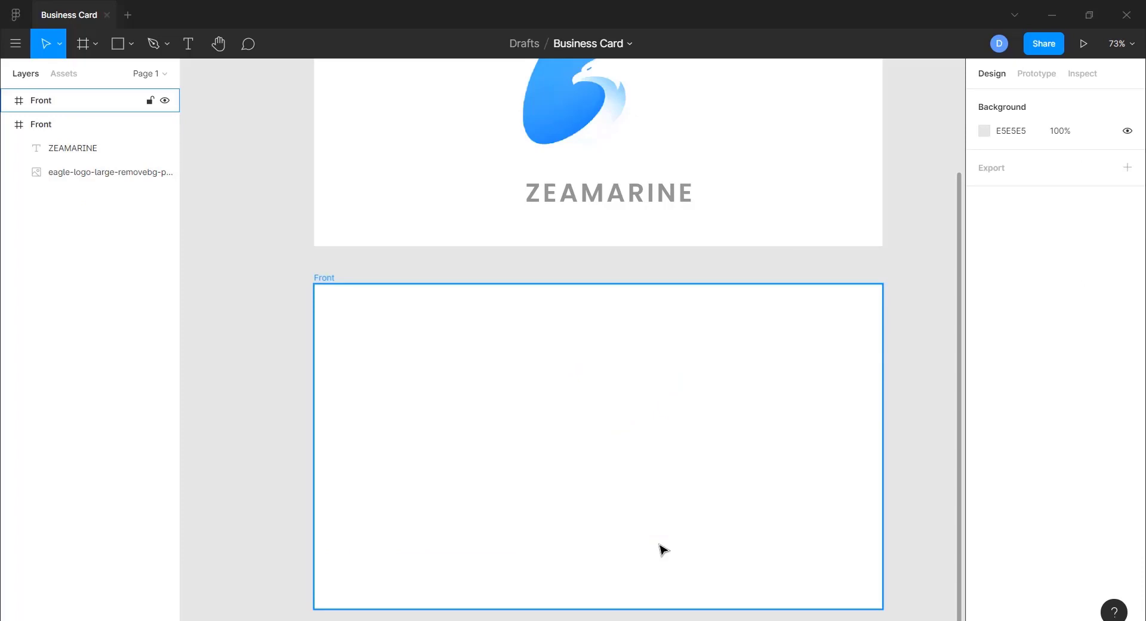
- Rename the copied frame to 'Rear' in the Layers panel and clear the selection
{"action": "double_click", "coordinate": [325, 280]}
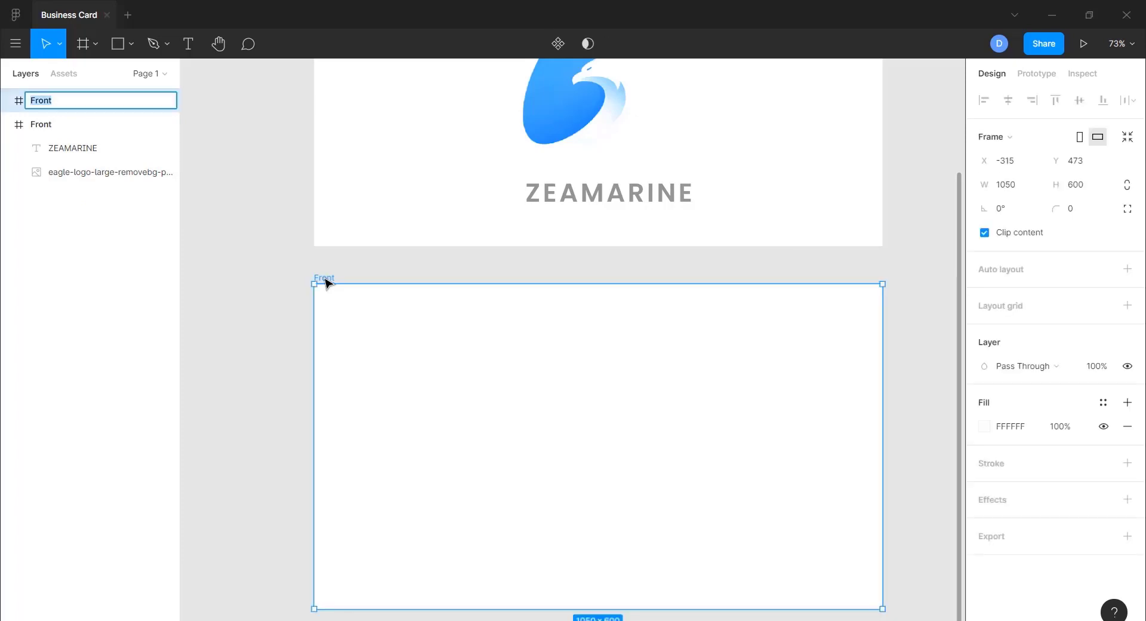
{"action": "type", "text": "Rear"}
{"action": "key", "text": "Return"}
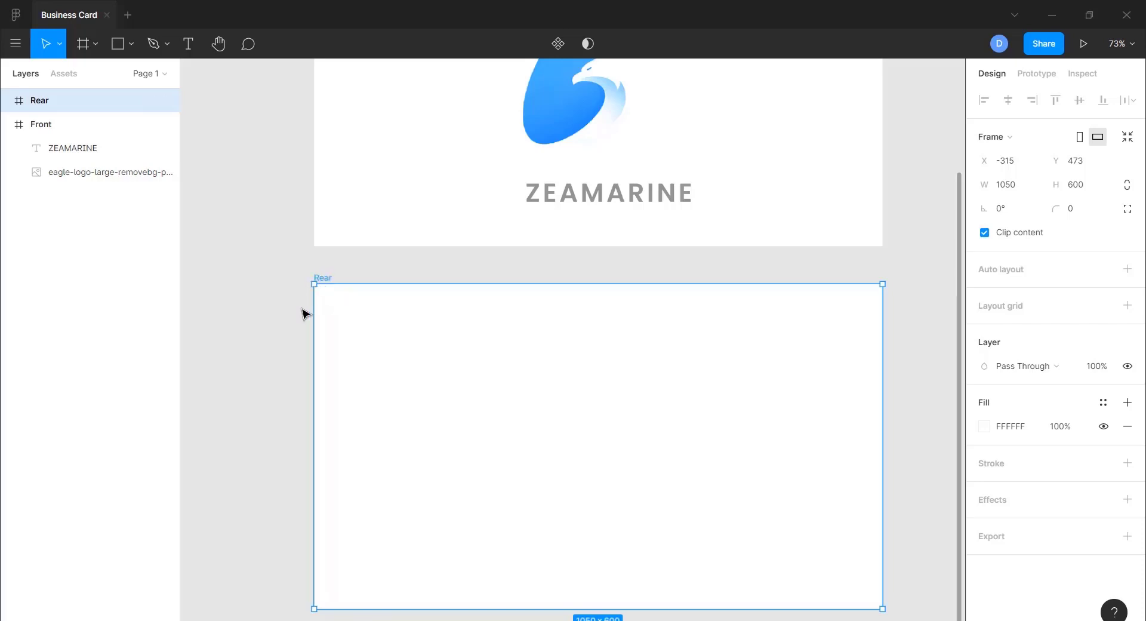
{"action": "left_click", "coordinate": [300, 391]}
{"action": "scroll", "coordinate": [439, 291], "scroll_direction": "up", "scroll_amount": 1}
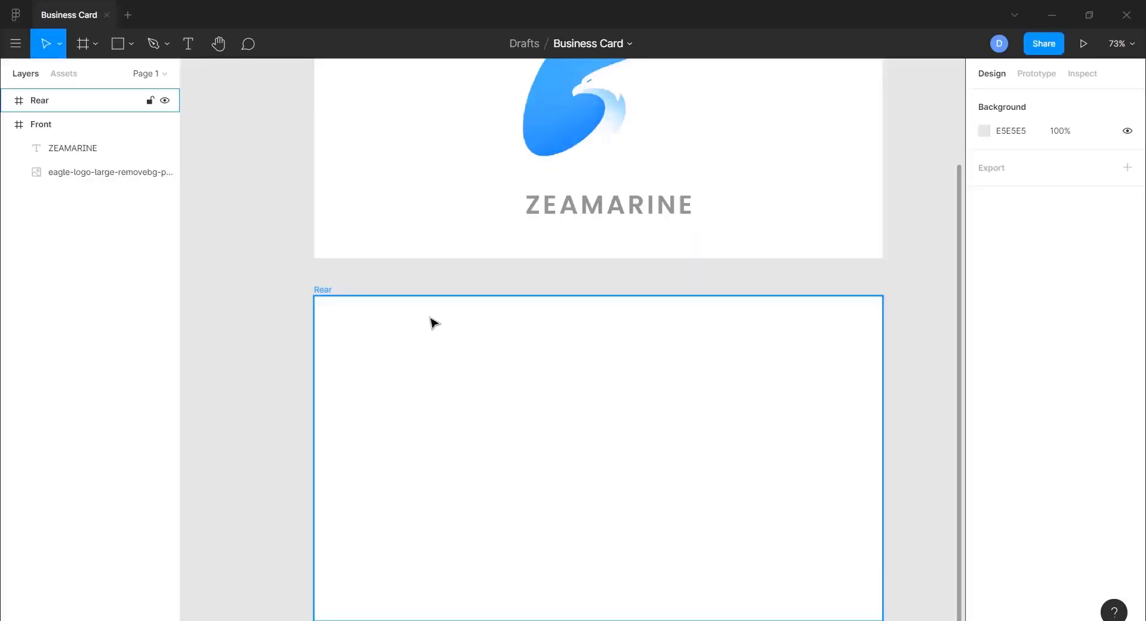
{"action": "left_click", "coordinate": [226, 282]}
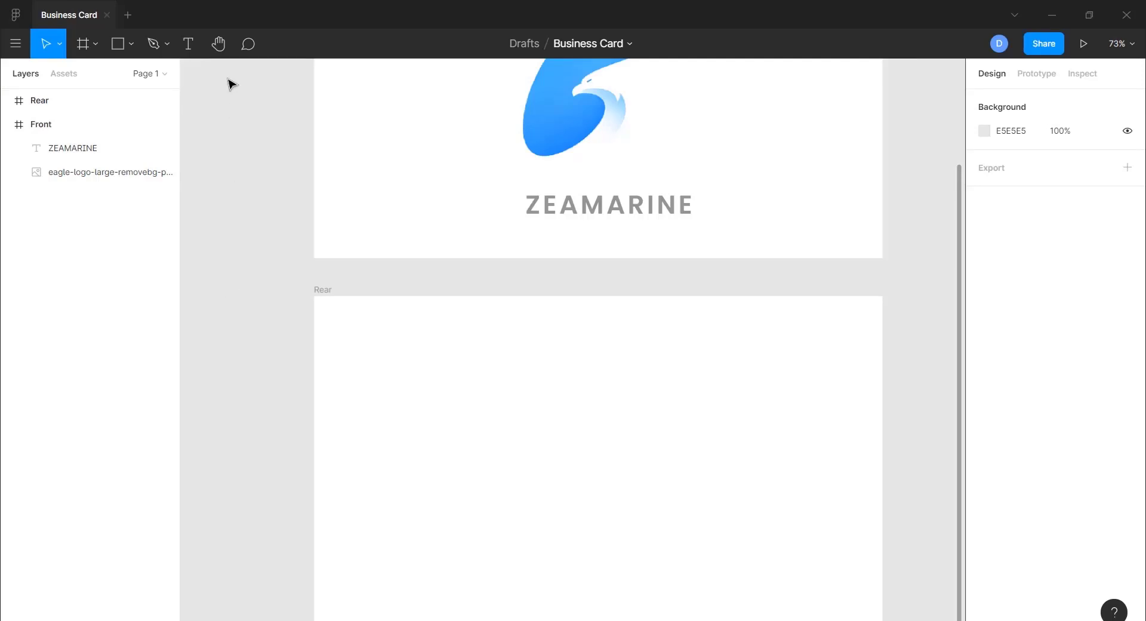
{"action": "left_click", "coordinate": [189, 46]}
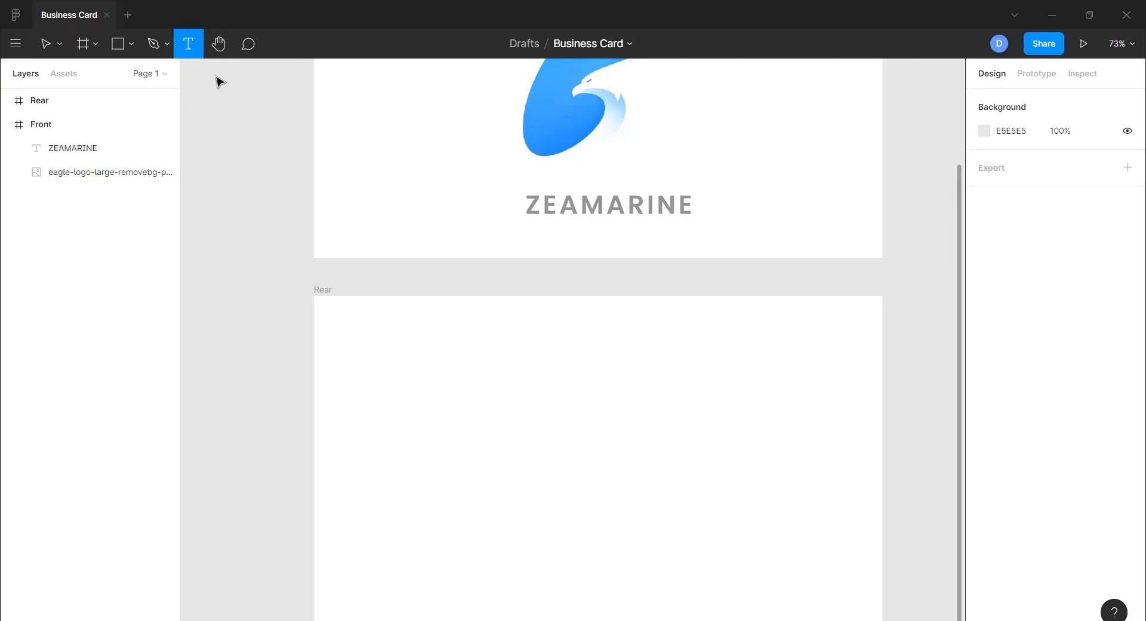
- Type the cardholder's first name and surname on two lines at the Rear card's top-left
{"action": "left_click", "coordinate": [354, 333]}
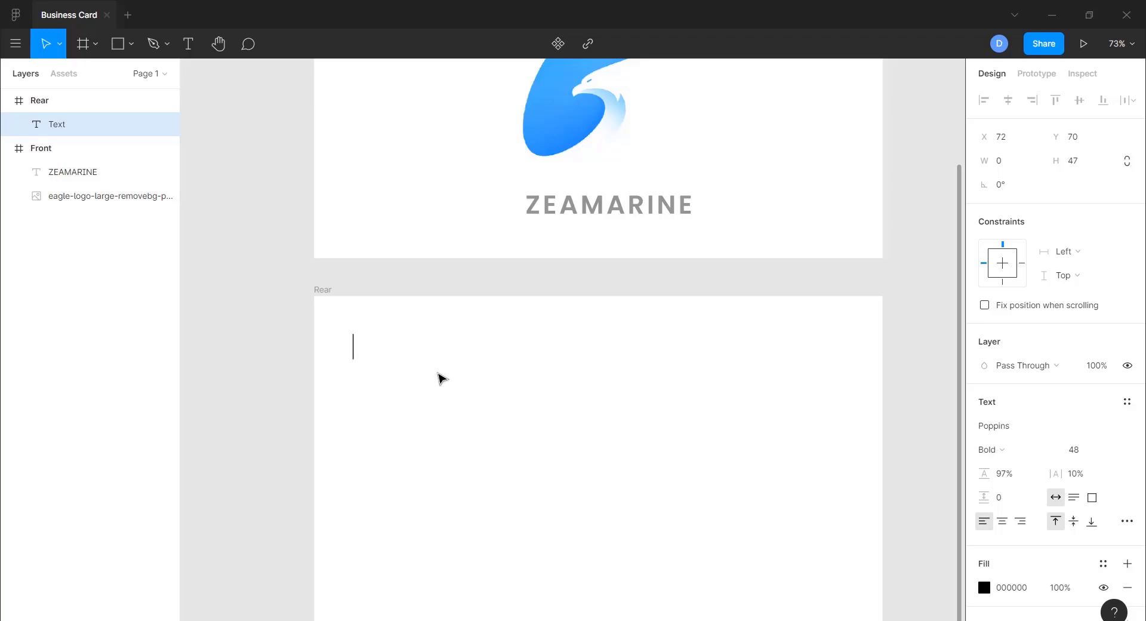
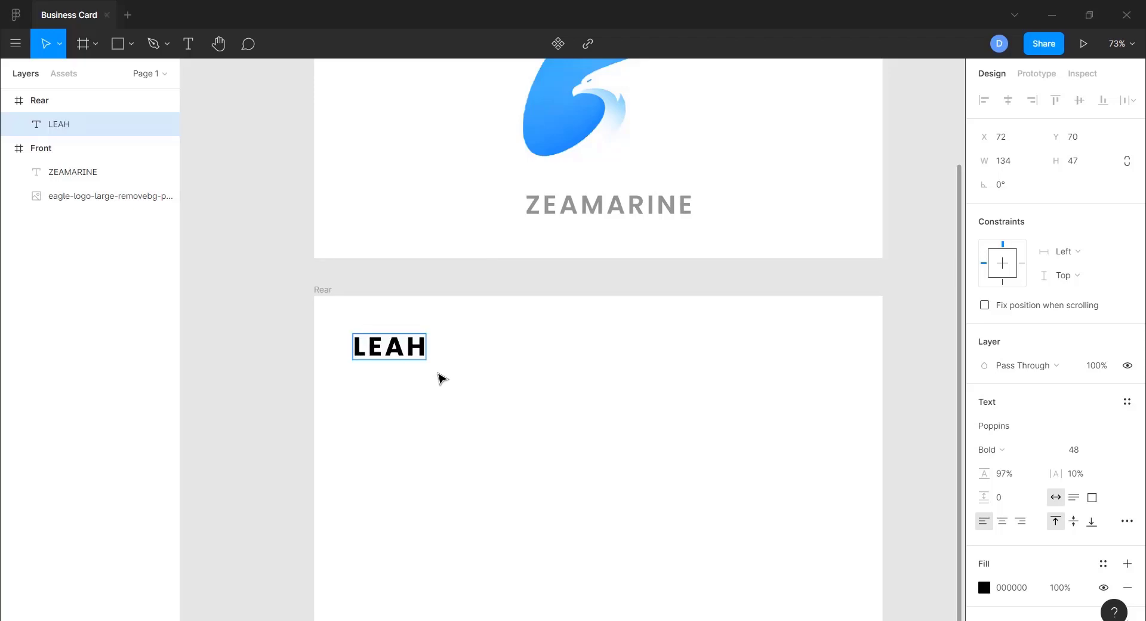
{"action": "key", "text": "Return"}
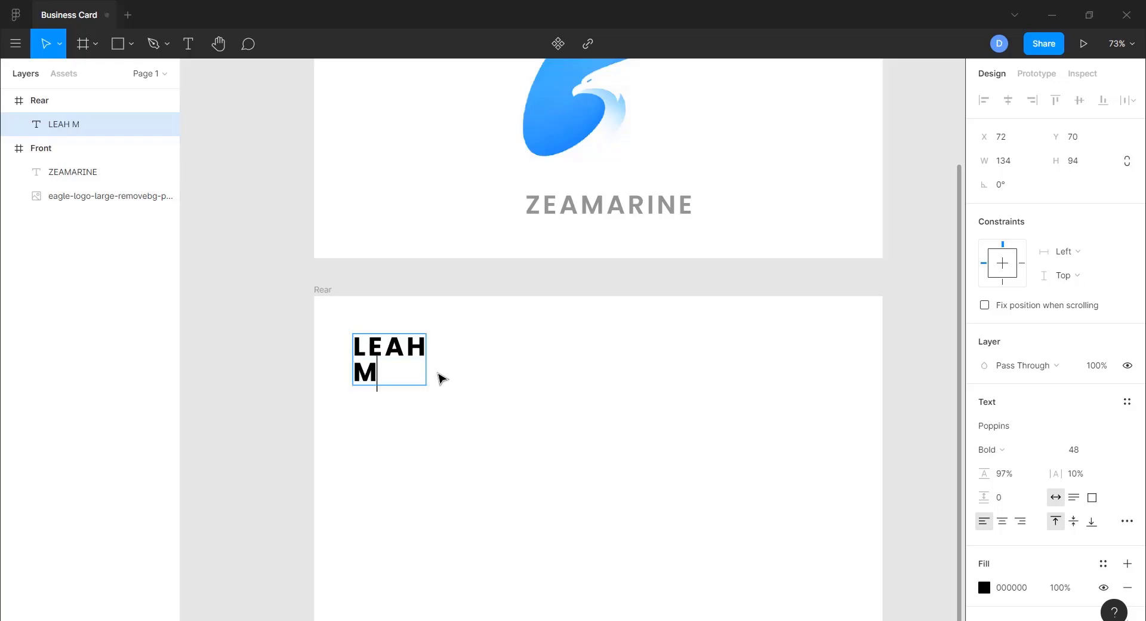
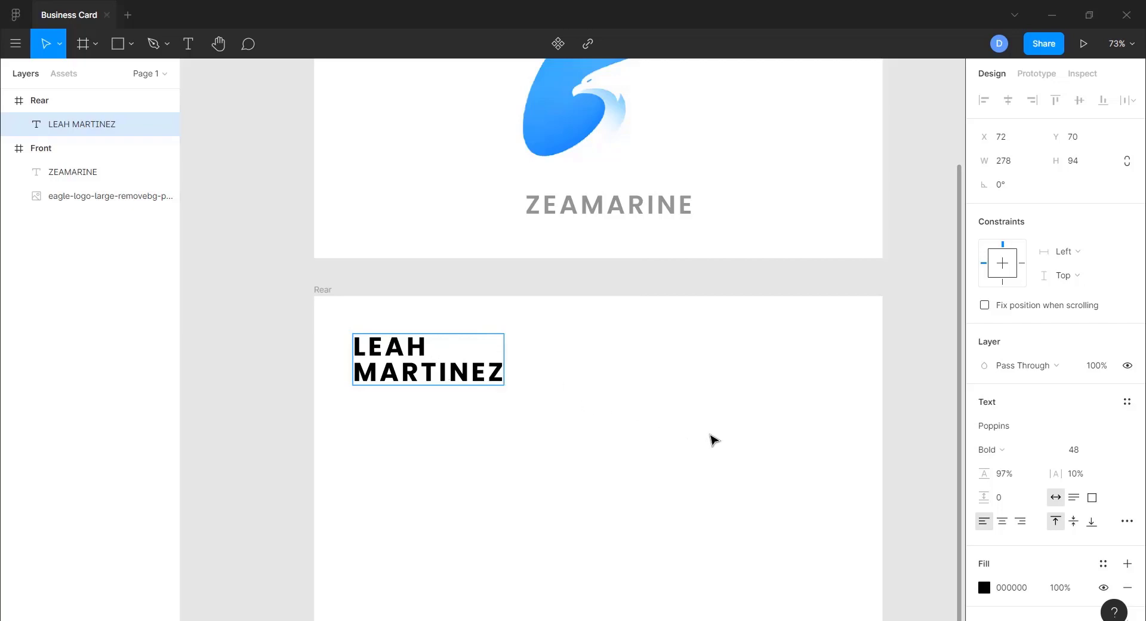
{"action": "left_click", "coordinate": [984, 587]}
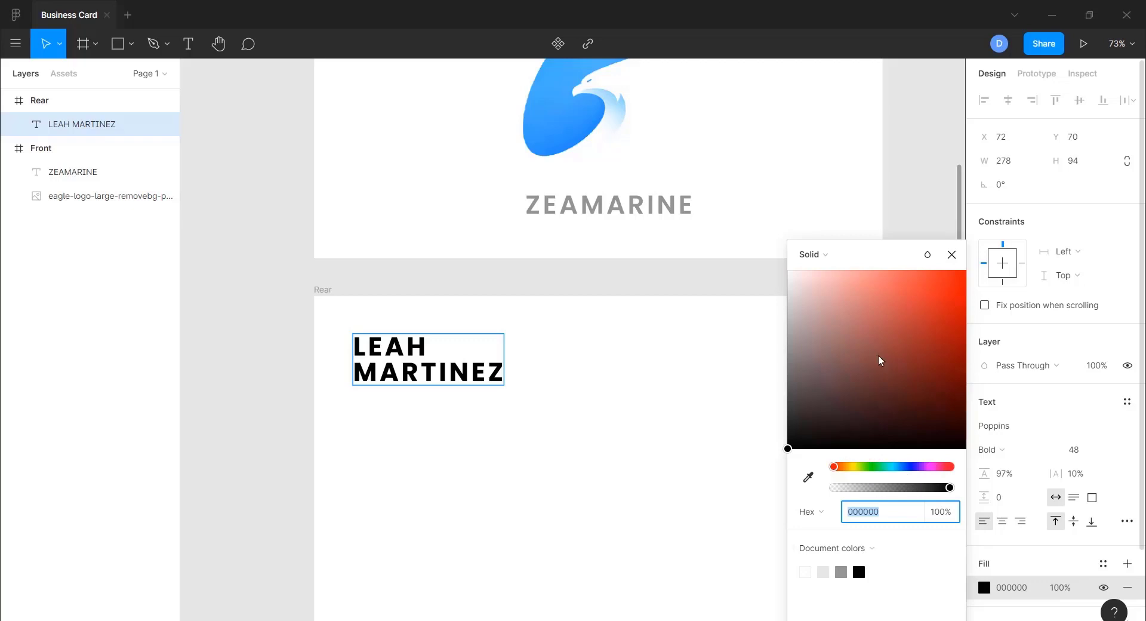
- Fill the name text with blue 4CC4FF sampled from the eagle logo's wing
{"action": "left_click", "coordinate": [808, 476]}
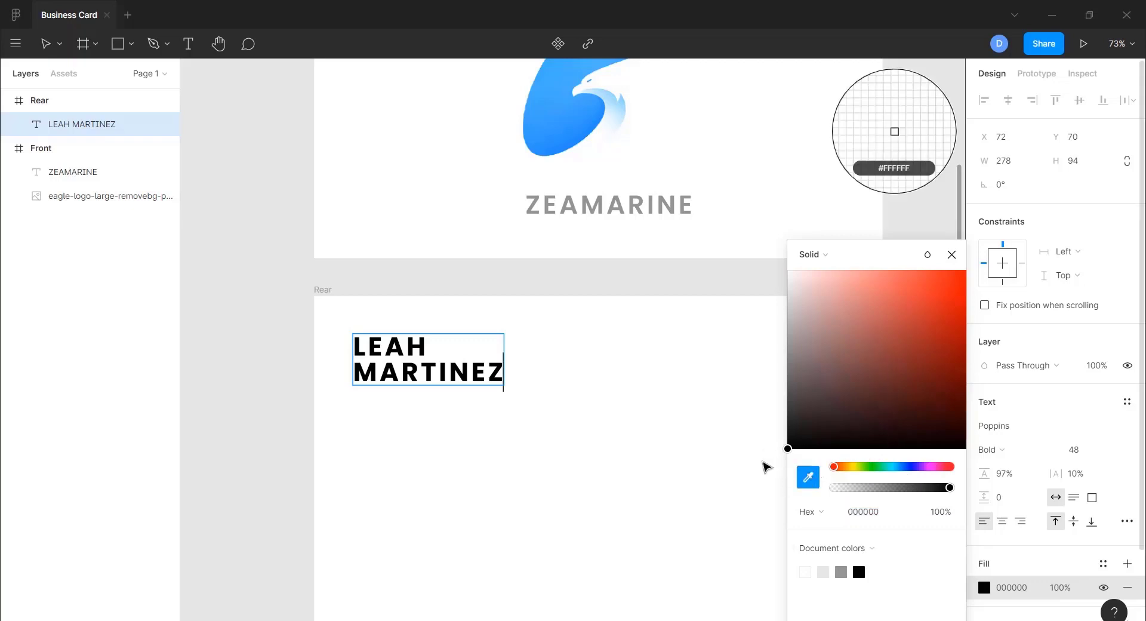
{"action": "scroll", "coordinate": [628, 417], "scroll_direction": "up", "scroll_amount": 6}
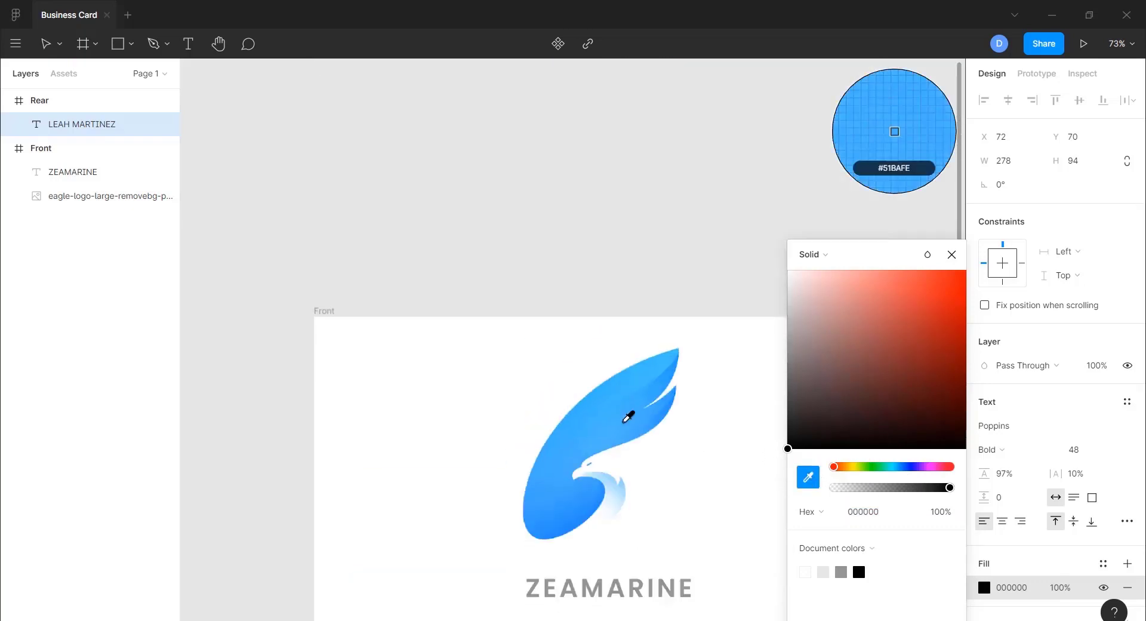
{"action": "scroll", "coordinate": [628, 416], "scroll_direction": "down", "scroll_amount": 4}
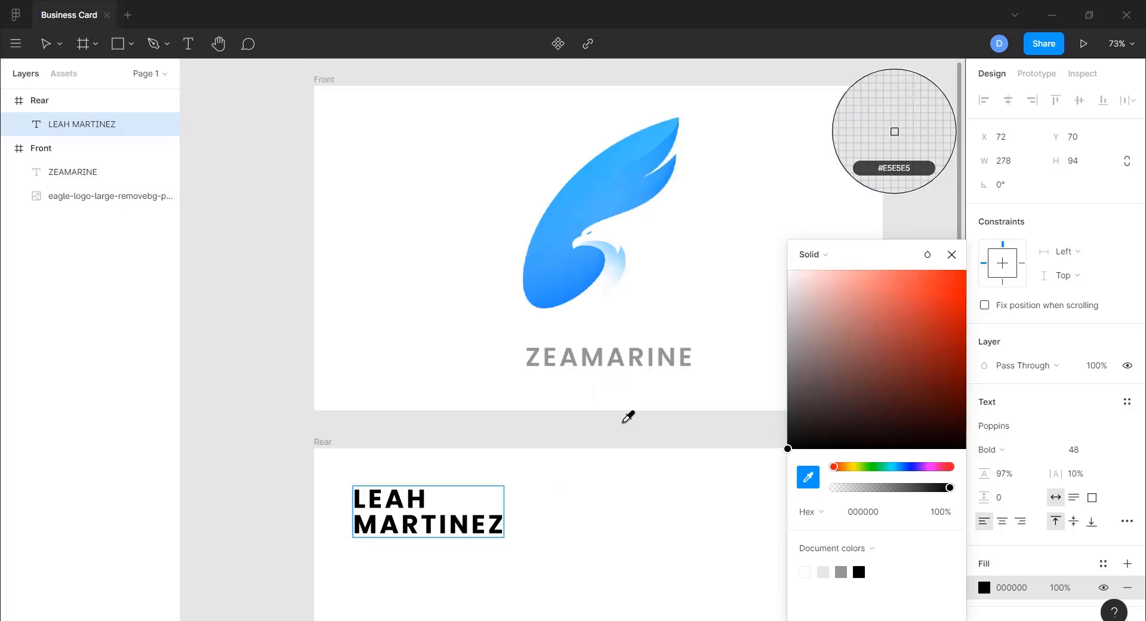
{"action": "left_click", "coordinate": [952, 254]}
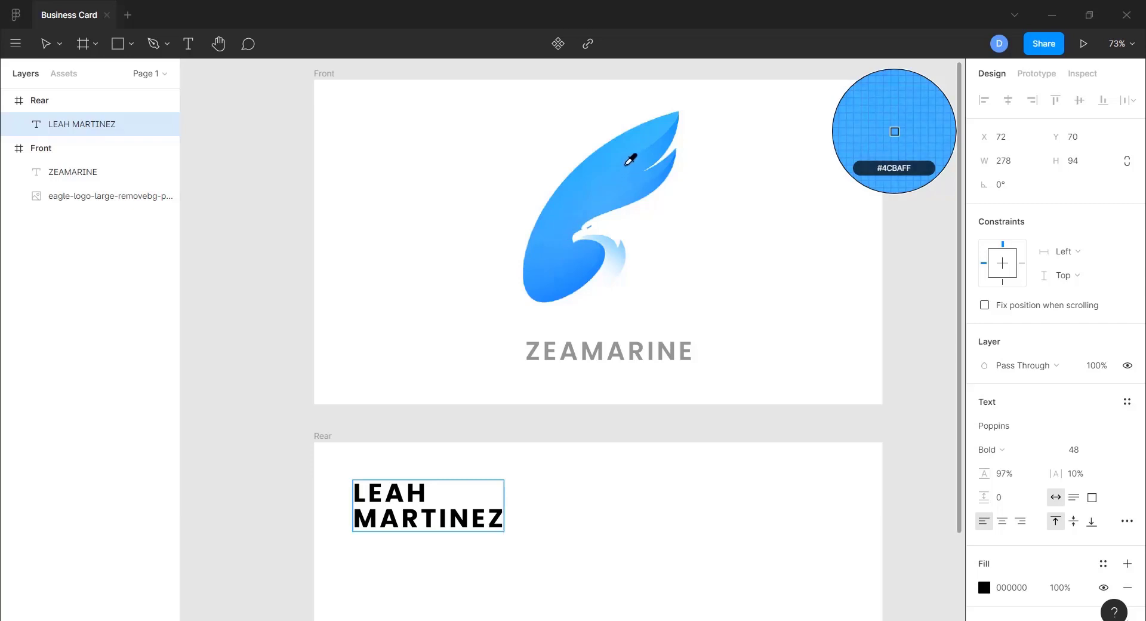
{"action": "left_click", "coordinate": [653, 128]}
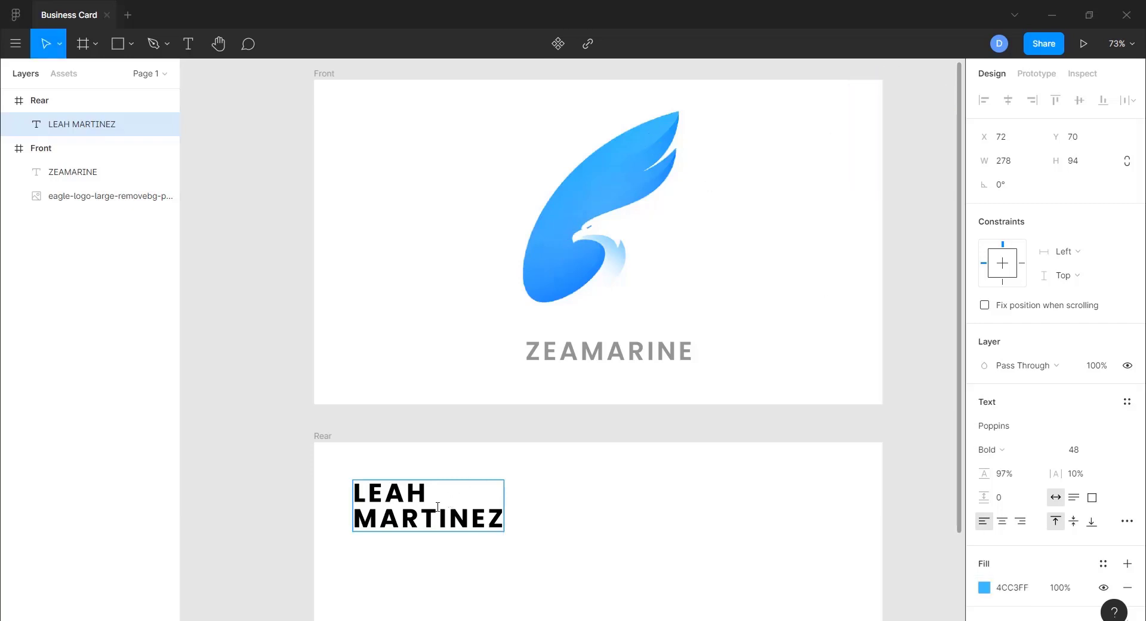
{"action": "key", "text": "ctrl+z"}
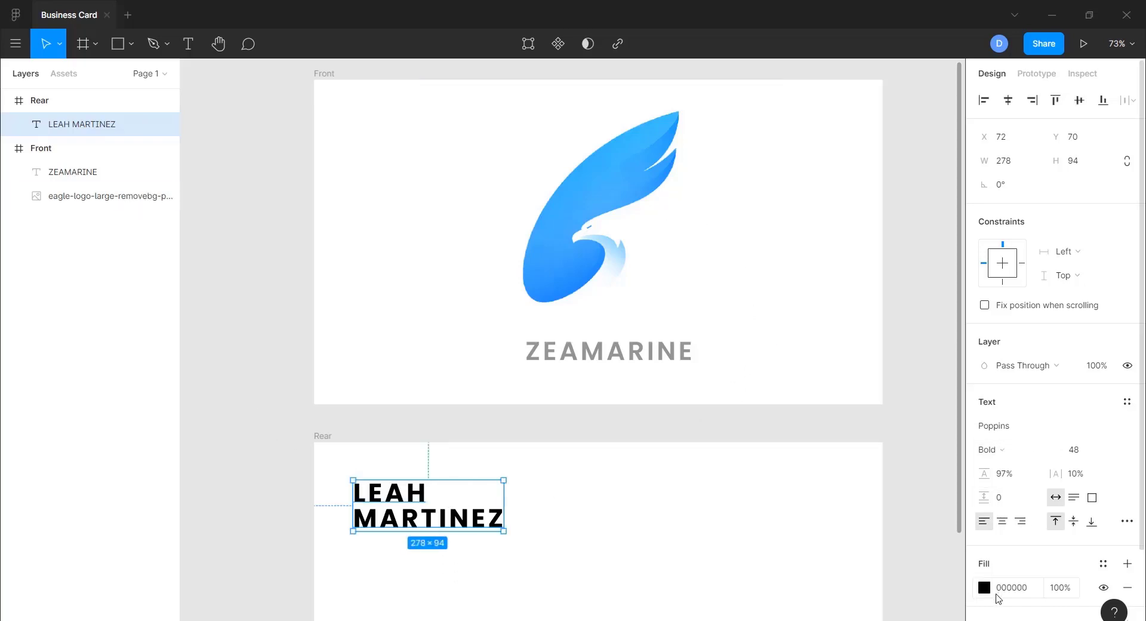
{"action": "left_click", "coordinate": [984, 587]}
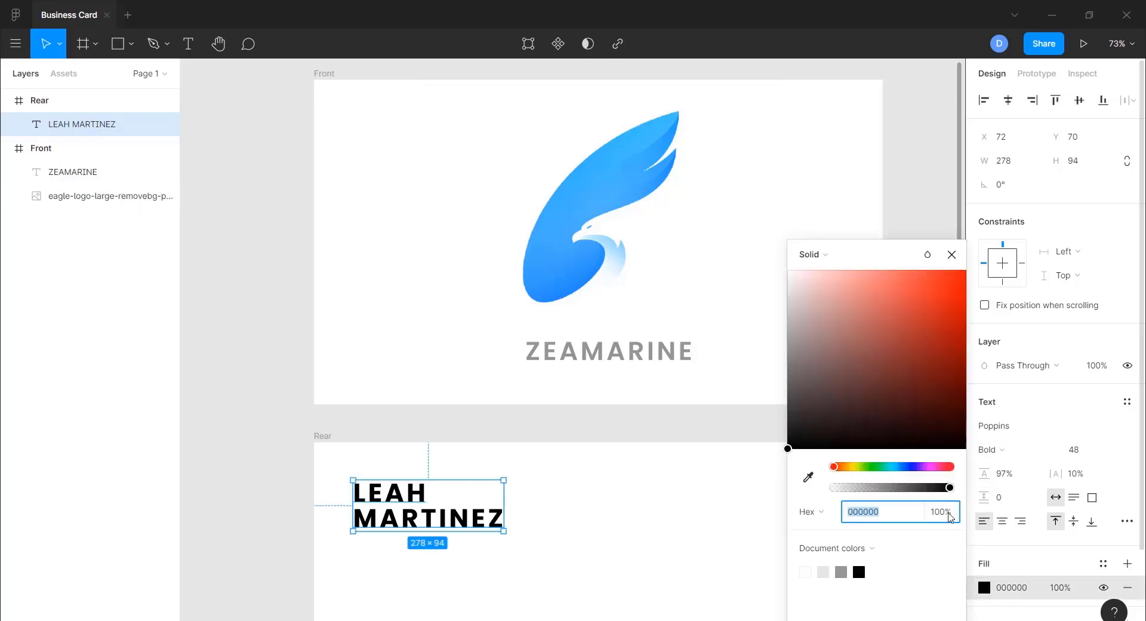
{"action": "left_click", "coordinate": [808, 477]}
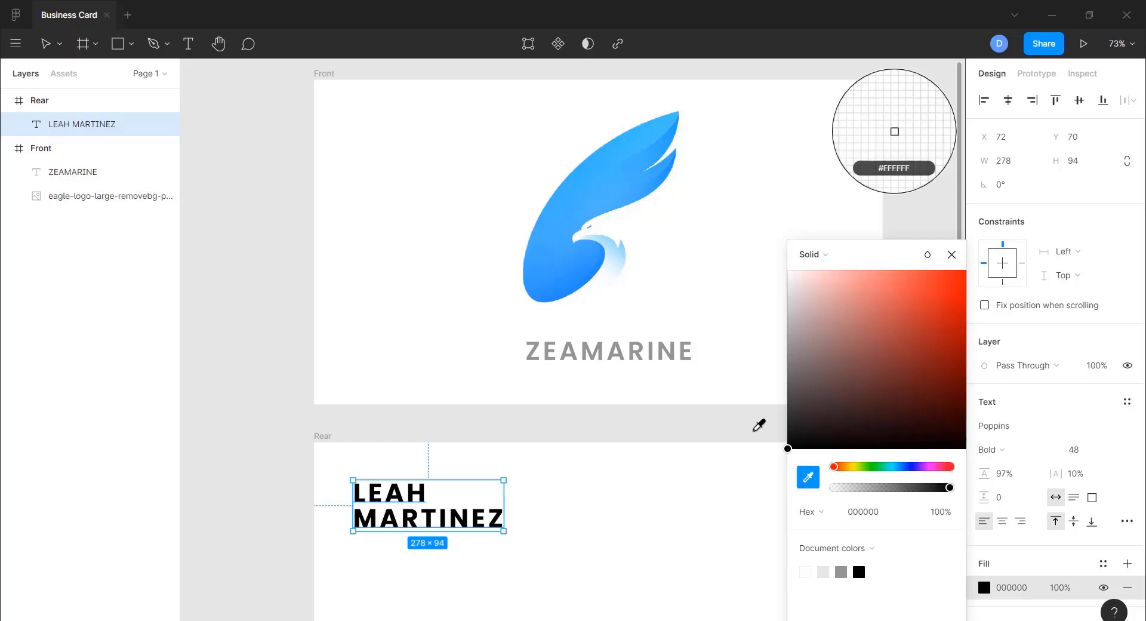
{"action": "left_click", "coordinate": [647, 134]}
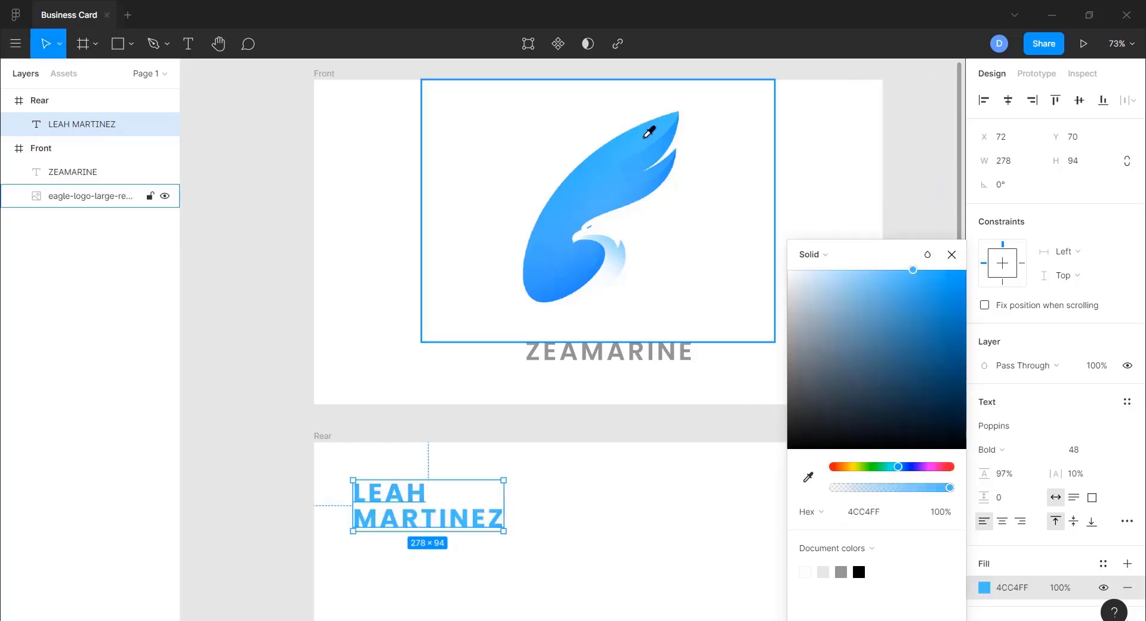
{"action": "left_click", "coordinate": [955, 255]}
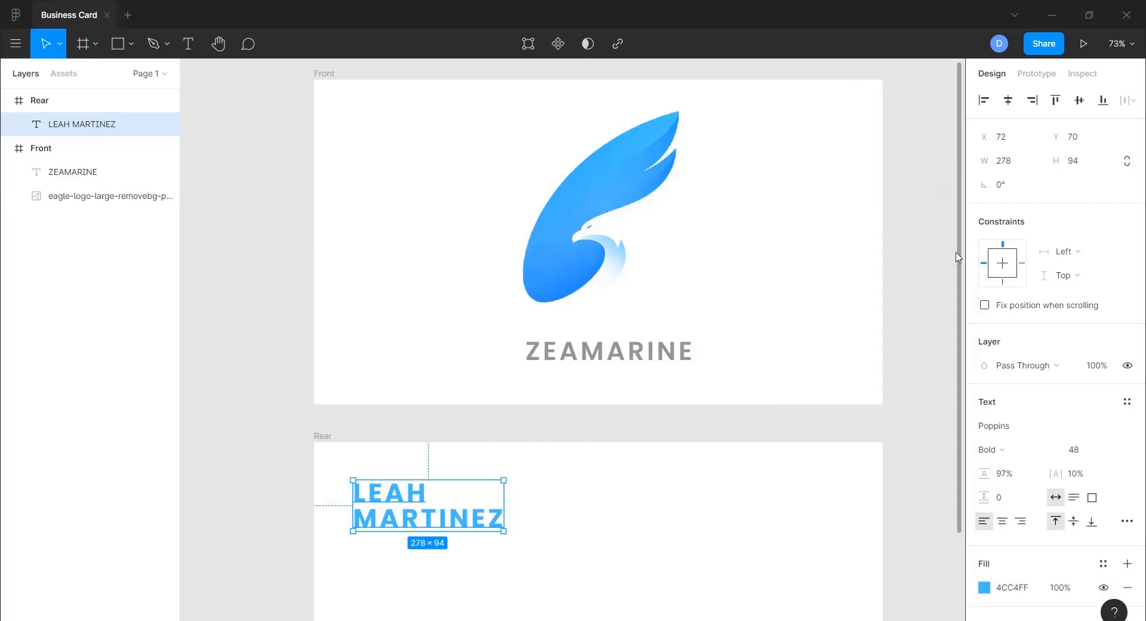
{"action": "scroll", "coordinate": [841, 409], "scroll_direction": "down", "scroll_amount": 4}
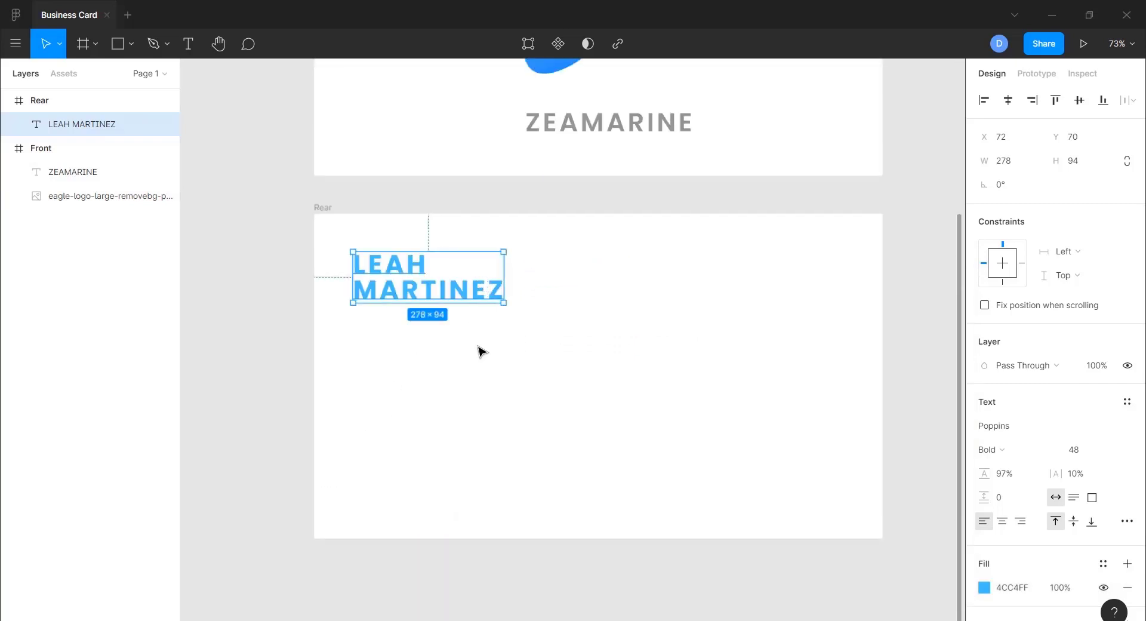
- Widen the name text's letter spacing to 14% and shift it slightly left
{"action": "left_click", "coordinate": [482, 351]}
{"action": "left_click", "coordinate": [425, 294]}
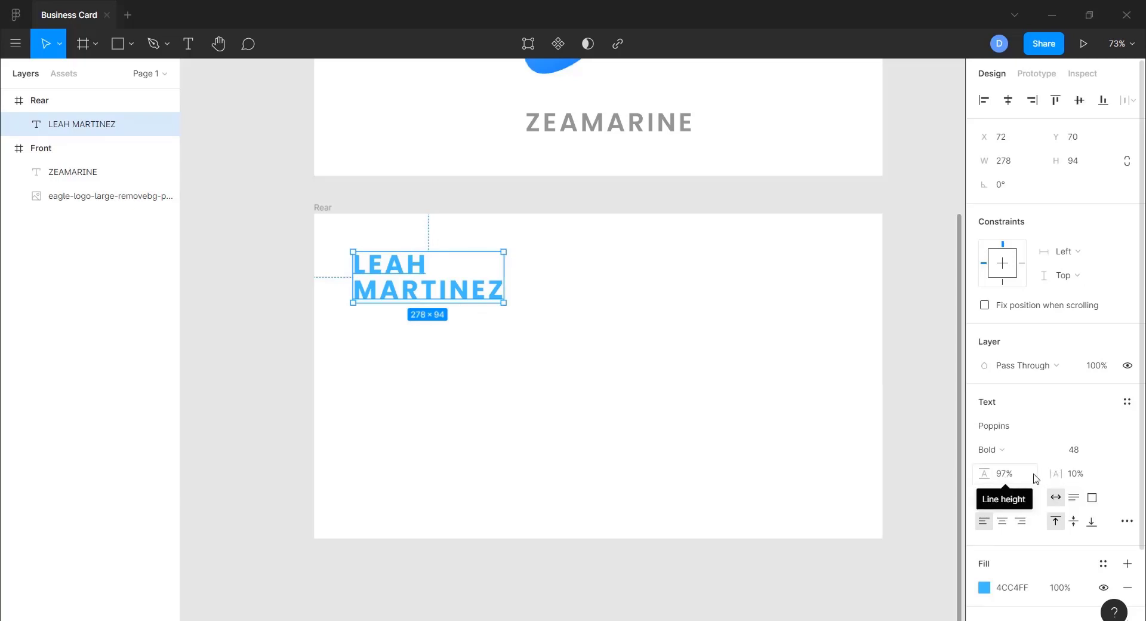
{"action": "left_click_drag", "start_coordinate": [1054, 472], "coordinate": [995, 474]}
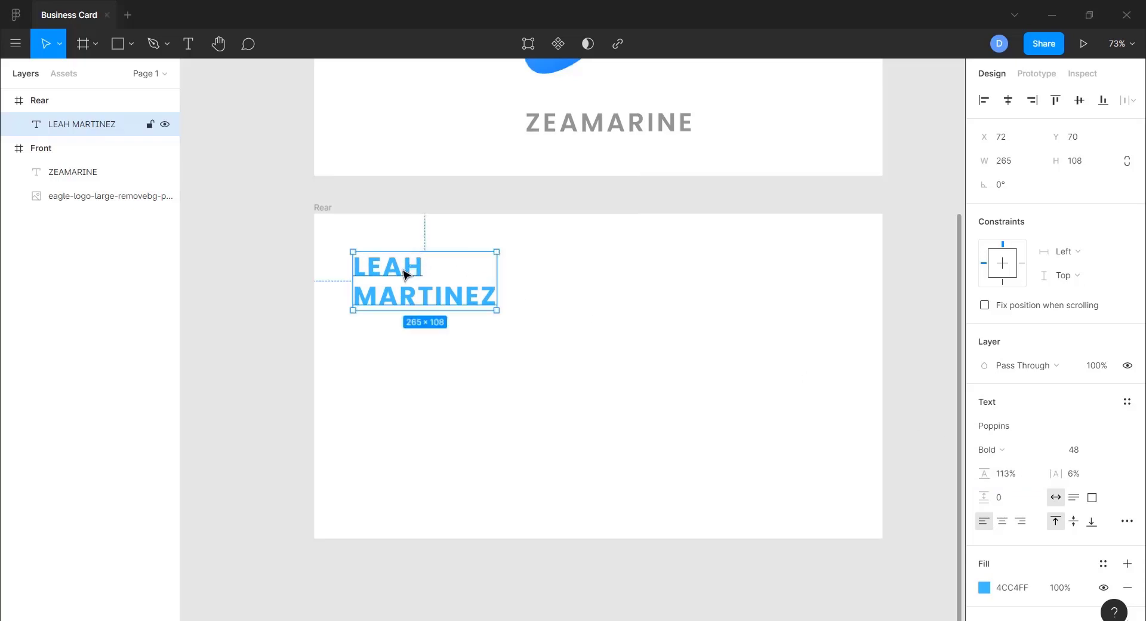
{"action": "left_click_drag", "start_coordinate": [403, 274], "coordinate": [403, 274]}
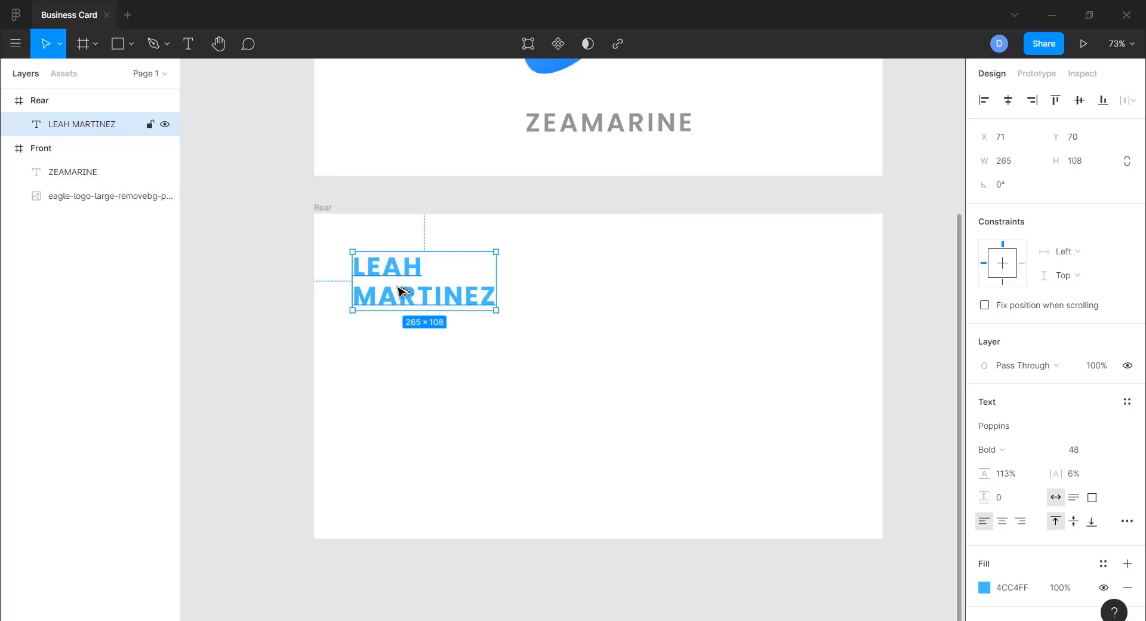
- Nudge the name text to sit 53 px from the card's top and left edges
{"action": "key", "text": "alt"}
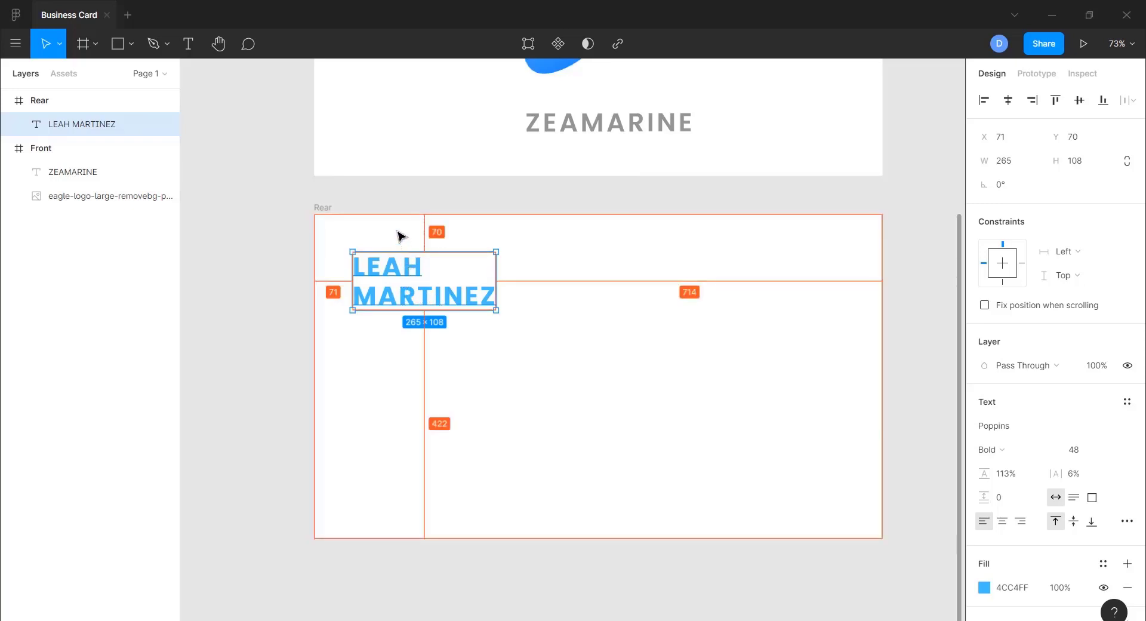
{"action": "key", "text": "Up"}
{"action": "key", "text": "Up"}
{"action": "key", "text": "Up"}
{"action": "key", "text": "Up"}
{"action": "key", "text": "Up"}
{"action": "key", "text": "Up"}
{"action": "key", "text": "Up"}
{"action": "key", "text": "Up"}
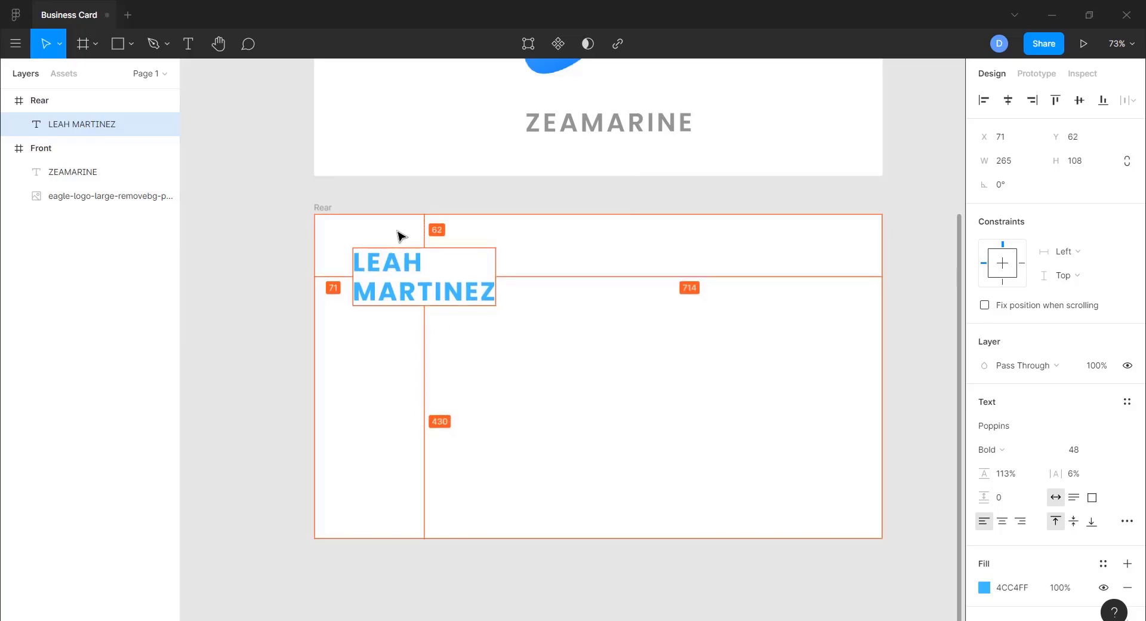
{"action": "key", "text": "Up"}
{"action": "key", "text": "Up"}
{"action": "key", "text": "Up"}
{"action": "key", "text": "Up"}
{"action": "key", "text": "Up"}
{"action": "key", "text": "Up"}
{"action": "key", "text": "Up"}
{"action": "key", "text": "Up"}
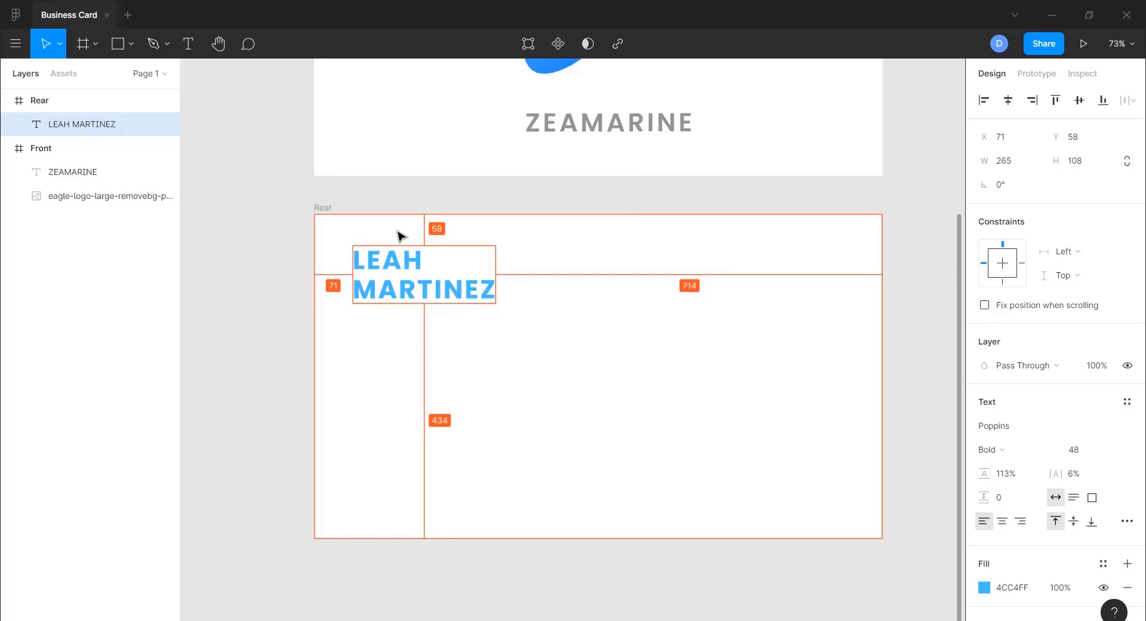
{"action": "key", "text": "Up"}
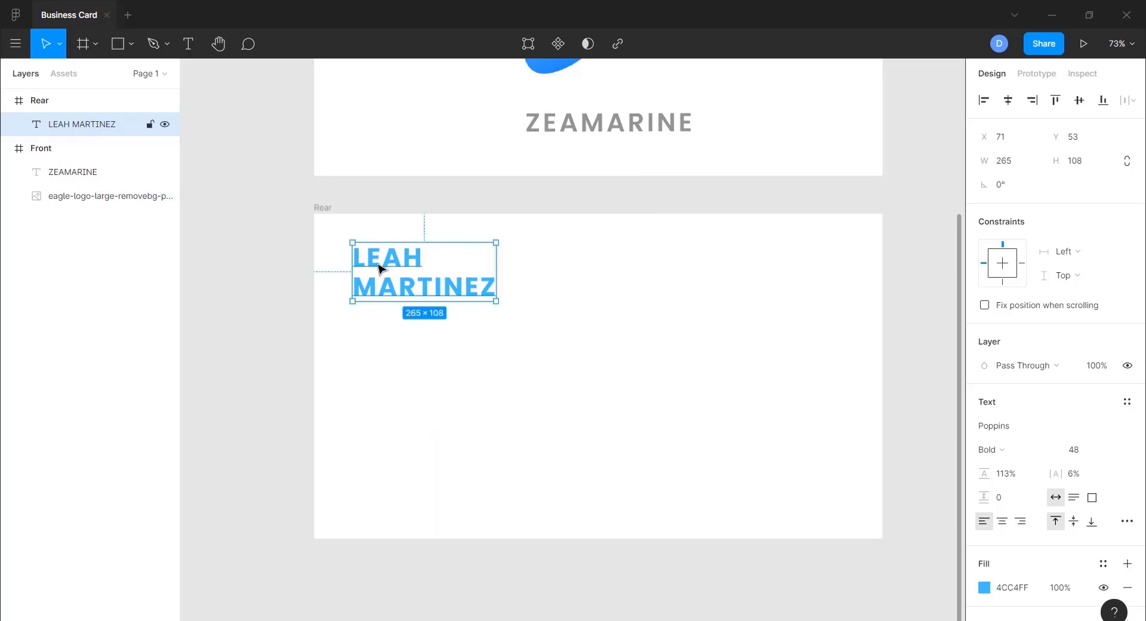
{"action": "key", "text": "alt"}
{"action": "key", "text": "alt"}
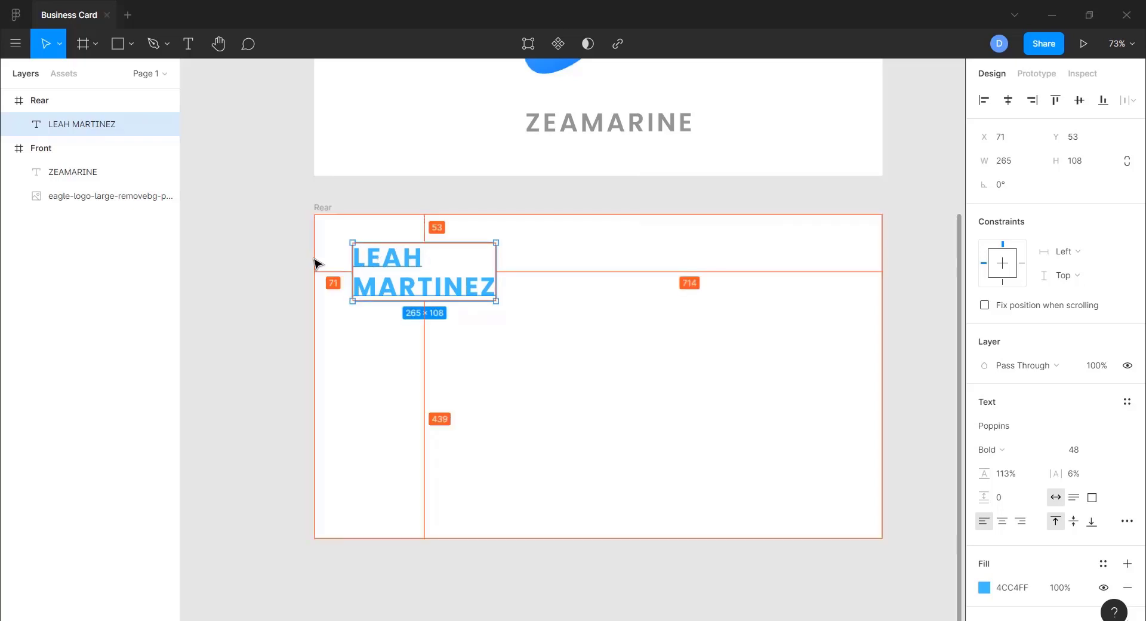
{"action": "key", "text": "Left"}
{"action": "key", "text": "Left"}
{"action": "key", "text": "Left"}
{"action": "key", "text": "Left"}
{"action": "key", "text": "Left"}
{"action": "key", "text": "Left"}
{"action": "key", "text": "Left"}
{"action": "key", "text": "Left"}
{"action": "key", "text": "Left"}
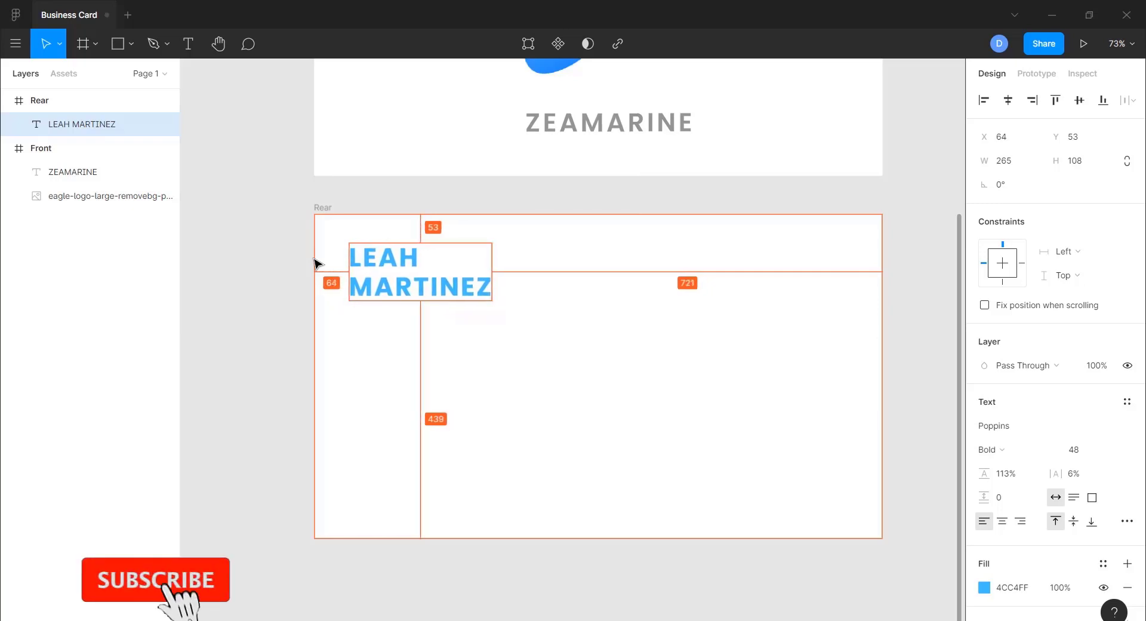
{"action": "key", "text": "Left"}
{"action": "key", "text": "Left"}
{"action": "key", "text": "Left"}
{"action": "key", "text": "Left"}
{"action": "key", "text": "Left"}
{"action": "key", "text": "Left"}
{"action": "key", "text": "Left"}
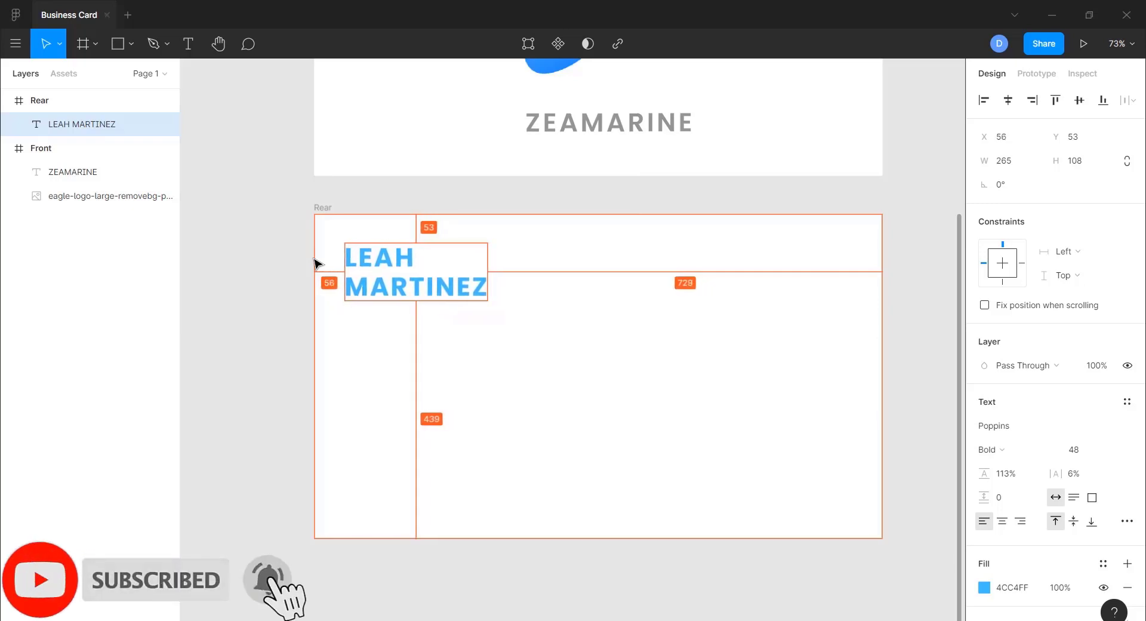
{"action": "key", "text": "Left"}
{"action": "key", "text": "Left"}
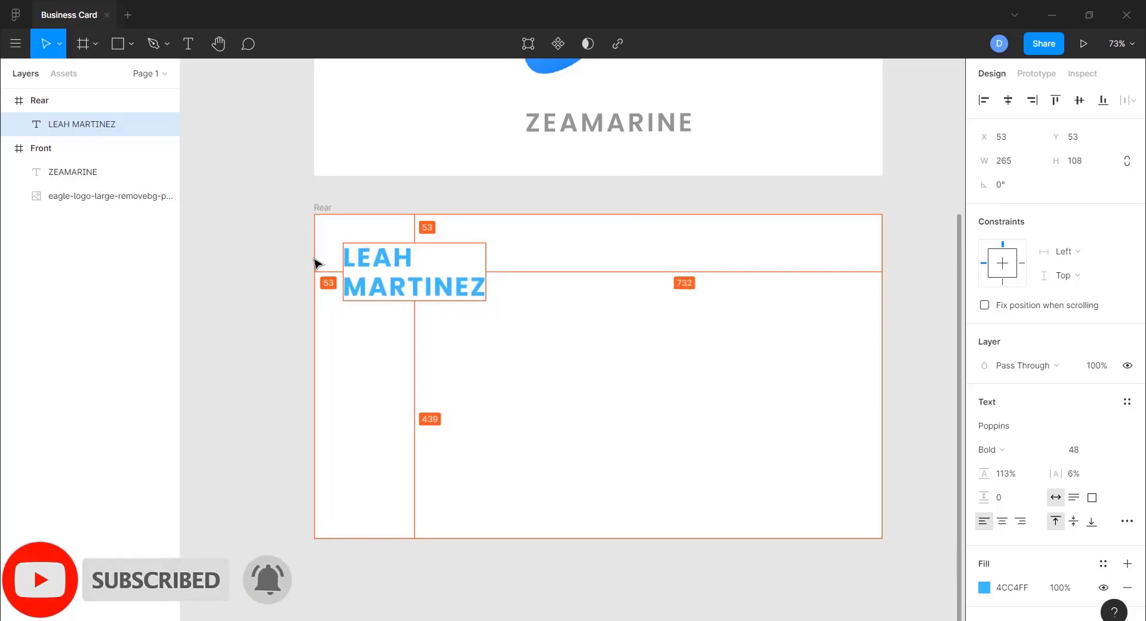
{"action": "left_click", "coordinate": [399, 319]}
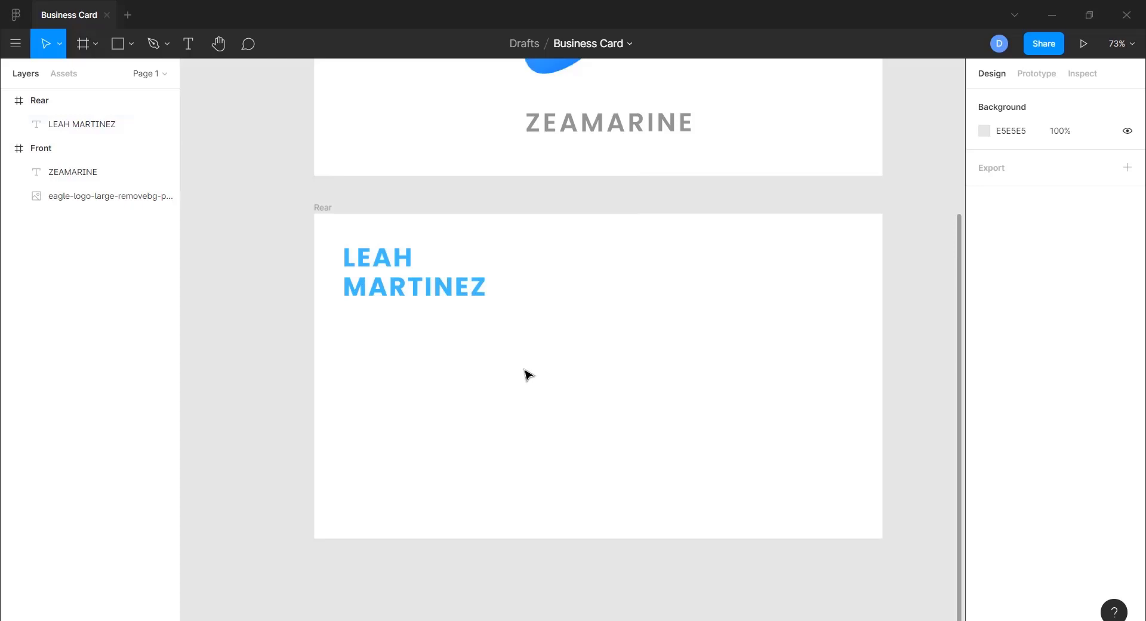
{"action": "scroll", "coordinate": [529, 375], "scroll_direction": "up", "scroll_amount": 3}
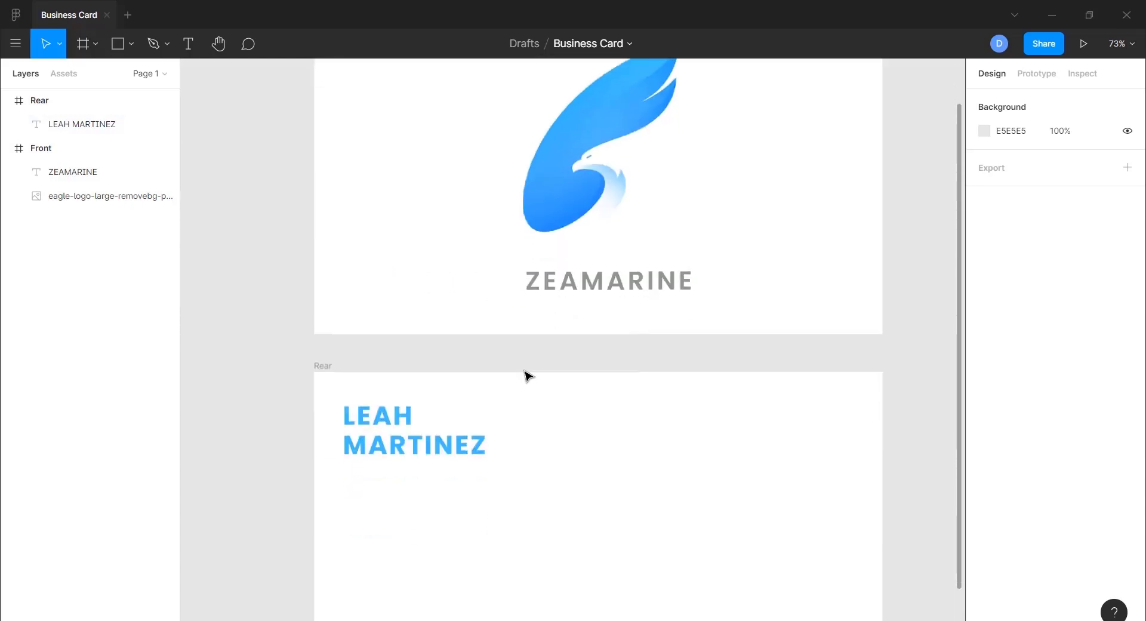
{"action": "scroll", "coordinate": [519, 374], "scroll_direction": "down", "scroll_amount": 1}
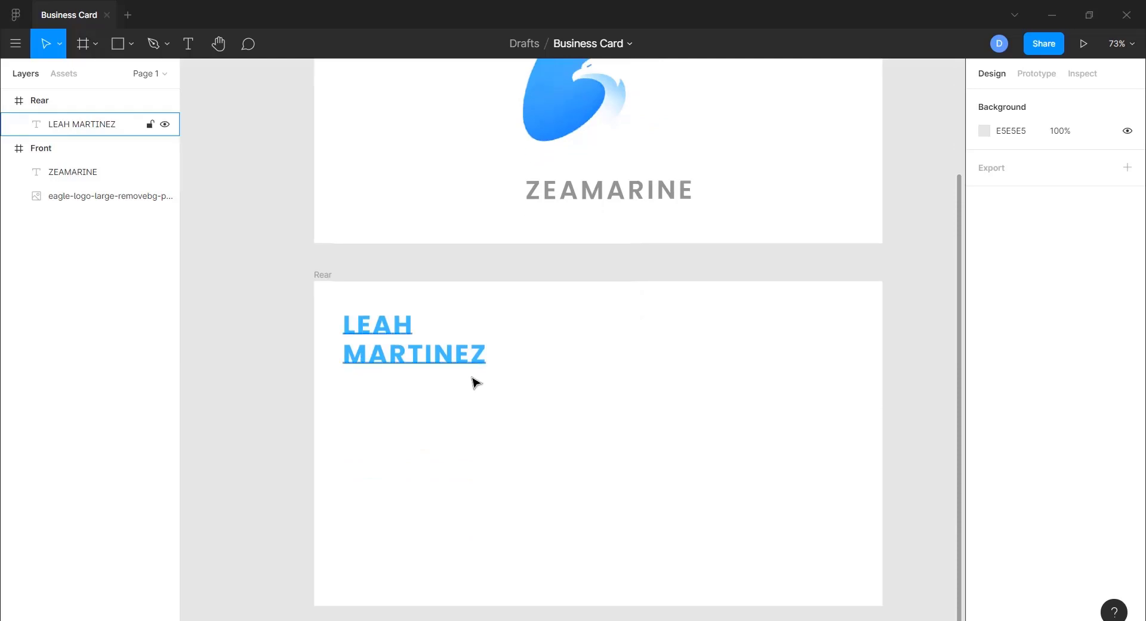
- Add a 'DIR MARKETING' text box below the name in Medium weight
{"action": "left_click", "coordinate": [189, 47]}
{"action": "left_click", "coordinate": [358, 385]}
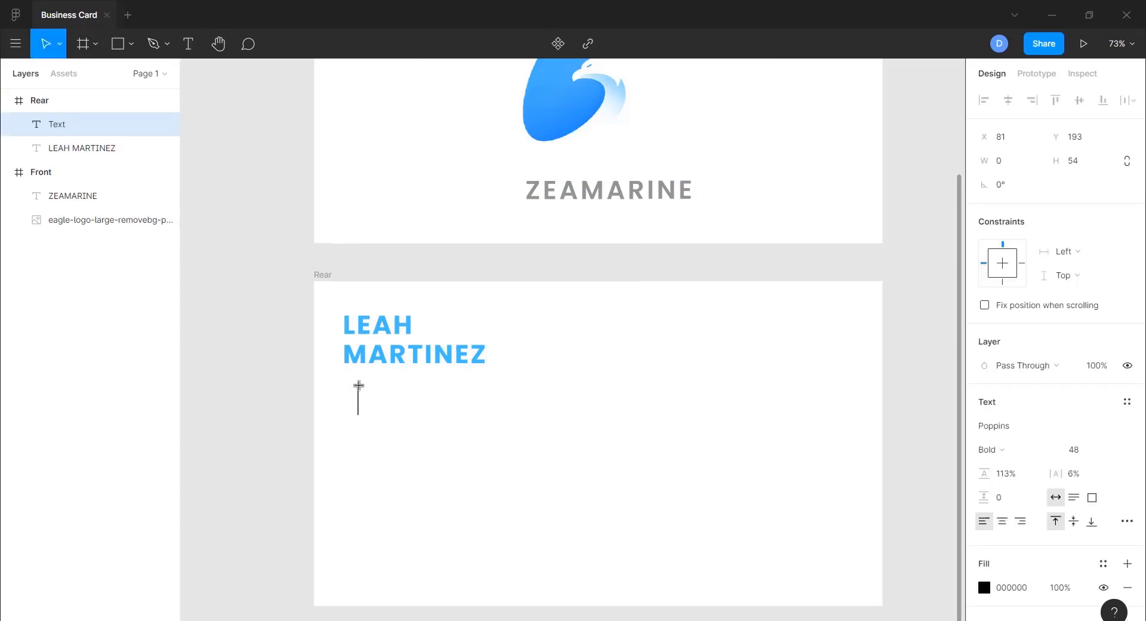
{"action": "type", "text": "DIR MARKETING"}
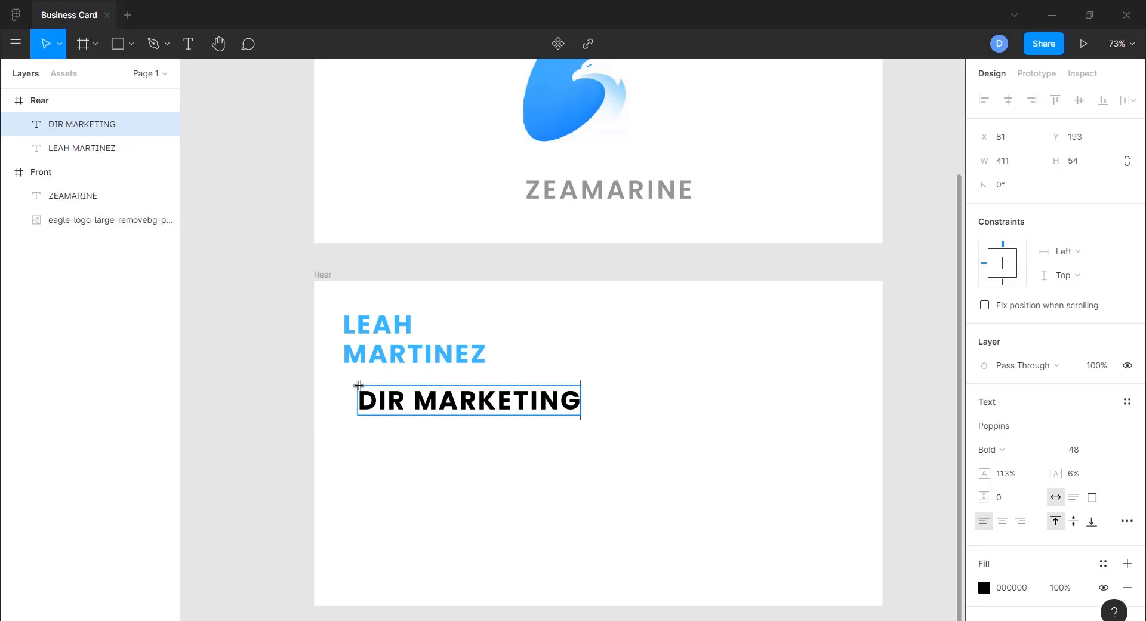
{"action": "key", "text": "ctrl+a"}
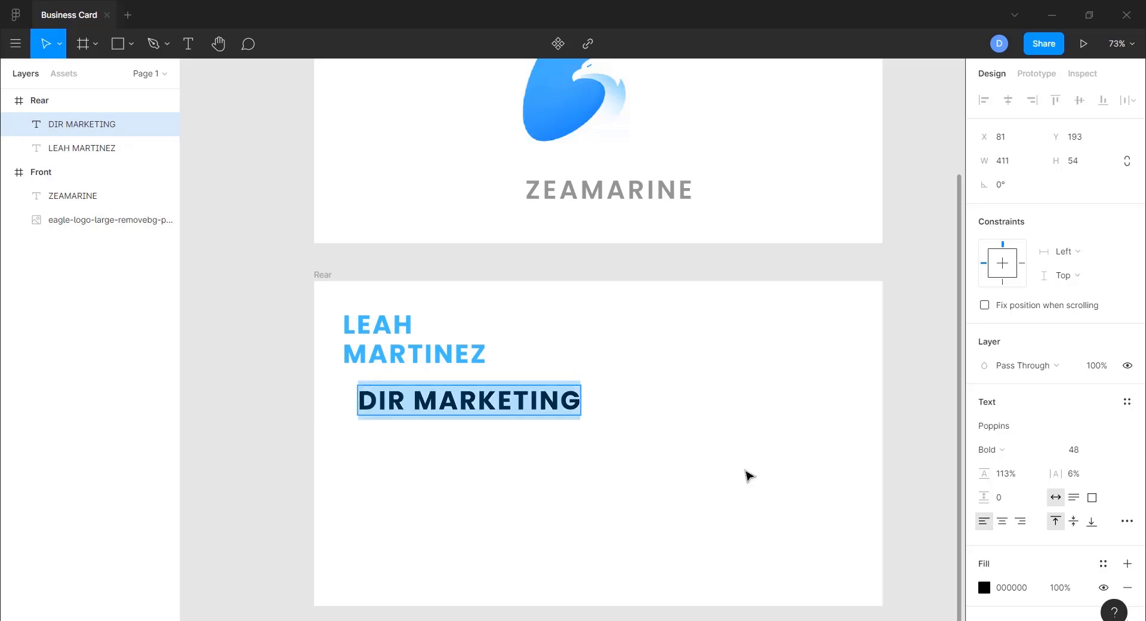
{"action": "left_click", "coordinate": [1113, 450]}
{"action": "left_click", "coordinate": [1095, 396]}
{"action": "left_click", "coordinate": [1000, 449]}
{"action": "left_click", "coordinate": [1000, 414]}
{"action": "left_click", "coordinate": [1091, 453]}
{"action": "type", "text": "20"}
{"action": "key", "text": "Return"}
- Colour the title grey 949493, move it under the name, and set size 23
{"action": "left_click", "coordinate": [983, 587]}
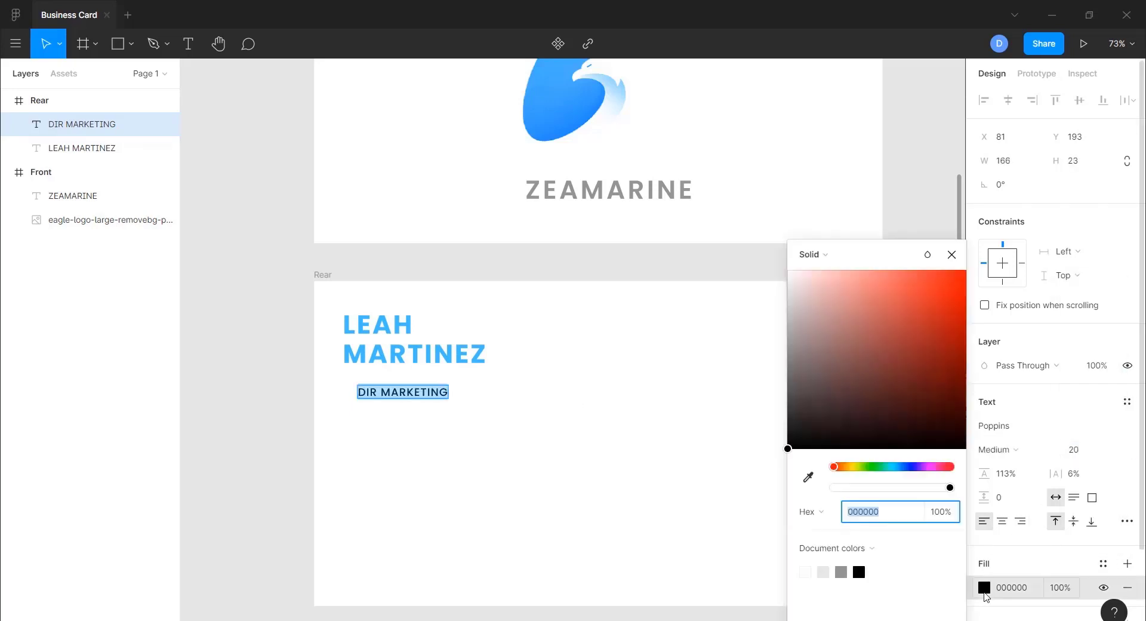
{"action": "left_click", "coordinate": [843, 570]}
{"action": "key", "text": "Escape"}
{"action": "key", "text": "Escape"}
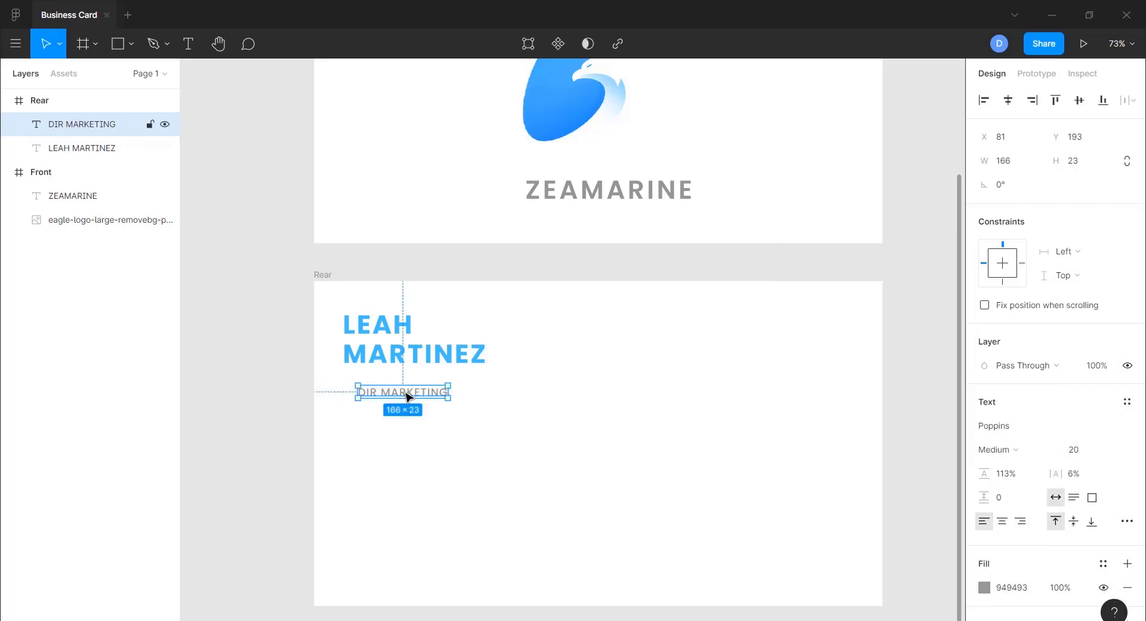
{"action": "left_click_drag", "start_coordinate": [406, 397], "coordinate": [392, 384]}
{"action": "left_click", "coordinate": [1085, 452]}
{"action": "type", "text": "23"}
{"action": "key", "text": "Return"}
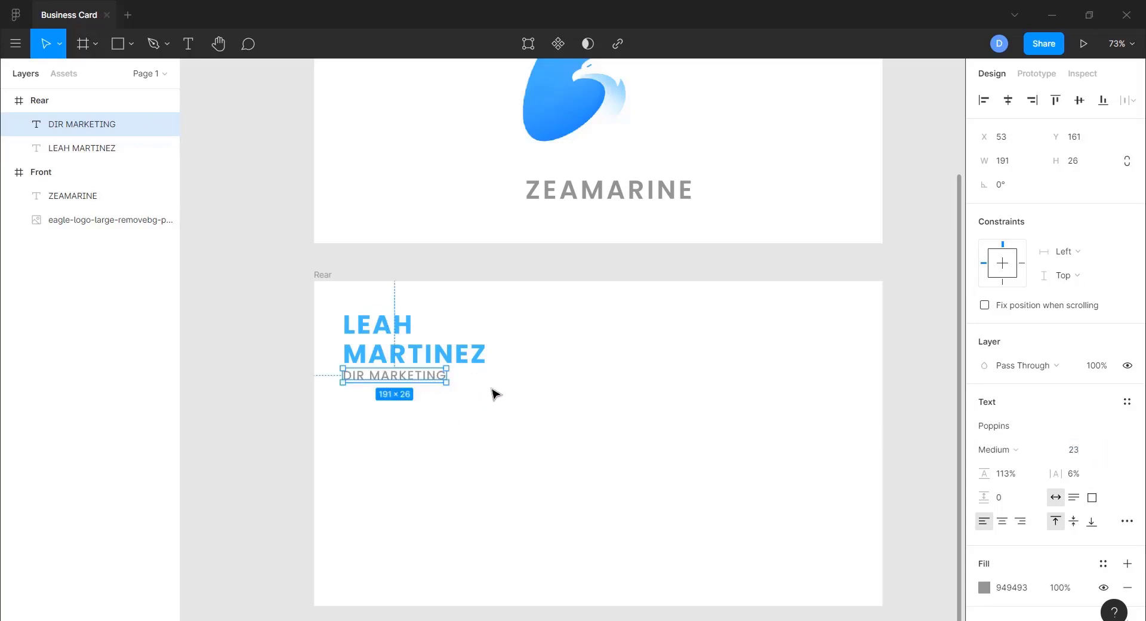
- Extend the title text to read 'DIR MARKETING, FRANCE'
{"action": "left_click", "coordinate": [450, 401]}
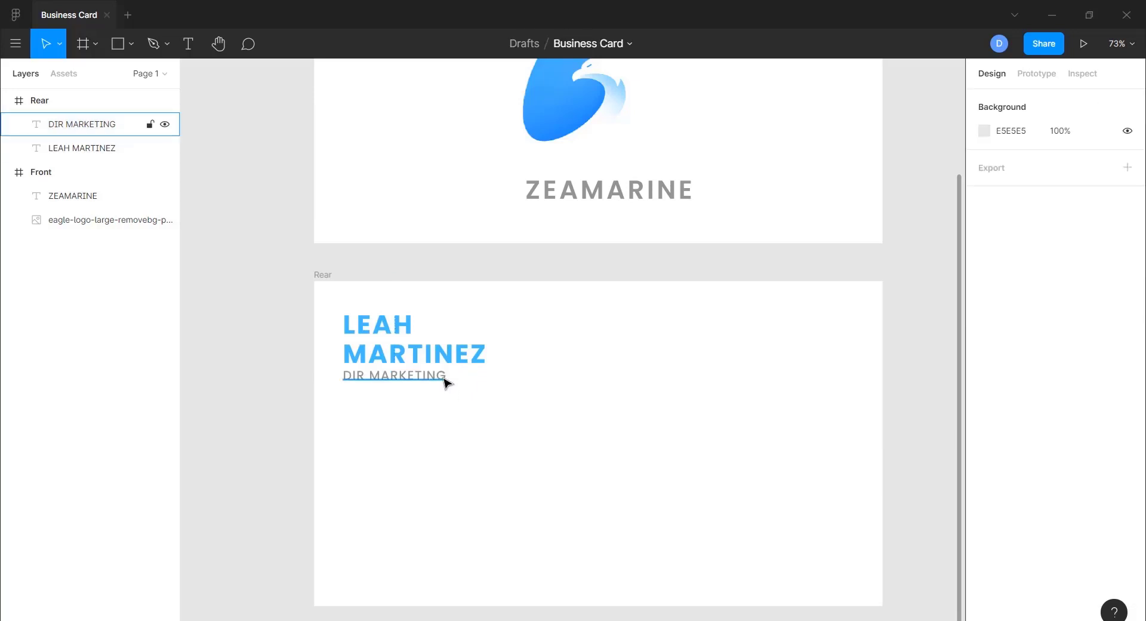
{"action": "left_click", "coordinate": [447, 382]}
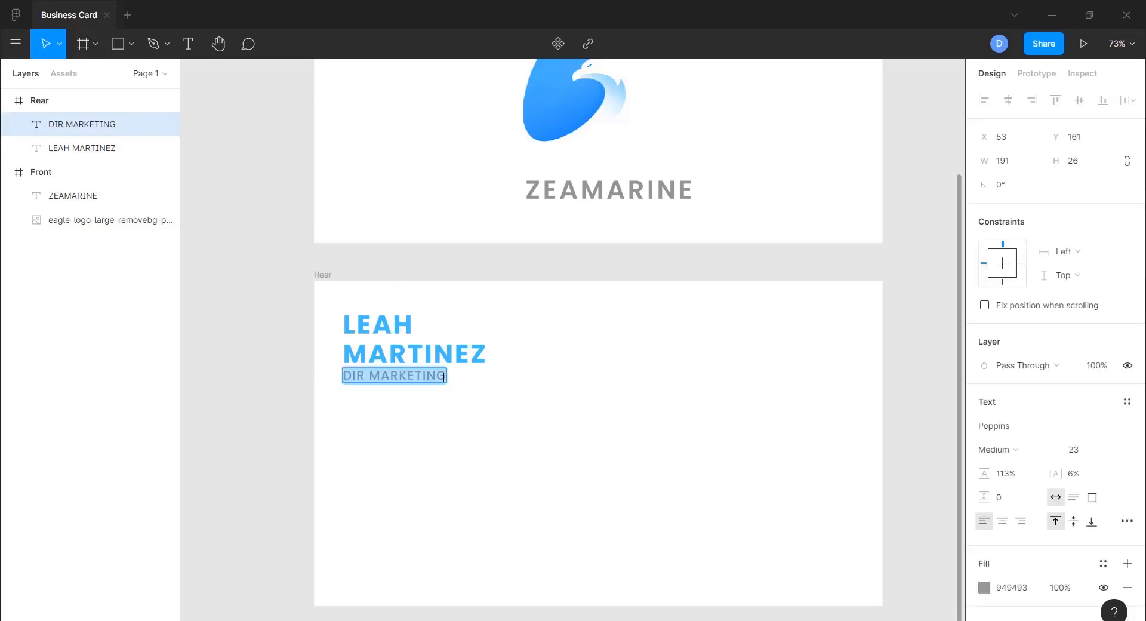
{"action": "left_click", "coordinate": [443, 377]}
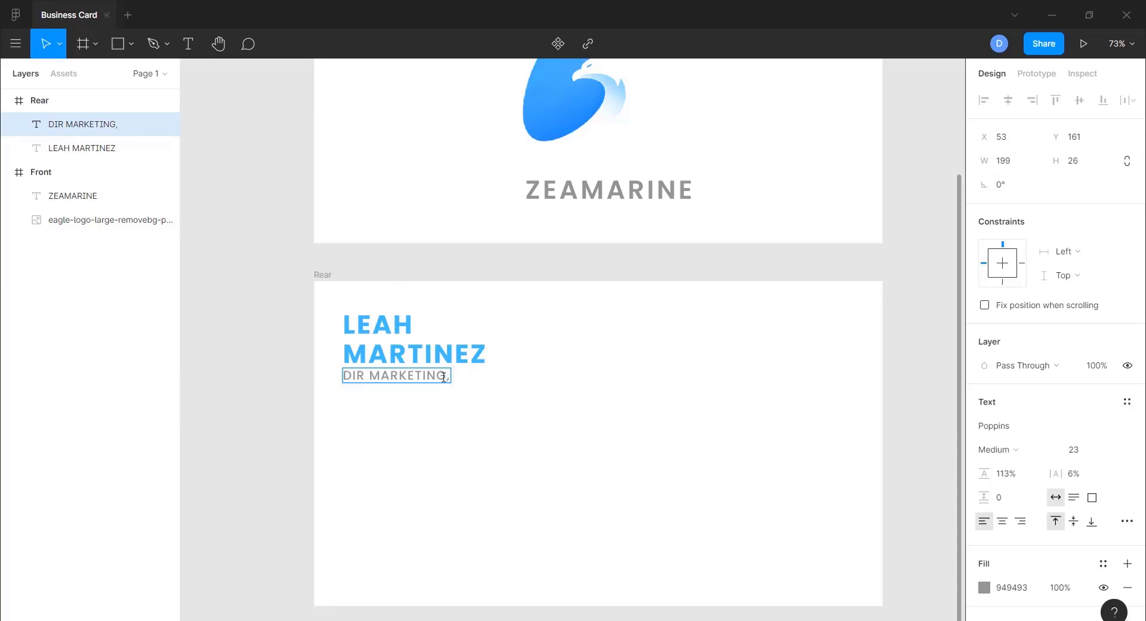
{"action": "type", "text": ", FRANCE"}
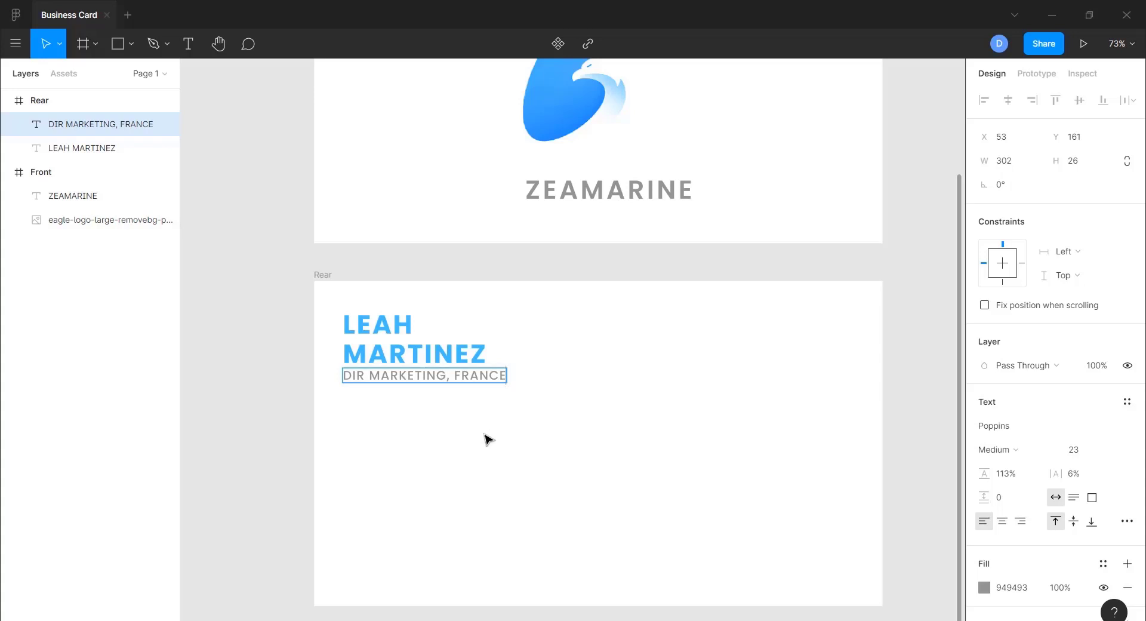
{"action": "key", "text": "Escape"}
{"action": "key", "text": "Escape"}
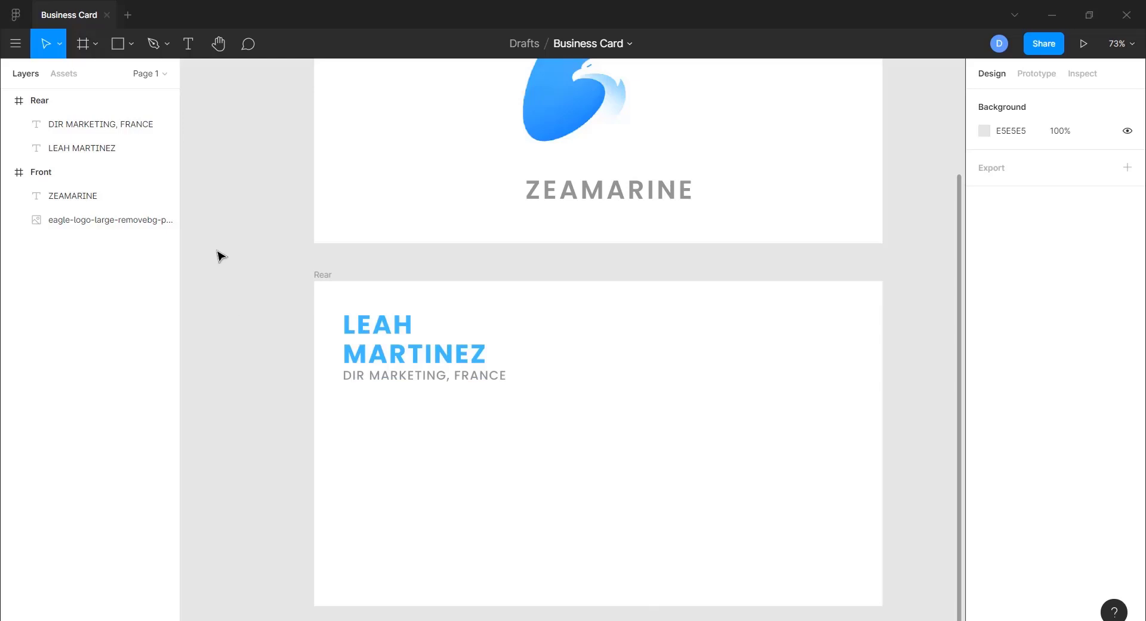
{"action": "left_click", "coordinate": [189, 44]}
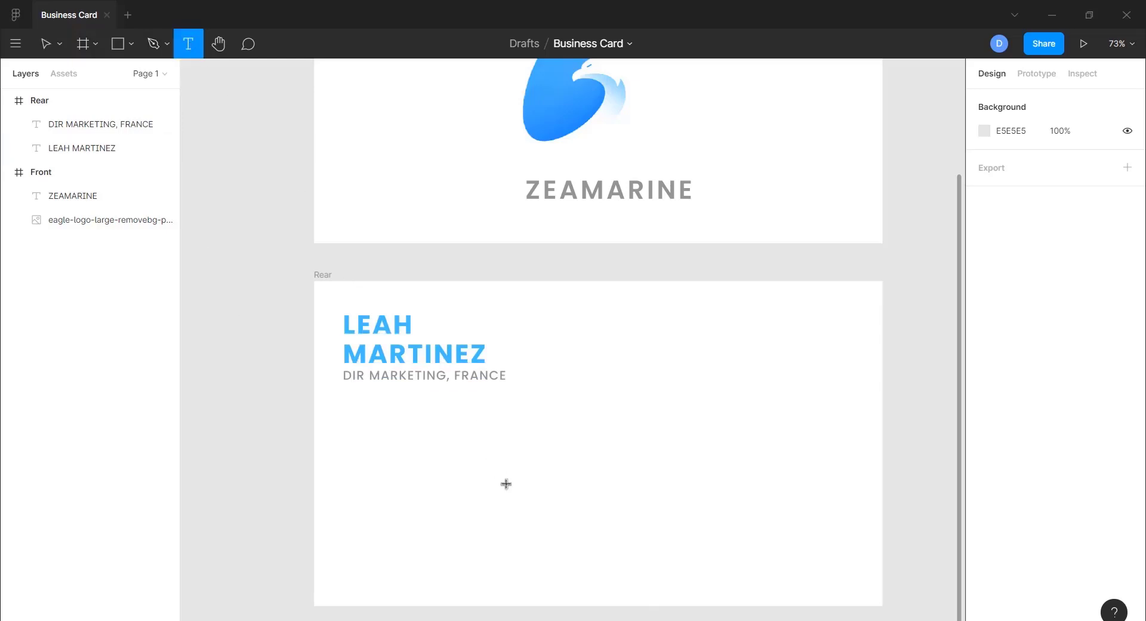
{"action": "left_click", "coordinate": [499, 457]}
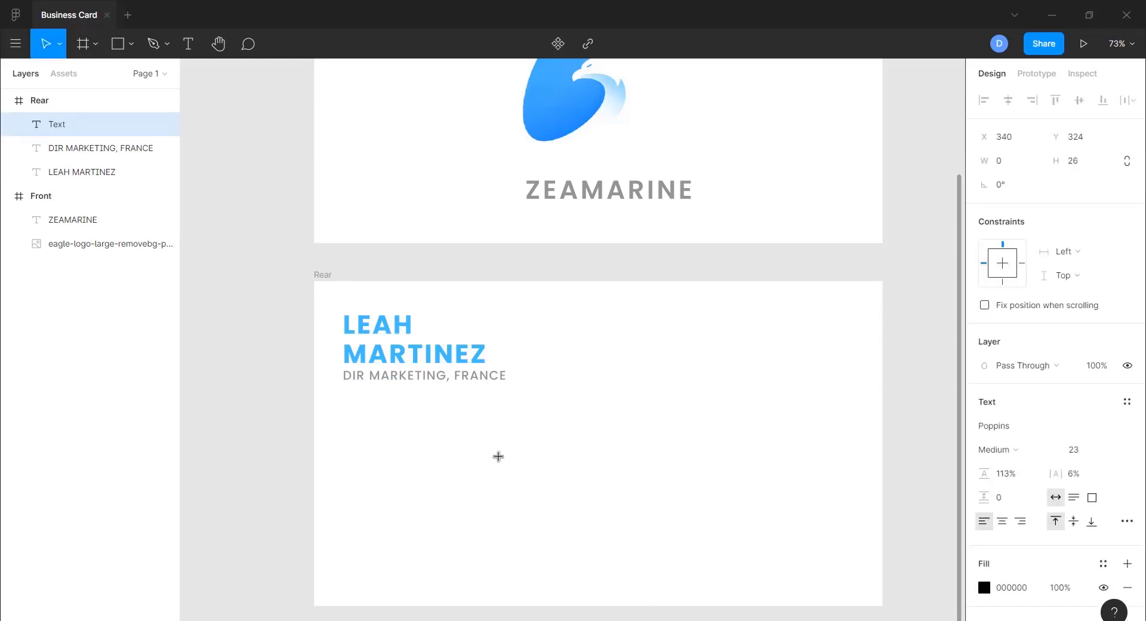
{"action": "type", "text": "Email"}
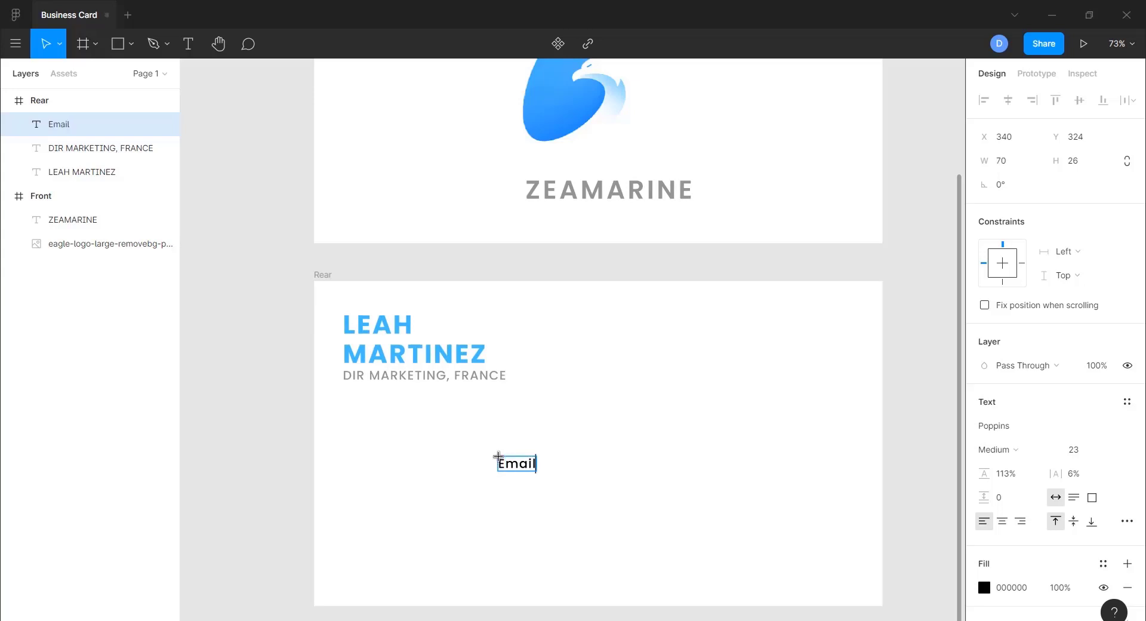
{"action": "type", "text": ":"}
{"action": "key", "text": "Escape"}
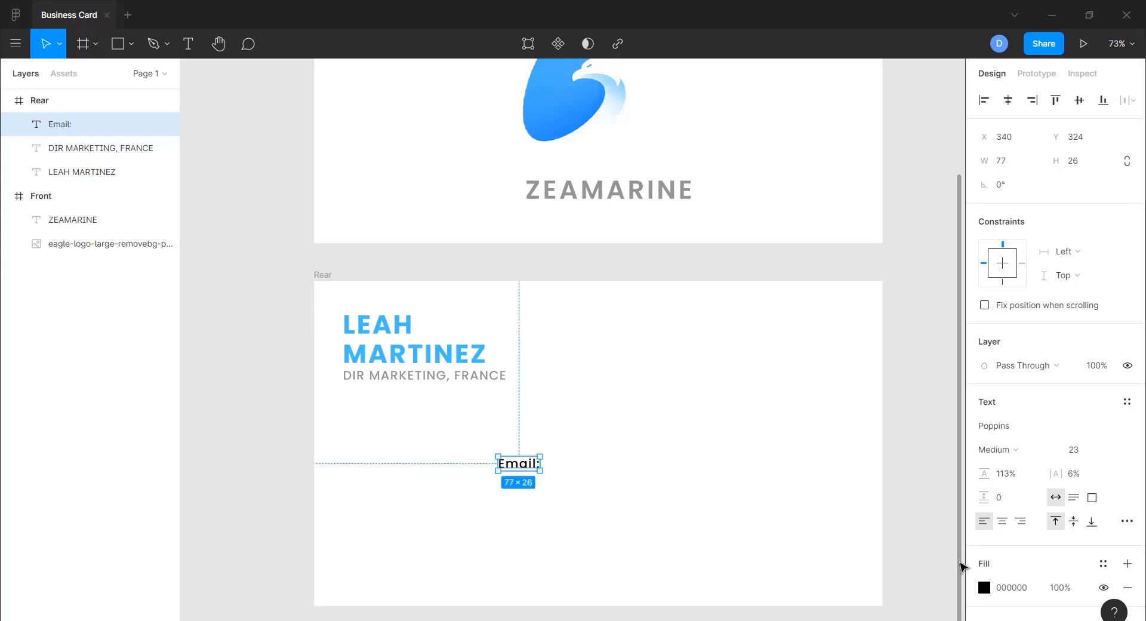
{"action": "left_click", "coordinate": [984, 588]}
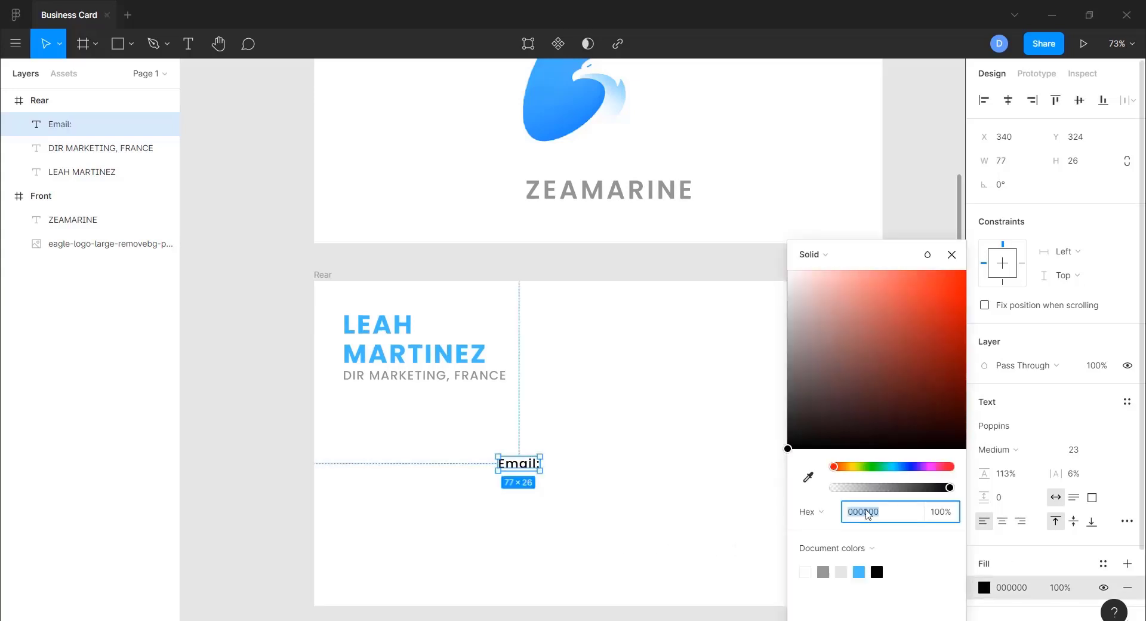
{"action": "left_click", "coordinate": [823, 571]}
{"action": "left_click", "coordinate": [951, 255]}
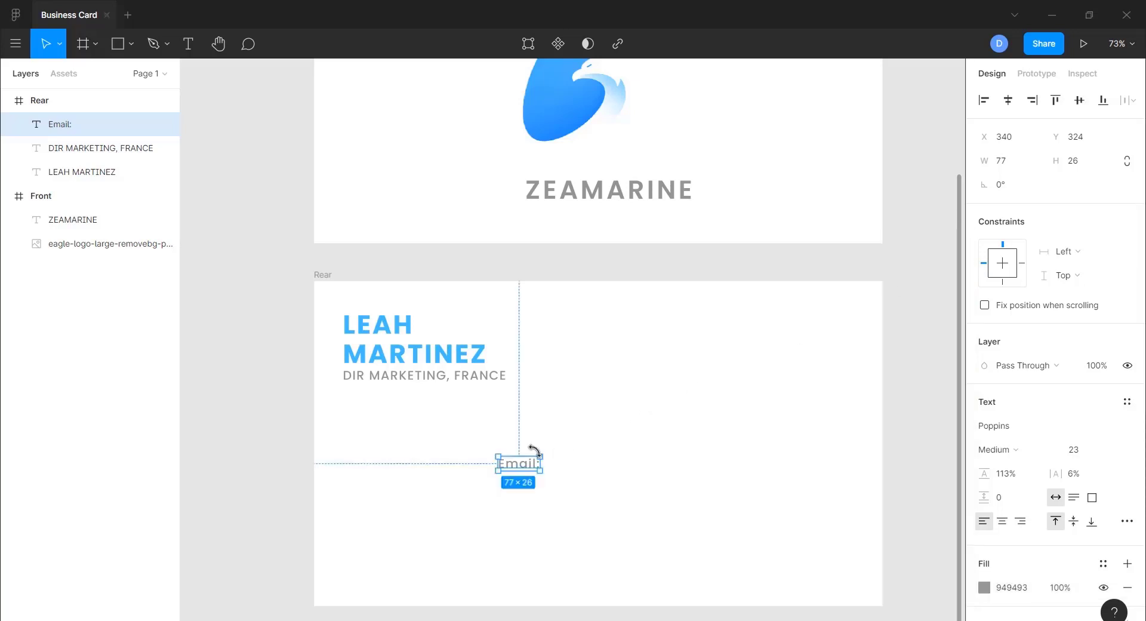
{"action": "left_click_drag", "start_coordinate": [519, 470], "coordinate": [716, 318]}
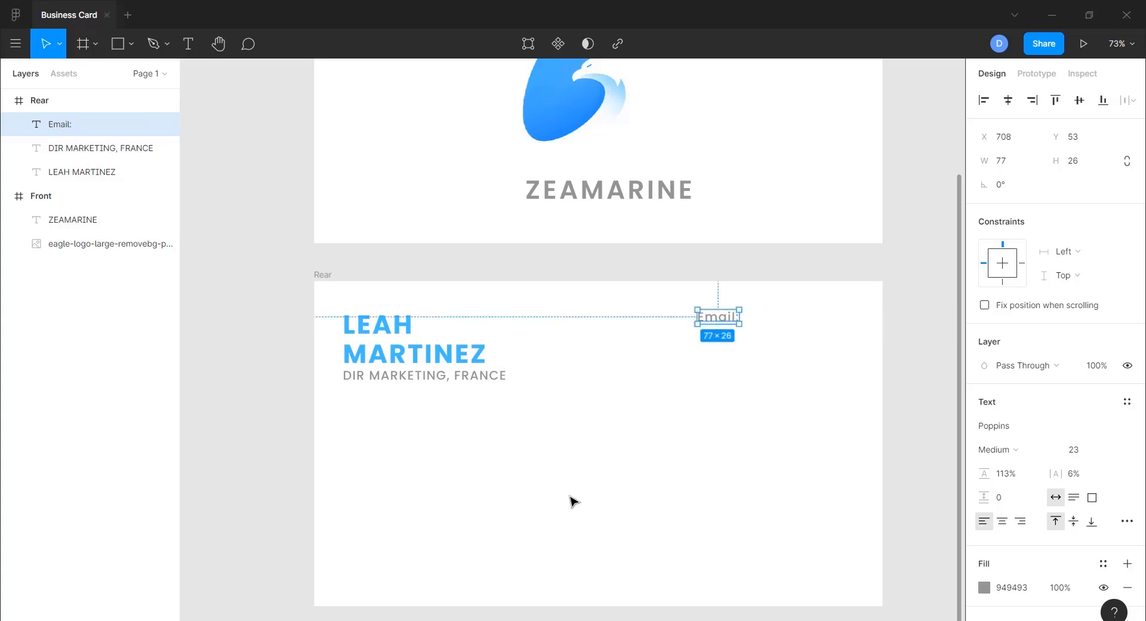
{"action": "left_click", "coordinate": [497, 508]}
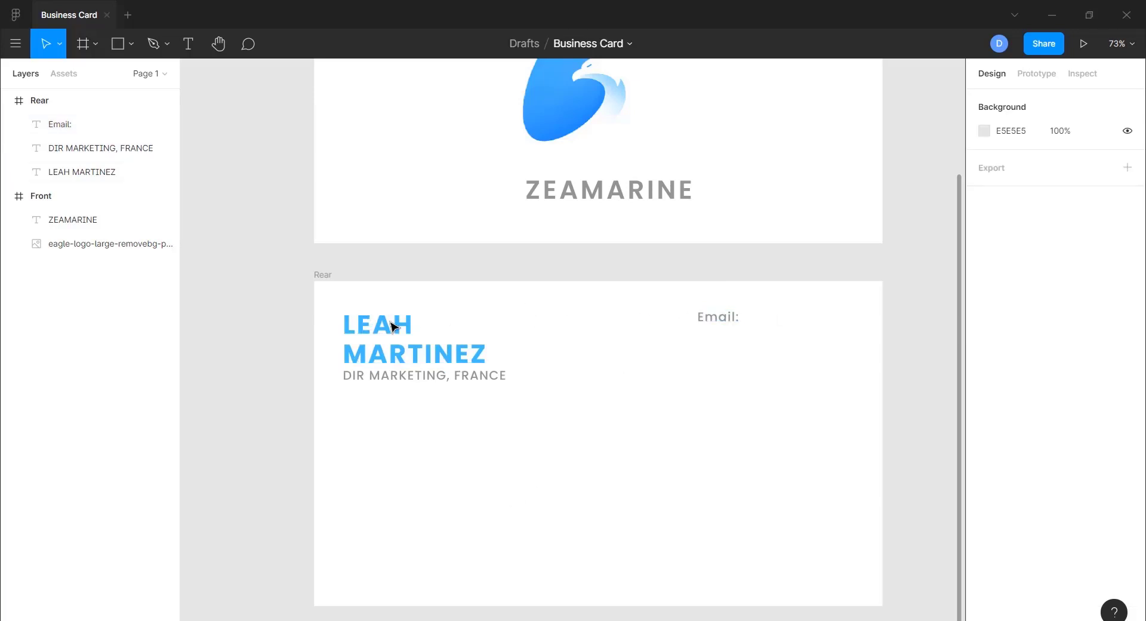
{"action": "left_click", "coordinate": [716, 320]}
{"action": "key", "text": "alt"}
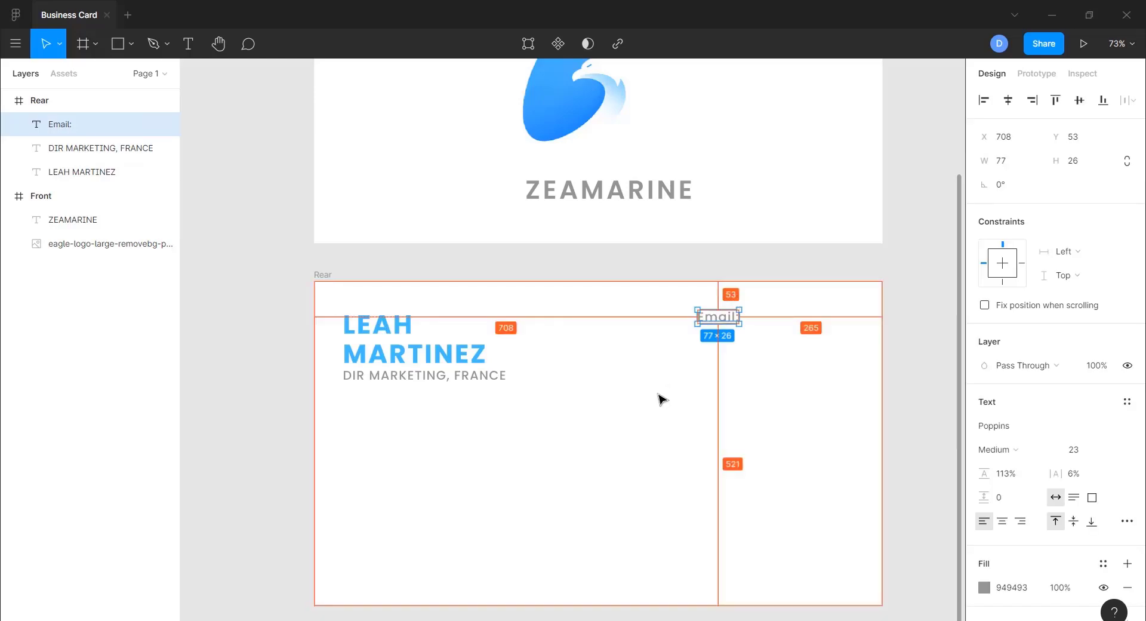
{"action": "left_click", "coordinate": [607, 443]}
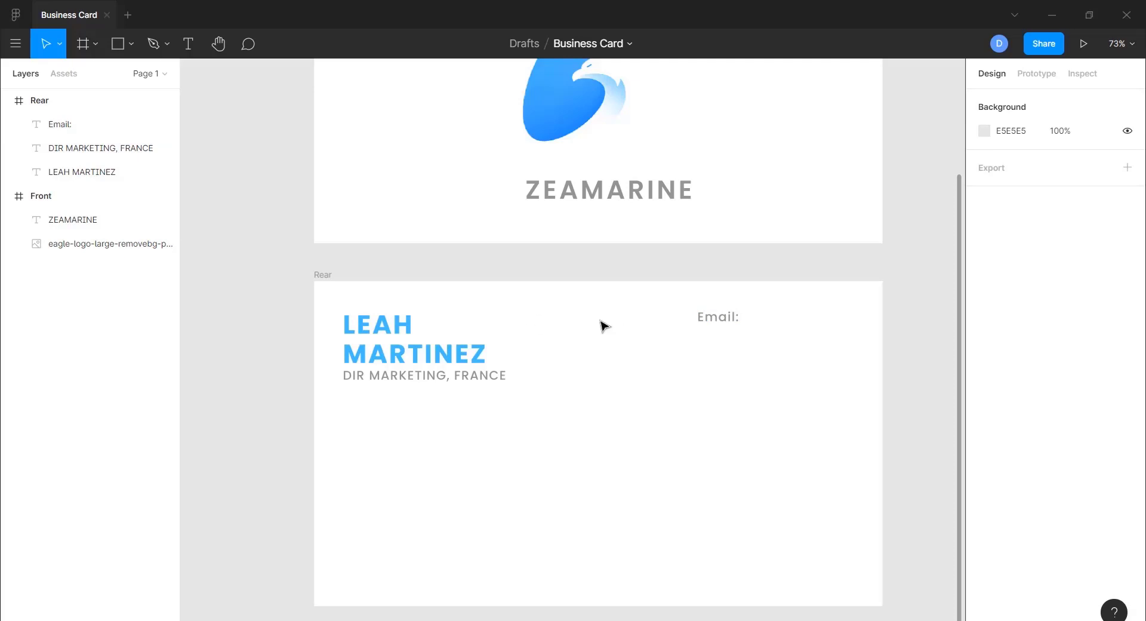
{"action": "left_click", "coordinate": [731, 320]}
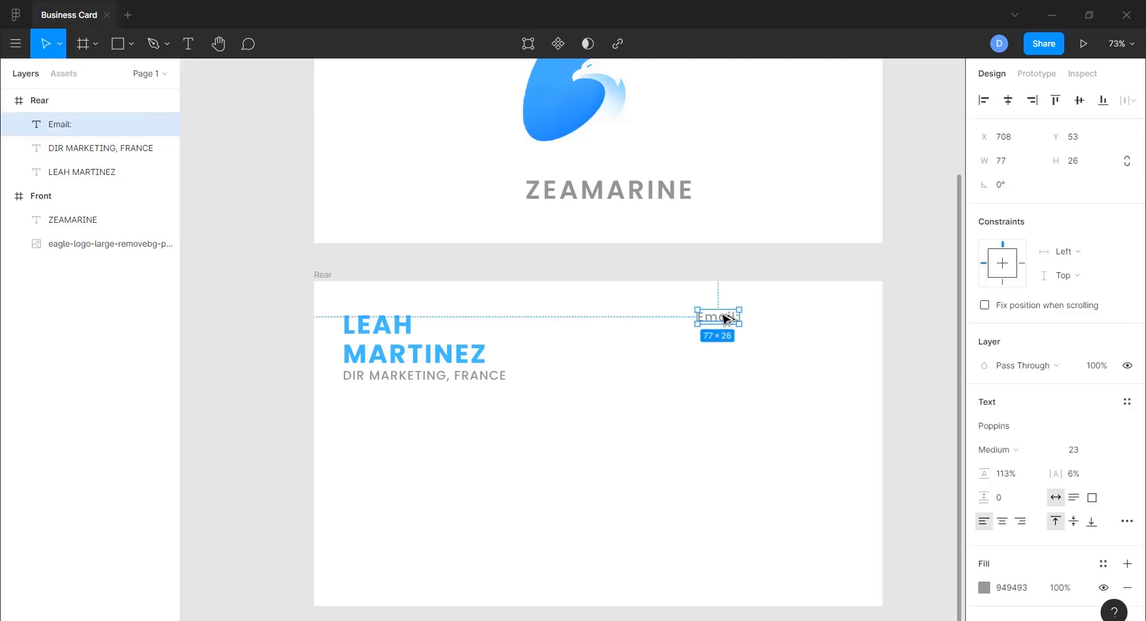
- Duplicate the Email: label below itself and replace its text with the contact's e-mail address
{"action": "left_click_drag", "start_coordinate": [726, 319], "coordinate": [719, 337]}
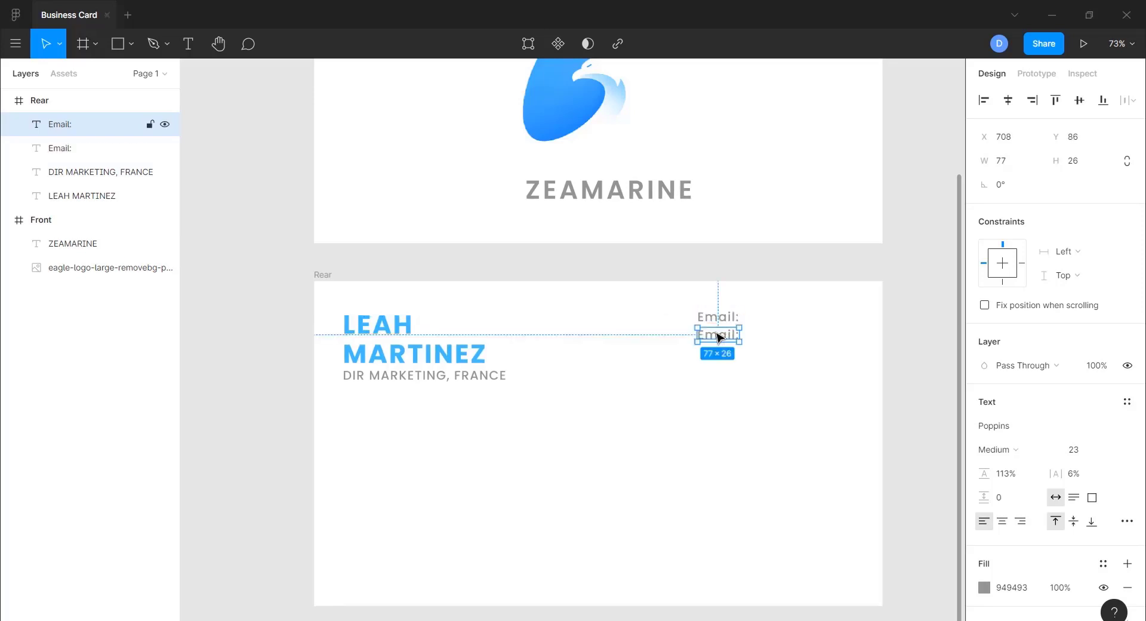
{"action": "double_click", "coordinate": [719, 336]}
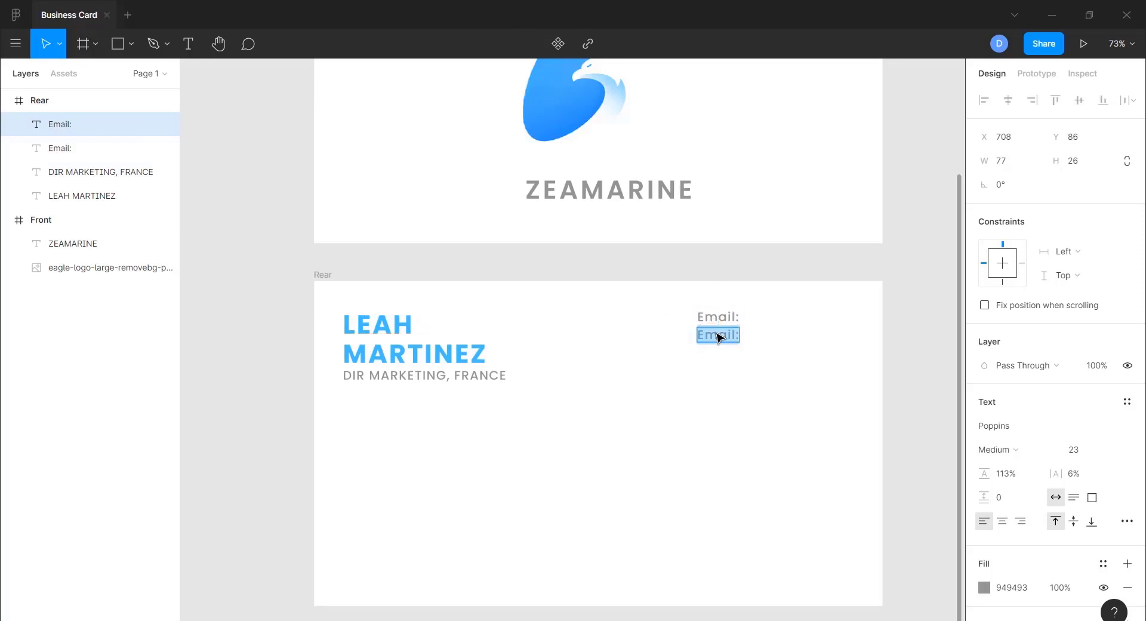
{"action": "key", "text": "BackSpace"}
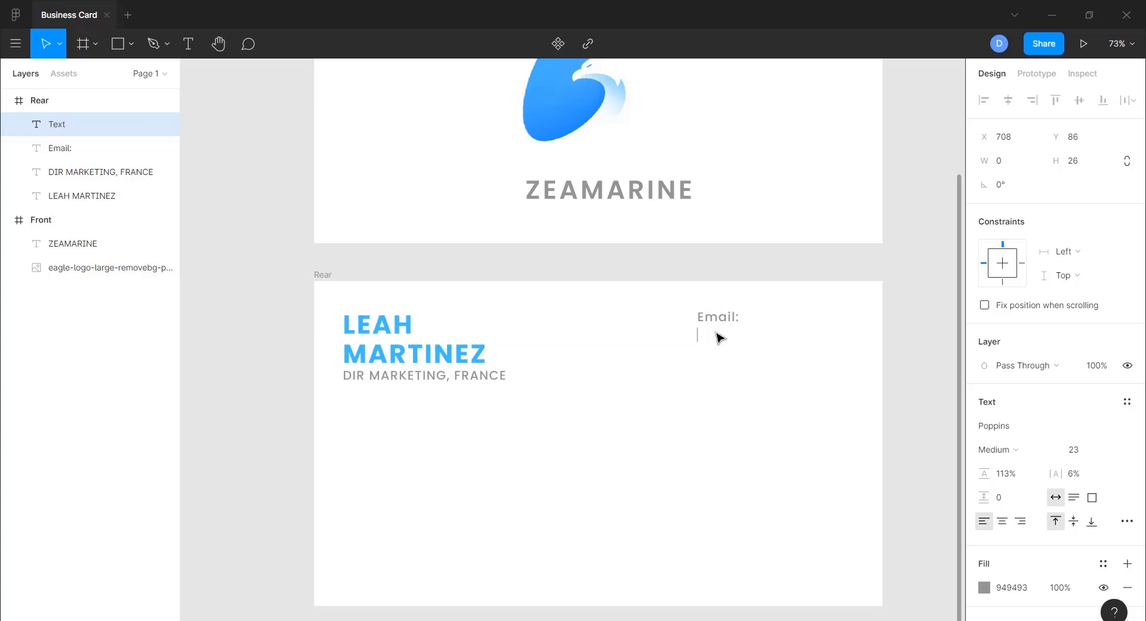
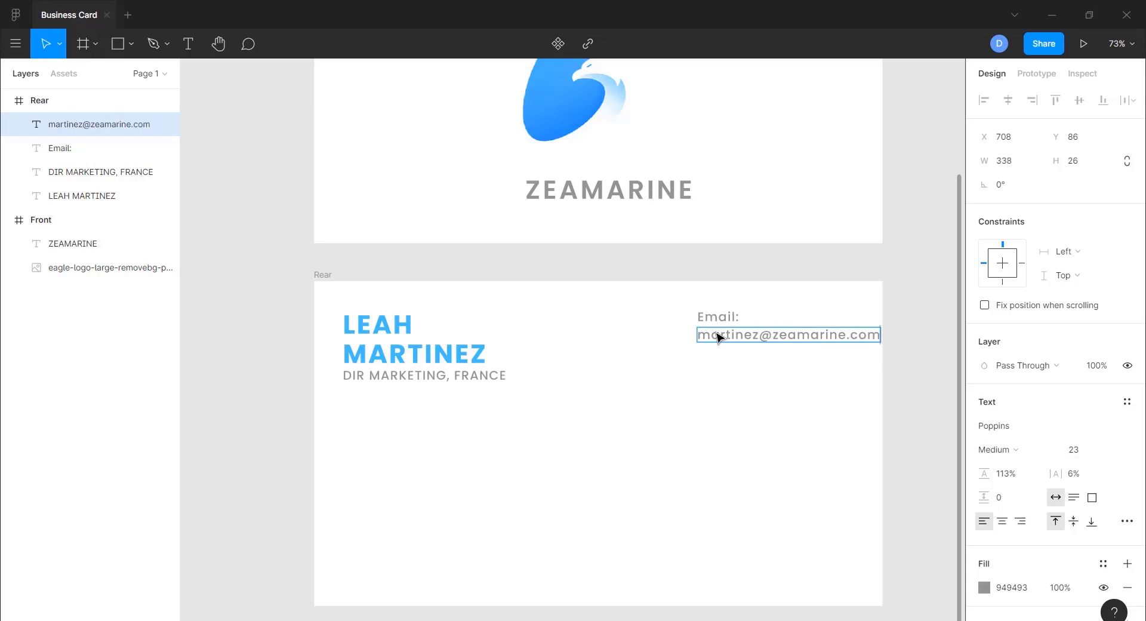
{"action": "key", "text": "Escape"}
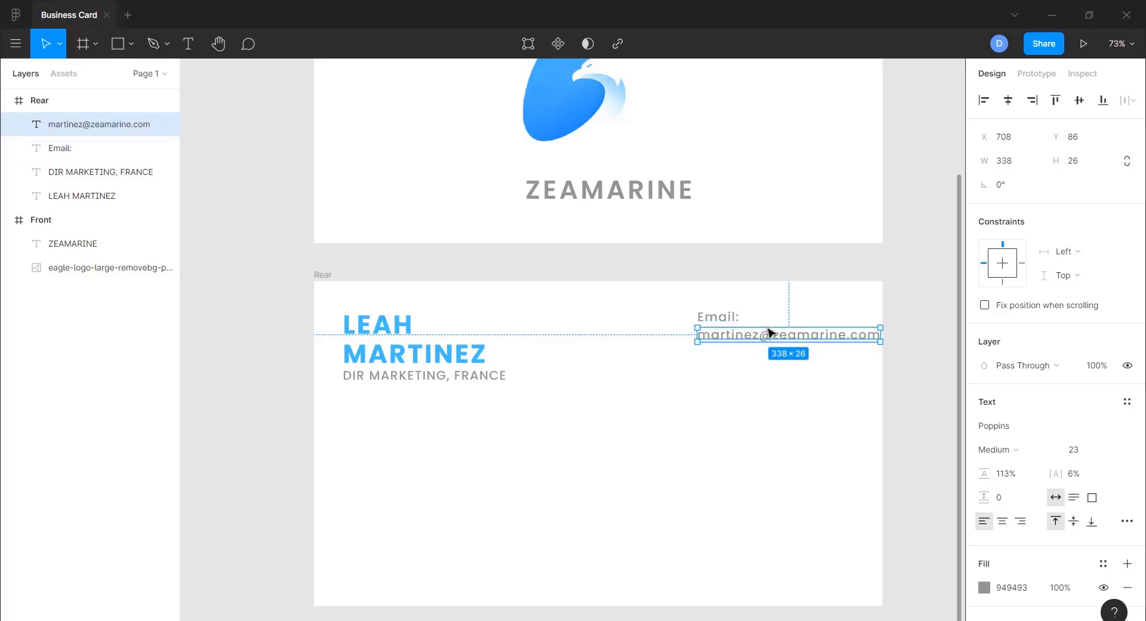
- Position the e-mail address line against the card's right margin
{"action": "left_click_drag", "start_coordinate": [772, 336], "coordinate": [729, 338]}
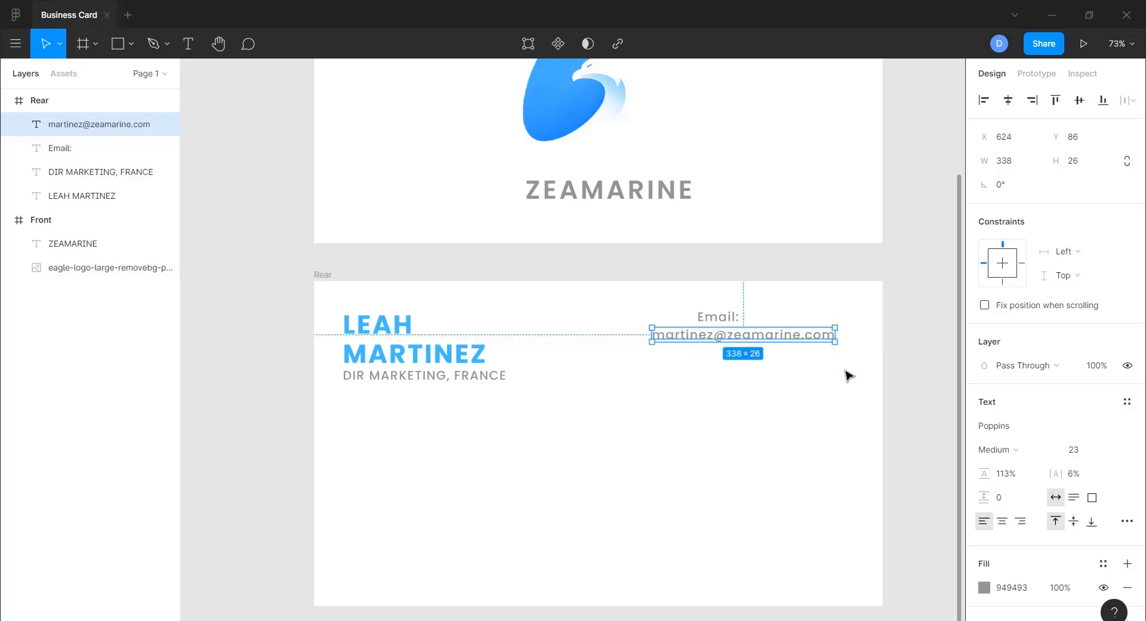
{"action": "key", "text": "alt"}
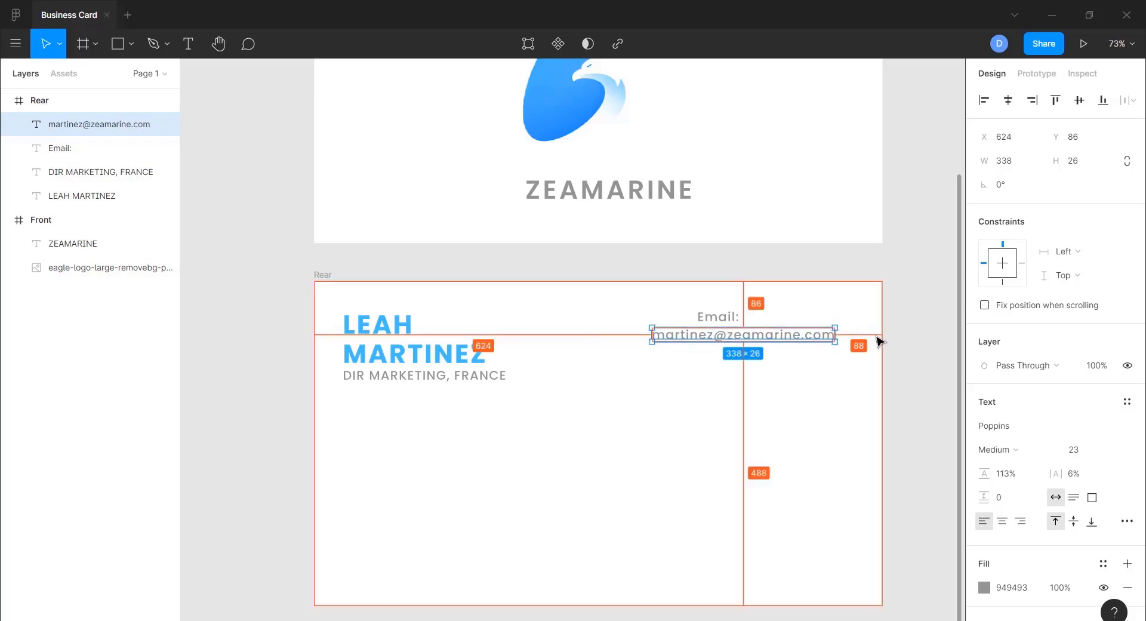
{"action": "key", "text": "Right"}
{"action": "key", "text": "Right"}
{"action": "key", "text": "Right"}
{"action": "key", "text": "Right"}
{"action": "key", "text": "Right"}
{"action": "key", "text": "Right"}
{"action": "key", "text": "Right"}
{"action": "key", "text": "Right"}
{"action": "key", "text": "Right"}
{"action": "key", "text": "Right"}
{"action": "key", "text": "Right"}
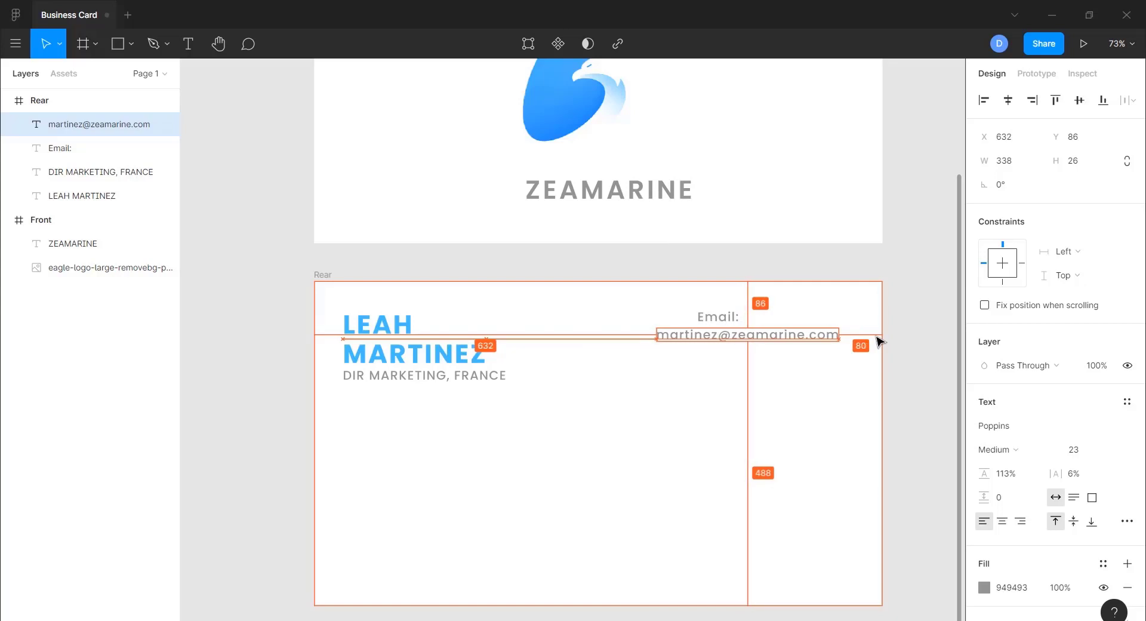
{"action": "key", "text": "Right"}
{"action": "key", "text": "Right"}
{"action": "key", "text": "Right"}
{"action": "key", "text": "Right"}
{"action": "key", "text": "Right"}
{"action": "key", "text": "Right"}
{"action": "key", "text": "Right"}
{"action": "key", "text": "Right"}
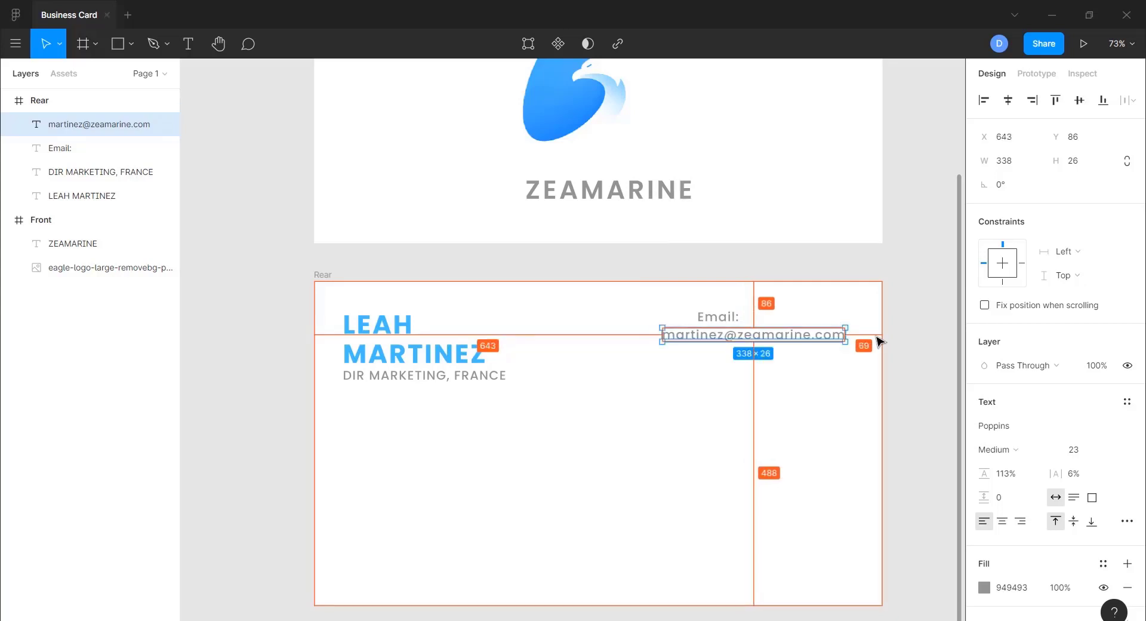
{"action": "key", "text": "Right"}
{"action": "key", "text": "Right"}
{"action": "key", "text": "Right"}
{"action": "key", "text": "Right"}
{"action": "key", "text": "Right"}
{"action": "key", "text": "Right"}
{"action": "key", "text": "Right"}
{"action": "key", "text": "Right"}
{"action": "key", "text": "Right"}
{"action": "key", "text": "Right"}
{"action": "key", "text": "Right"}
{"action": "key", "text": "Right"}
{"action": "key", "text": "Right"}
{"action": "key", "text": "Right"}
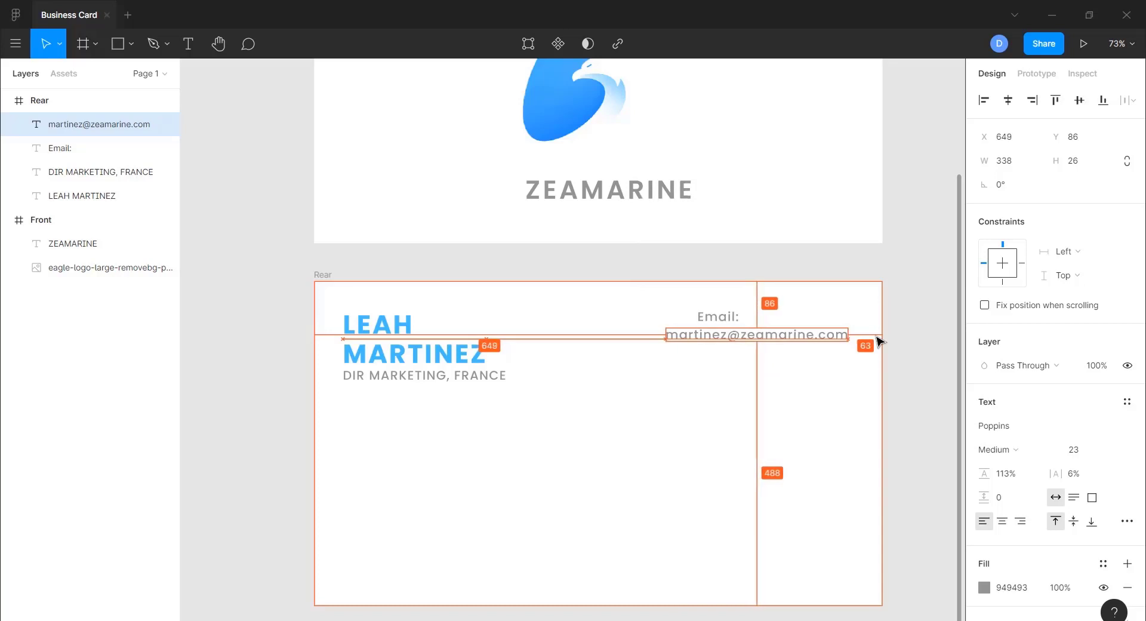
{"action": "key", "text": "Right"}
{"action": "key", "text": "Right"}
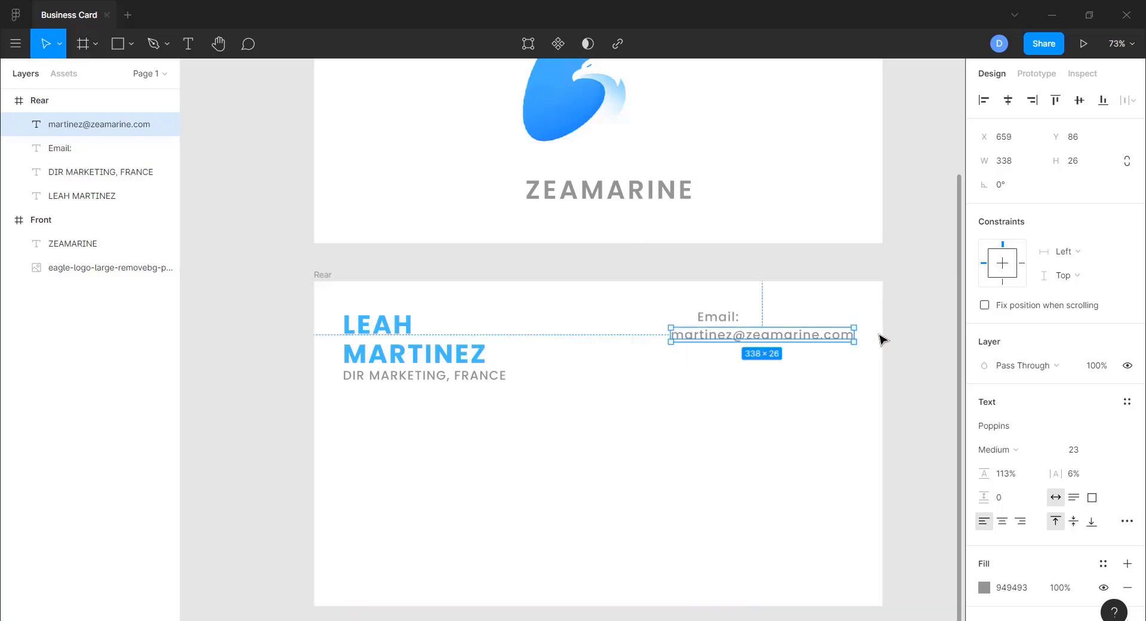
- Move the Email: label left and down to align with the address line
{"action": "left_click", "coordinate": [716, 321]}
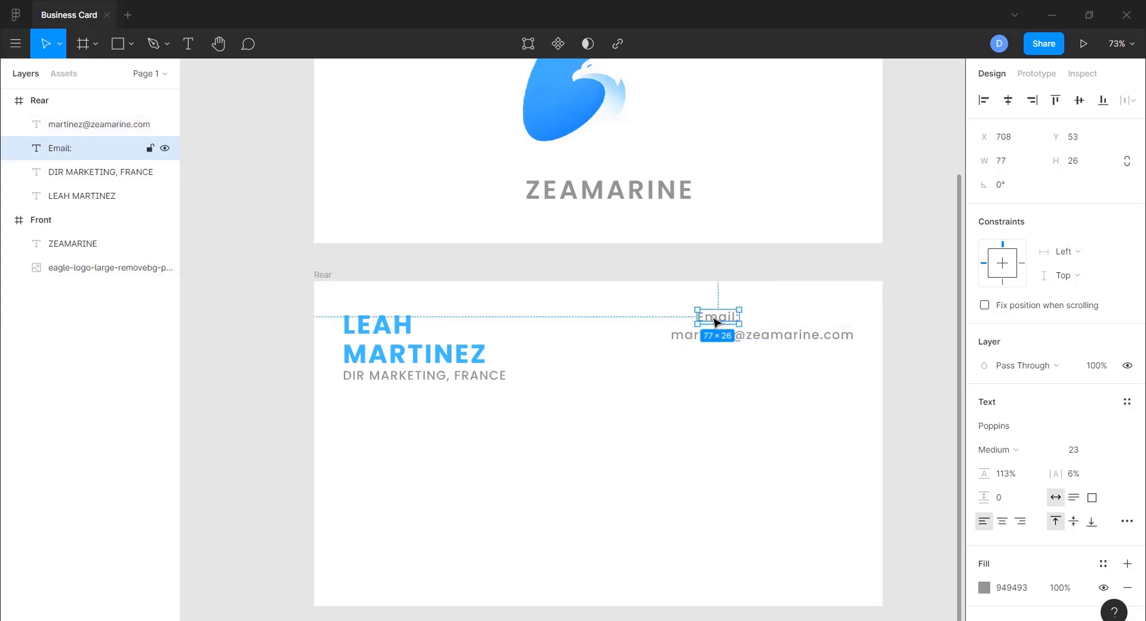
{"action": "left_click_drag", "start_coordinate": [722, 323], "coordinate": [697, 326]}
{"action": "left_click", "coordinate": [696, 397]}
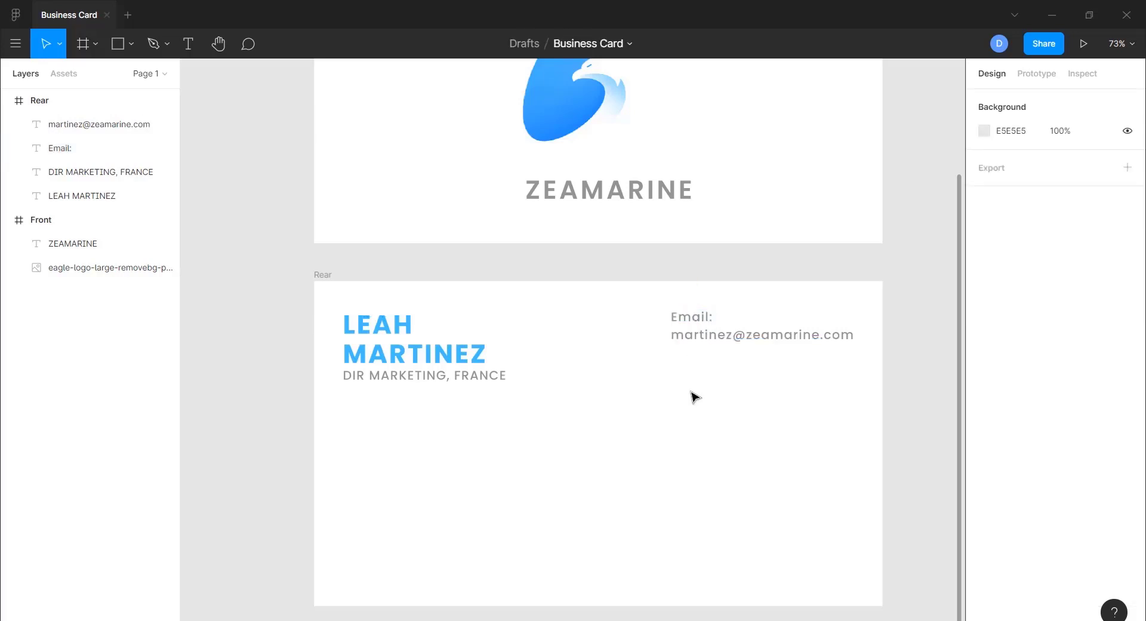
{"action": "left_click", "coordinate": [689, 322]}
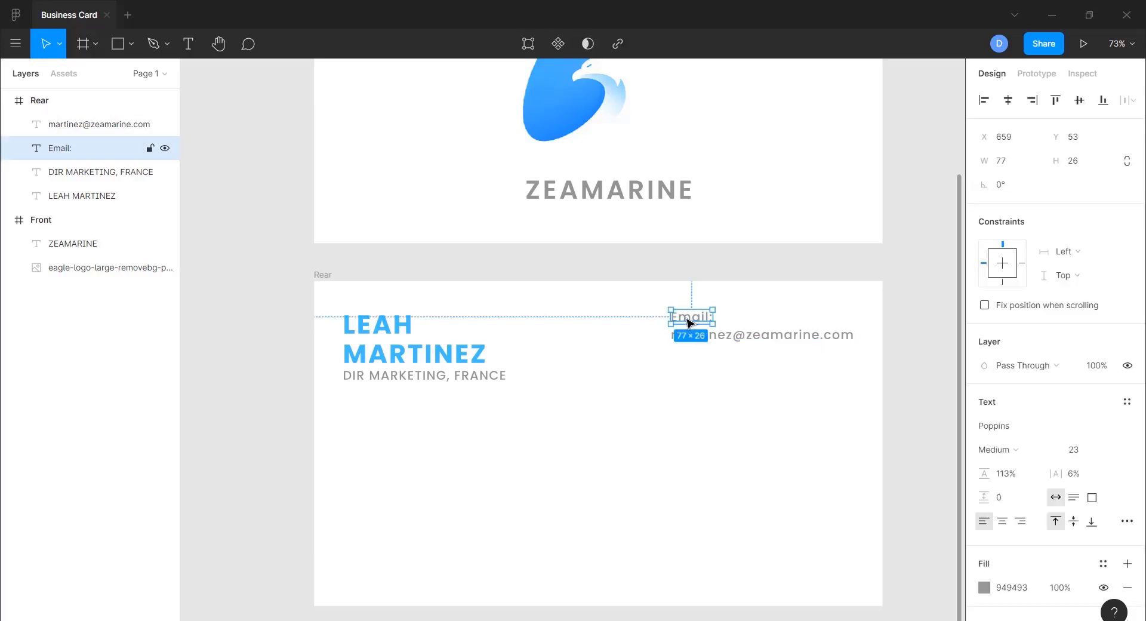
{"action": "left_click_drag", "start_coordinate": [688, 322], "coordinate": [688, 320]}
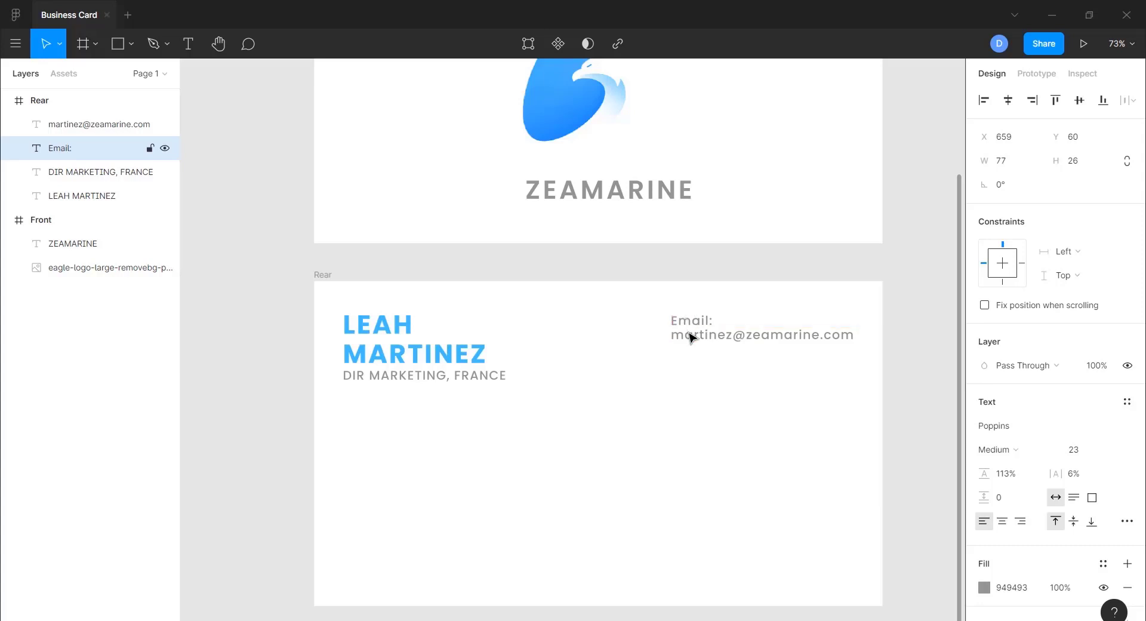
{"action": "left_click", "coordinate": [634, 414]}
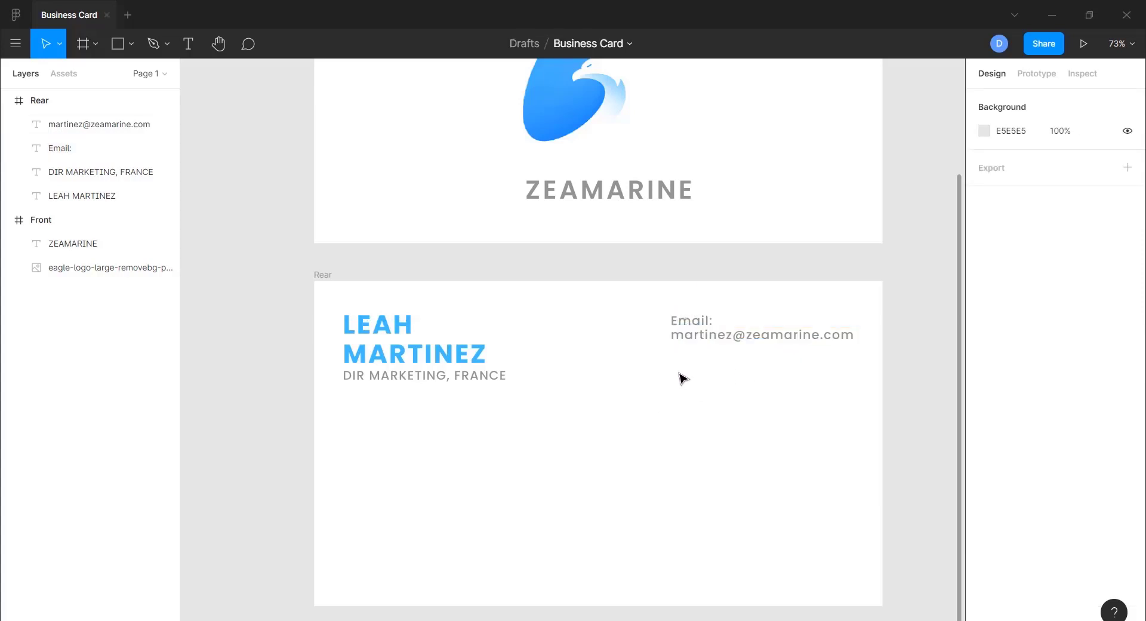
{"action": "left_click", "coordinate": [688, 323]}
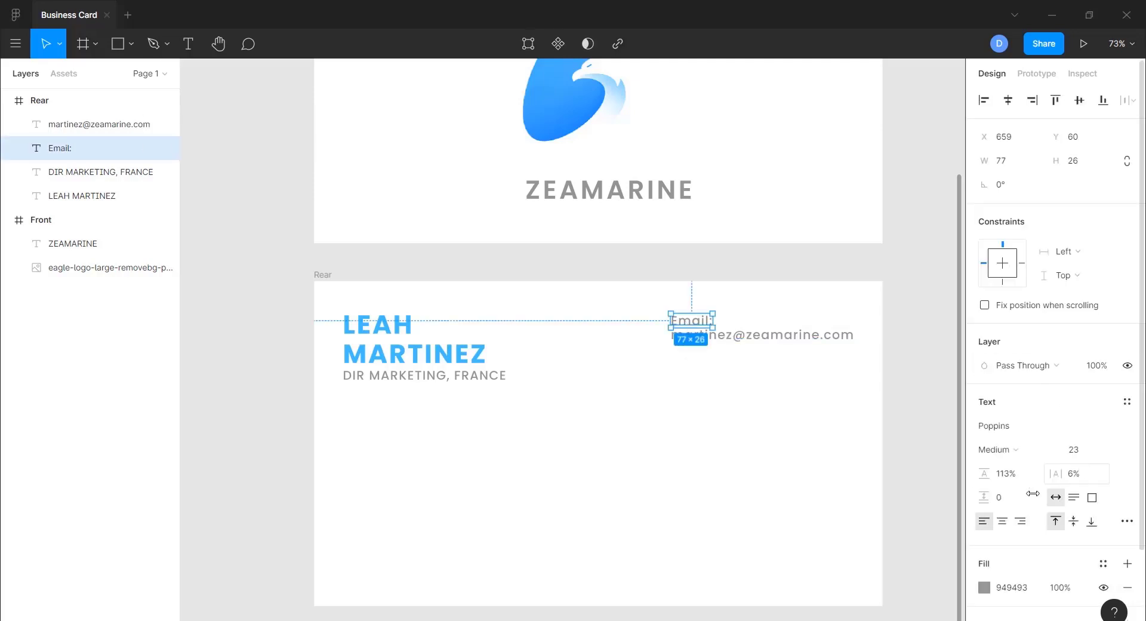
- Change the Email: label's fill to darker grey 595959
{"action": "left_click", "coordinate": [983, 588]}
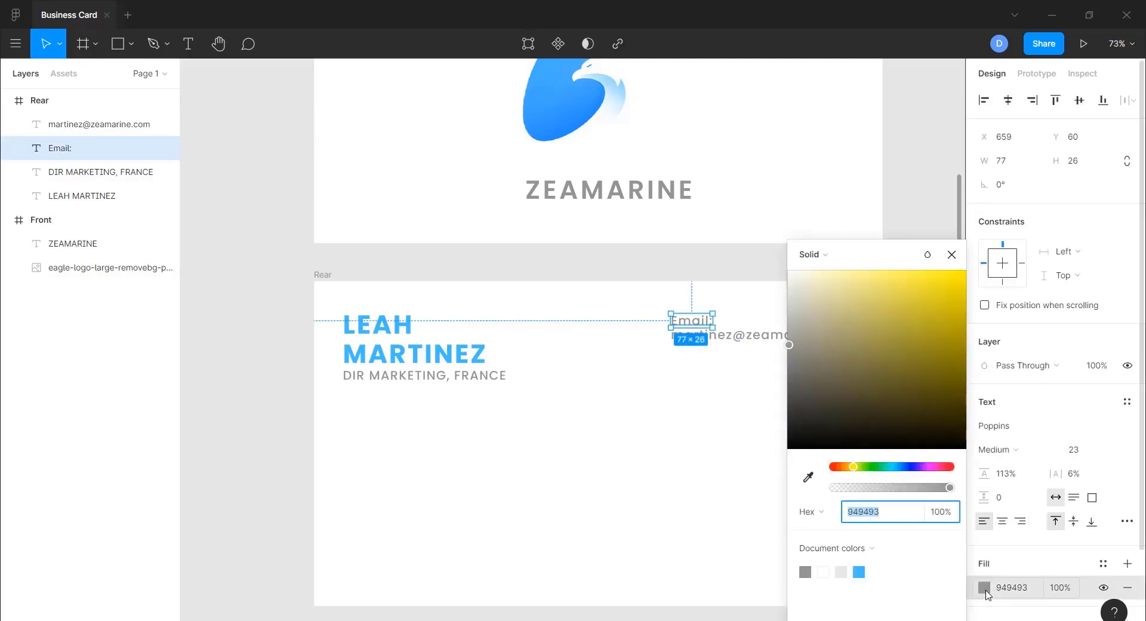
{"action": "left_click", "coordinate": [788, 338]}
{"action": "left_click_drag", "start_coordinate": [790, 343], "coordinate": [790, 391]}
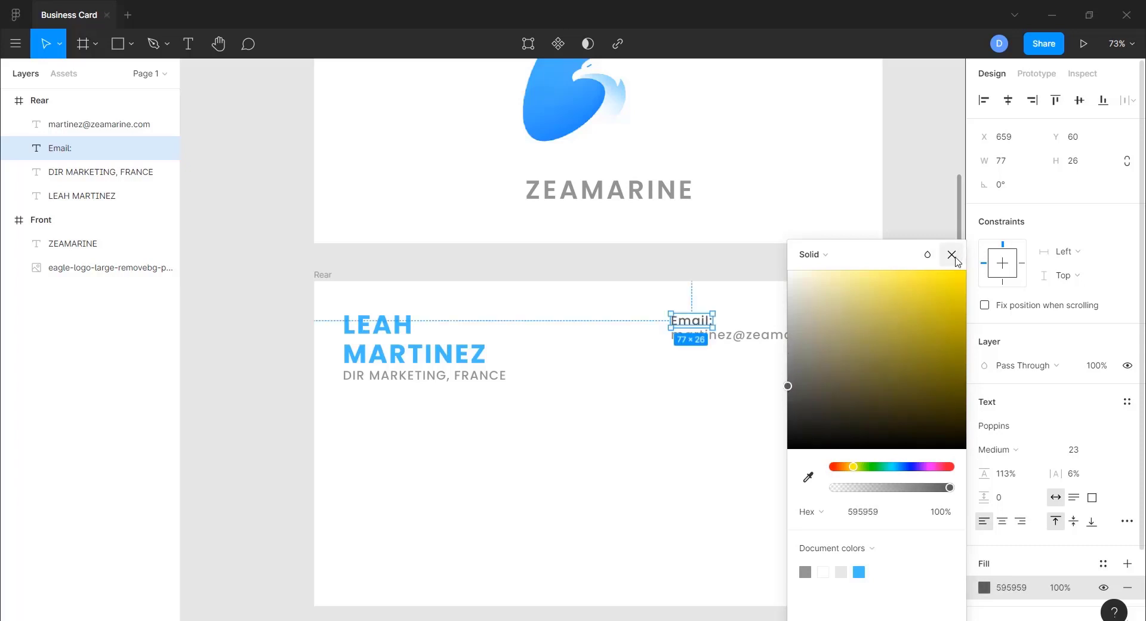
{"action": "left_click", "coordinate": [951, 254]}
- Set the Email: label to SemiBold, then select it together with the address line
{"action": "left_click", "coordinate": [1018, 454]}
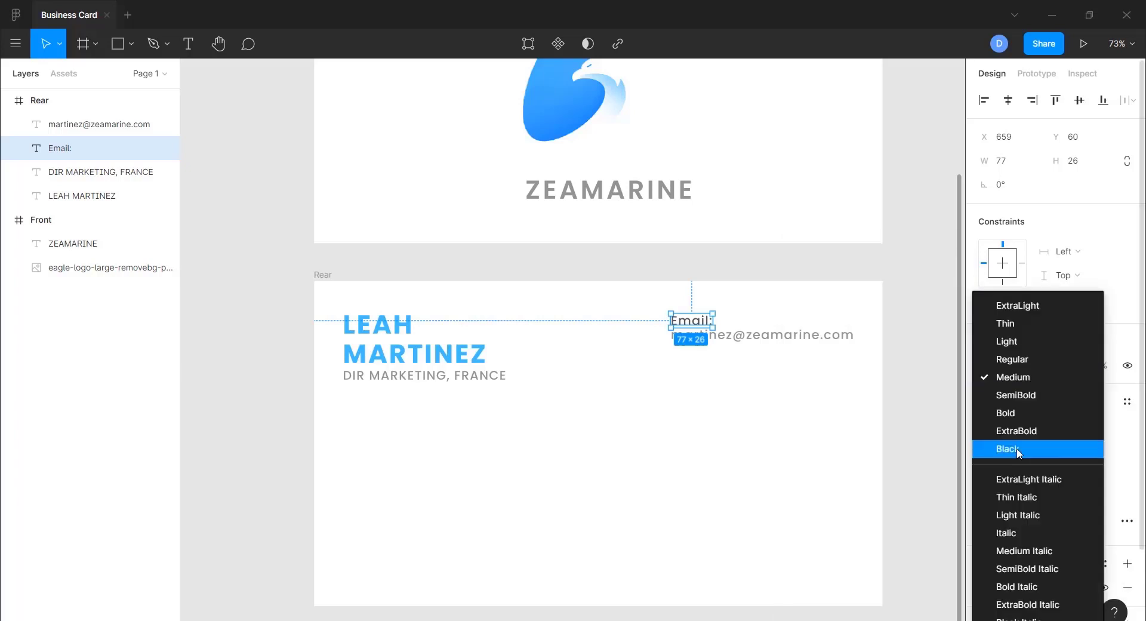
{"action": "left_click", "coordinate": [1011, 396]}
{"action": "left_click", "coordinate": [690, 465]}
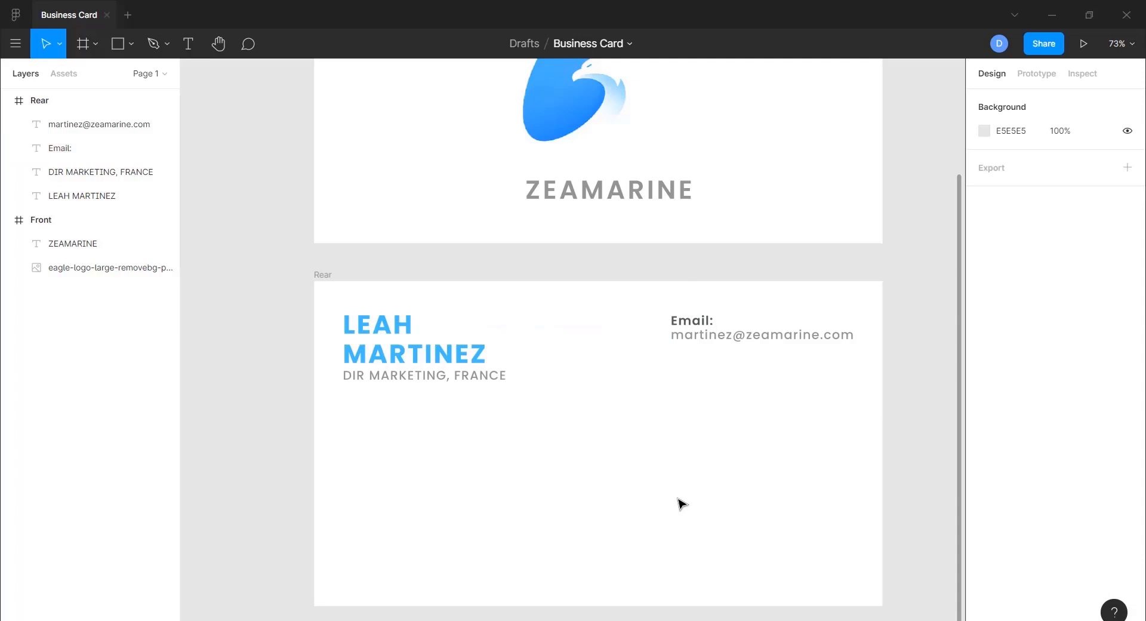
{"action": "left_click", "coordinate": [687, 322]}
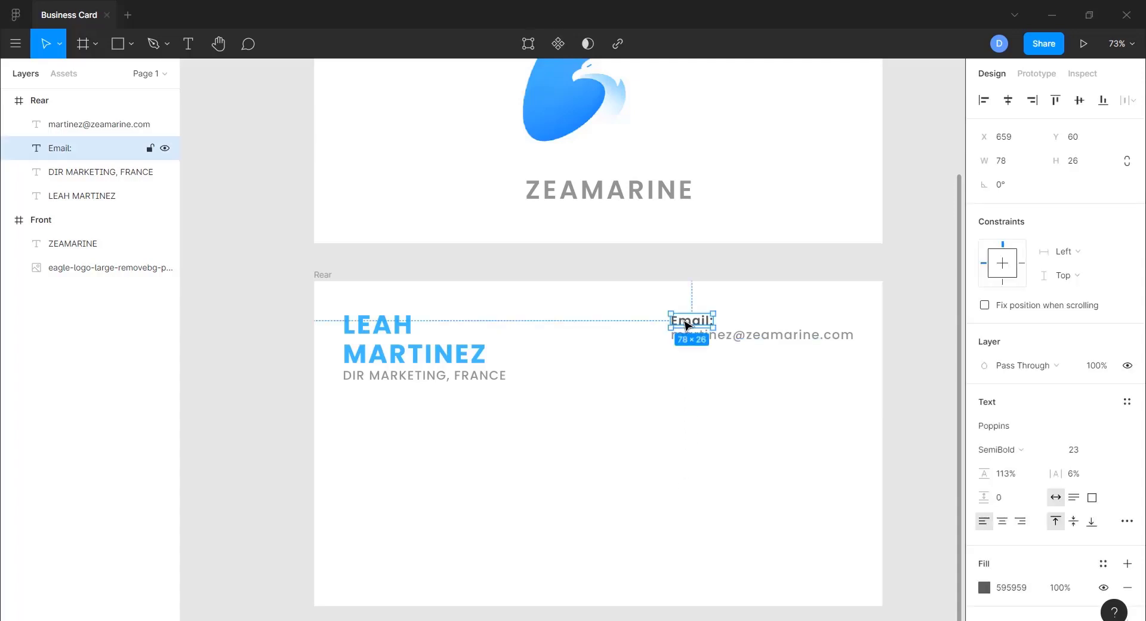
{"action": "left_click", "coordinate": [729, 340], "text": "shift"}
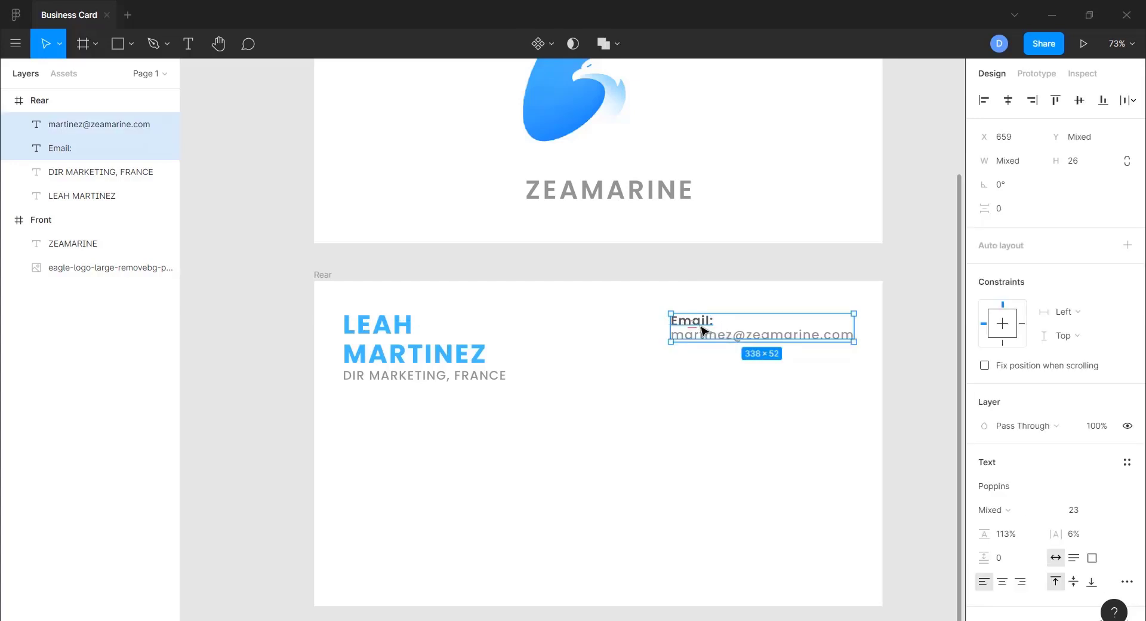
{"action": "left_click_drag", "start_coordinate": [695, 328], "coordinate": [696, 397]}
{"action": "key", "text": "ctrl+d"}
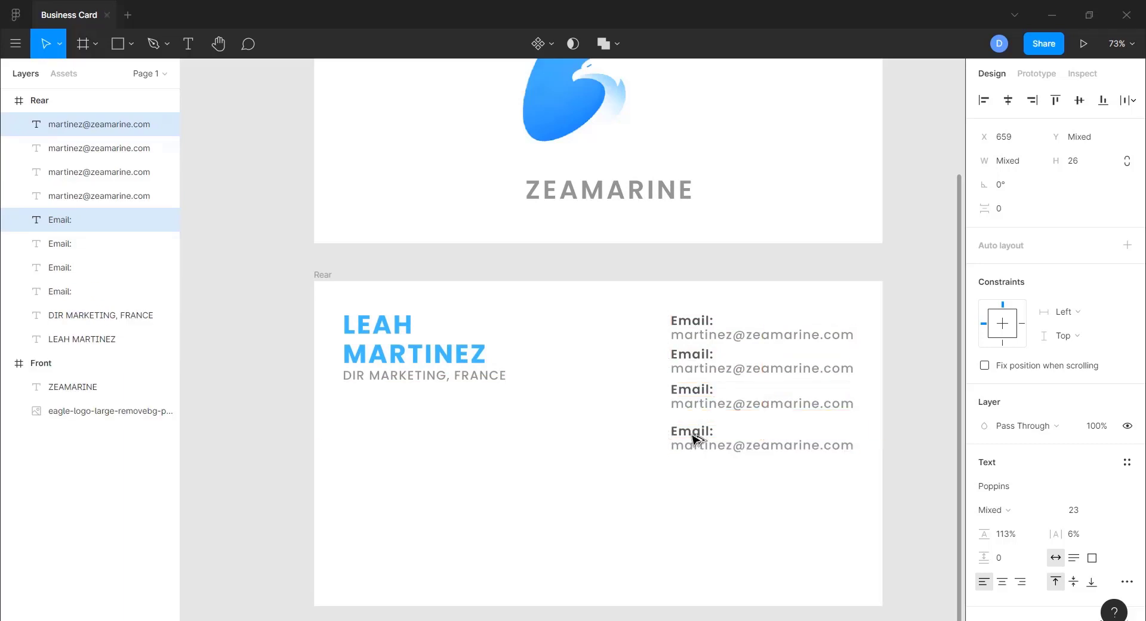
{"action": "double_click", "coordinate": [695, 354]}
{"action": "type", "text": "Office:"}
{"action": "double_click", "coordinate": [825, 370]}
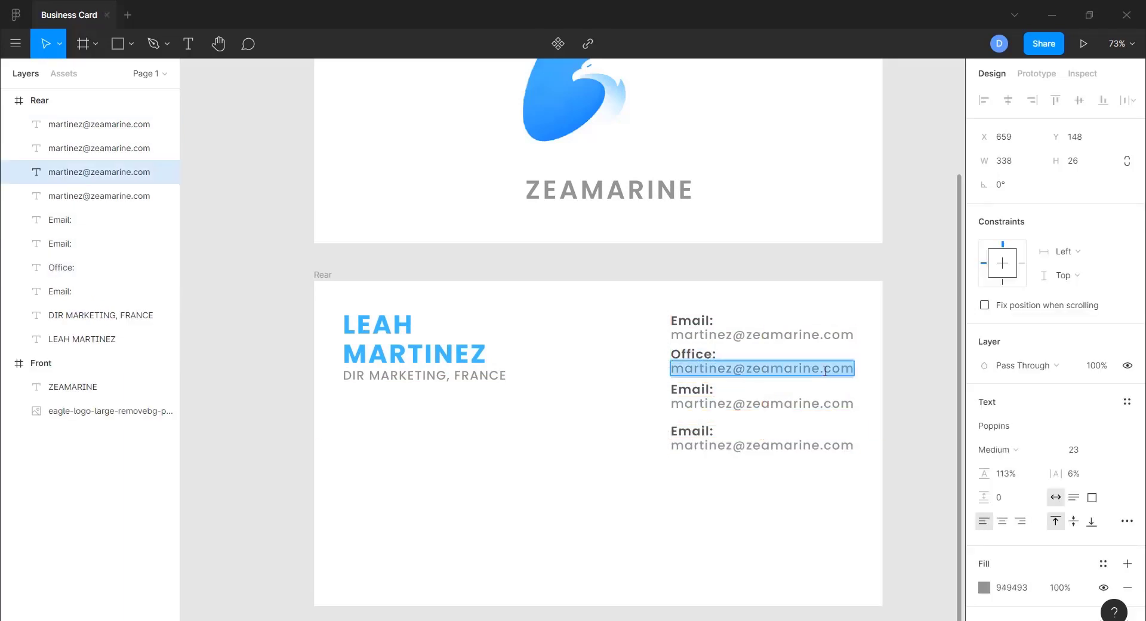
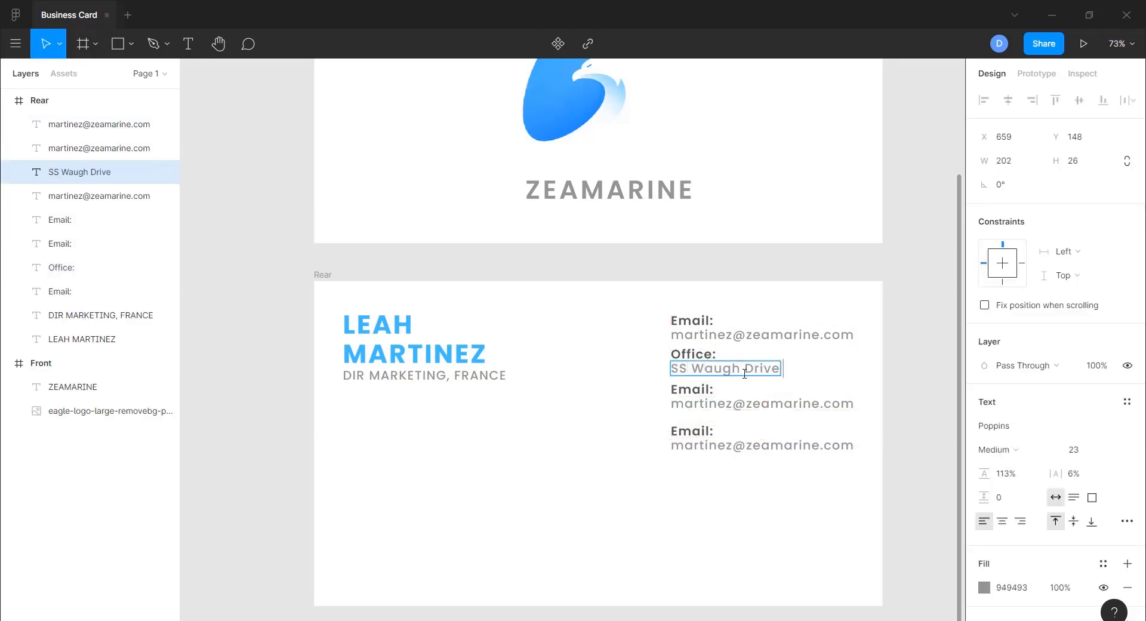
{"action": "key", "text": "Return"}
{"action": "key", "text": "Escape"}
- Remove the leftover duplicate Email: label and email text from the stack
{"action": "left_click", "coordinate": [710, 394], "text": "shift"}
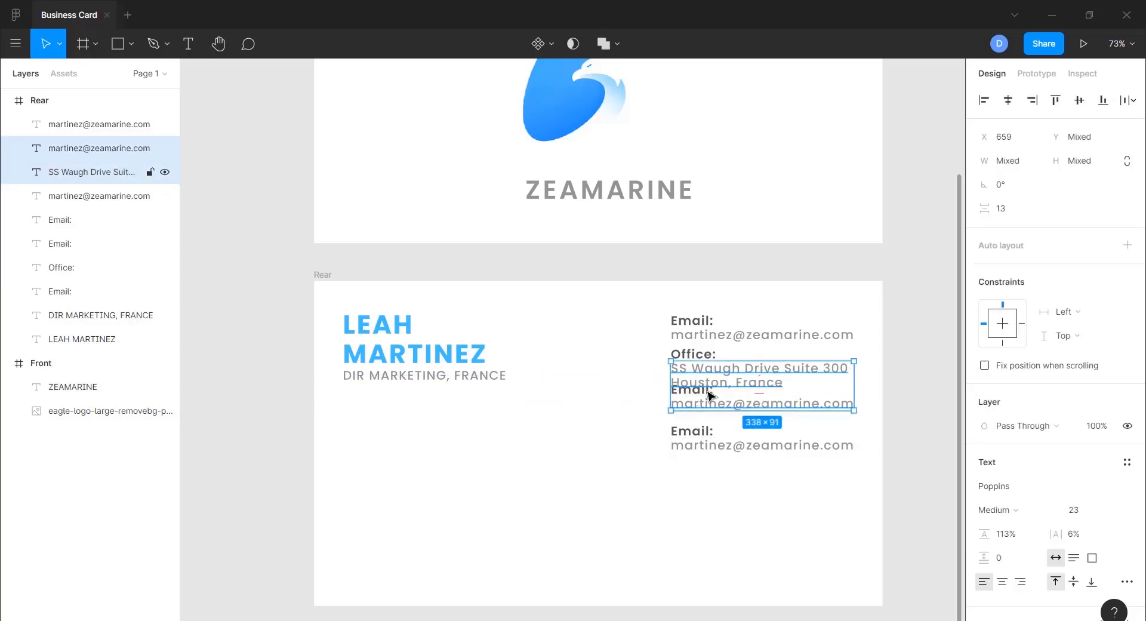
{"action": "left_click", "coordinate": [707, 405]}
{"action": "left_click_drag", "start_coordinate": [707, 405], "coordinate": [630, 494]}
{"action": "left_click", "coordinate": [692, 387]}
{"action": "left_click", "coordinate": [694, 394]}
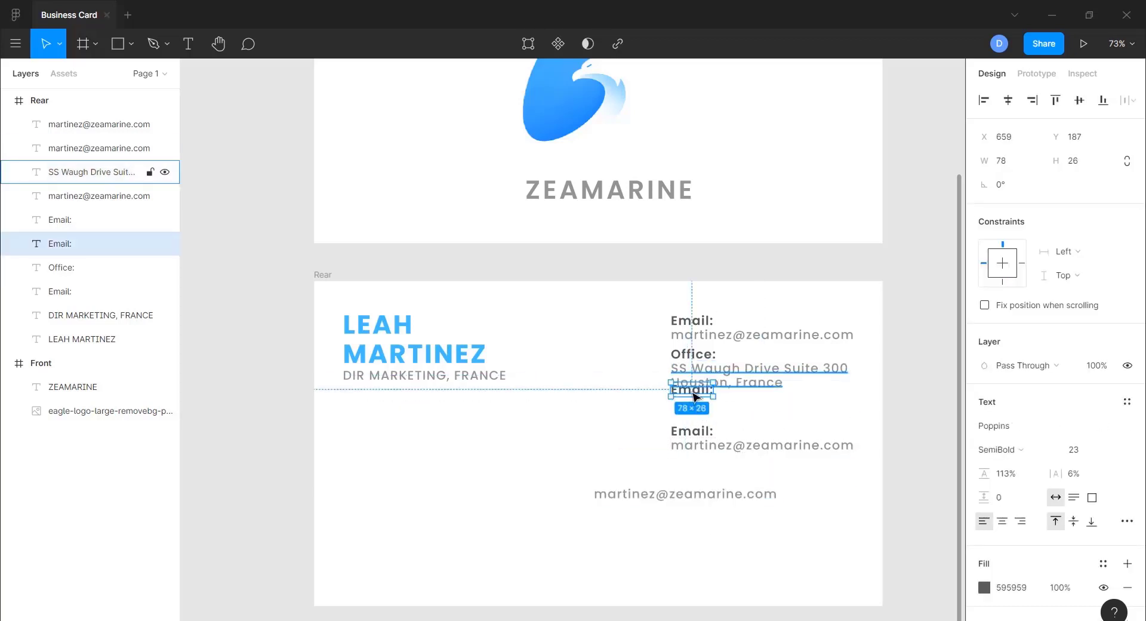
{"action": "left_click_drag", "start_coordinate": [693, 393], "coordinate": [574, 460]}
{"action": "left_click", "coordinate": [652, 495]}
{"action": "key", "text": "Delete"}
{"action": "left_click", "coordinate": [573, 456]}
{"action": "key", "text": "Delete"}
{"action": "left_click", "coordinate": [699, 443]}
{"action": "double_click", "coordinate": [695, 431]}
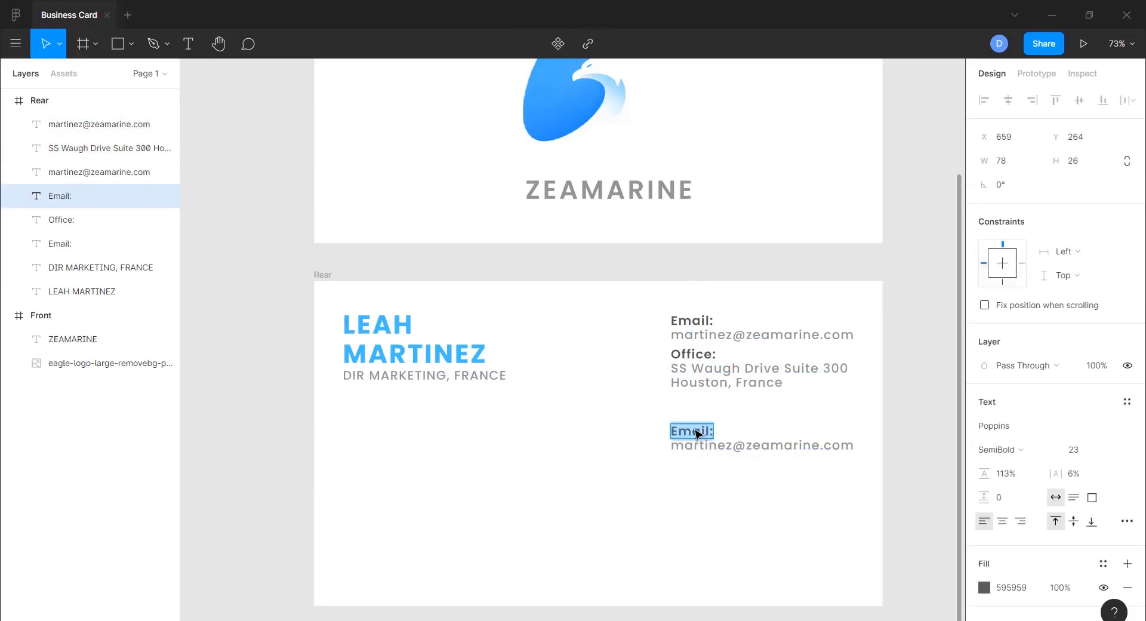
{"action": "type", "text": "Phone:"}
{"action": "double_click", "coordinate": [768, 445]}
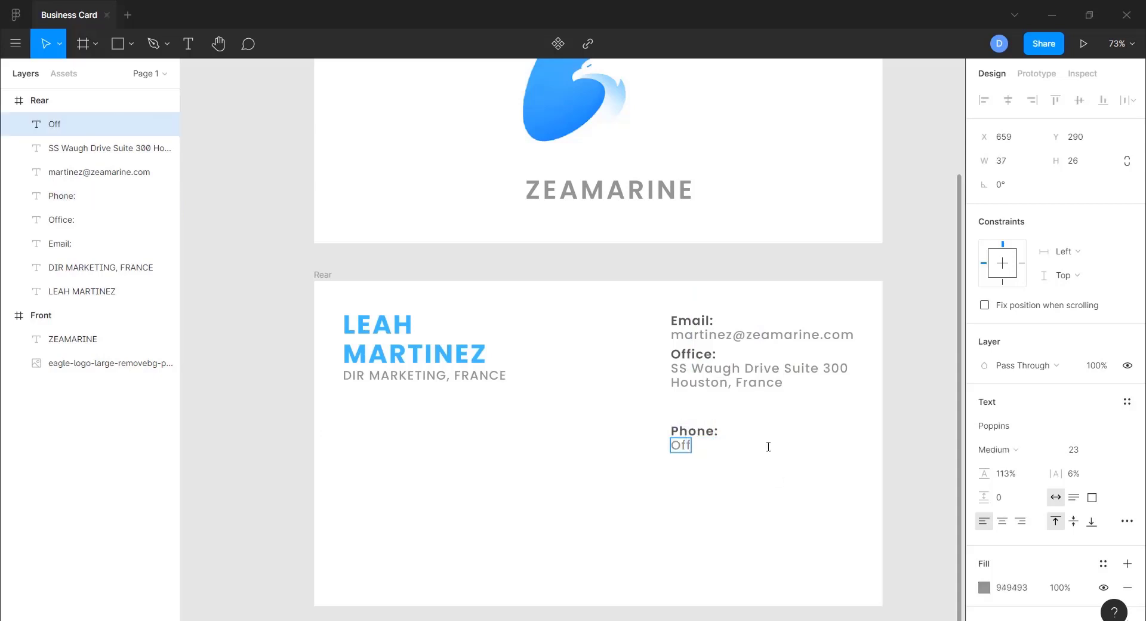
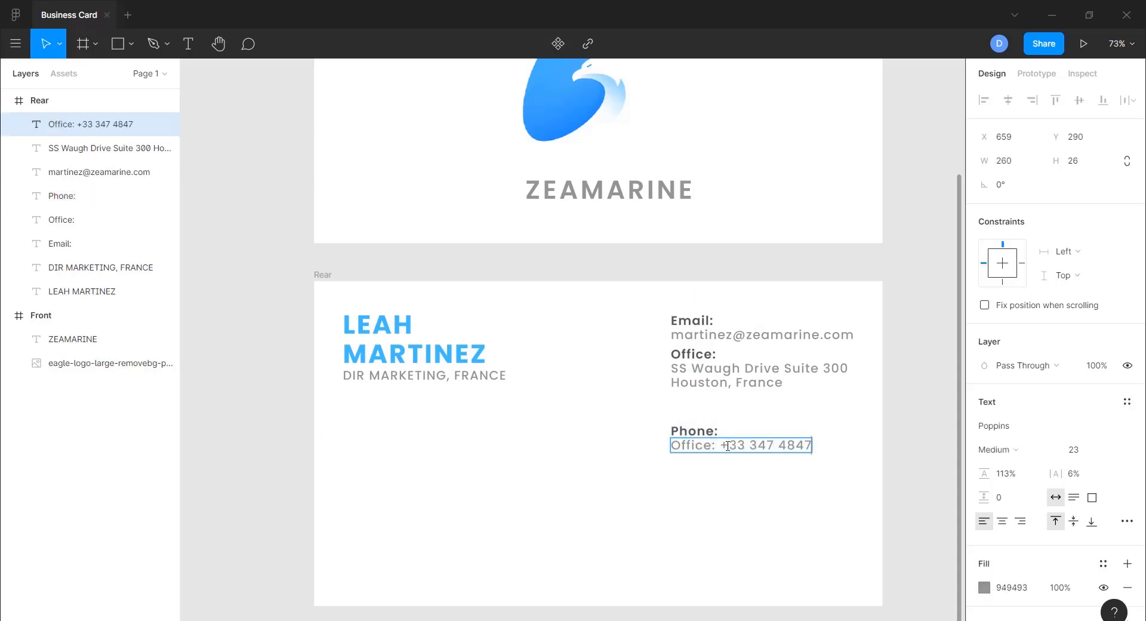
{"action": "key", "text": "Escape"}
{"action": "scroll", "coordinate": [728, 445], "scroll_direction": "up", "scroll_amount": 1}
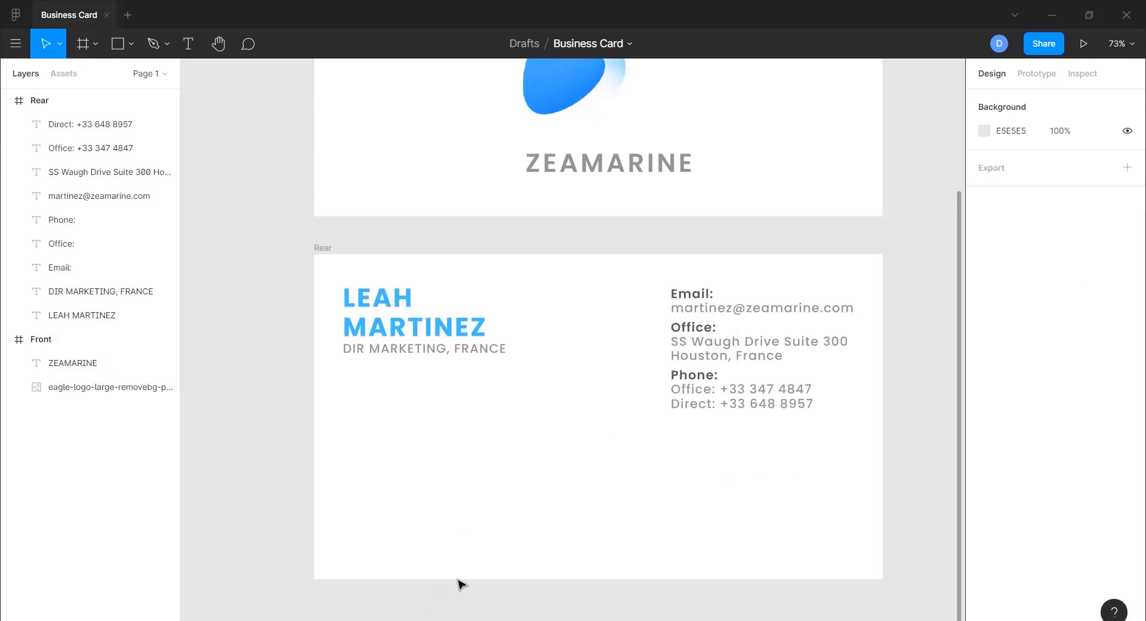
{"action": "left_click", "coordinate": [692, 295]}
{"action": "left_click", "coordinate": [710, 308], "text": "shift"}
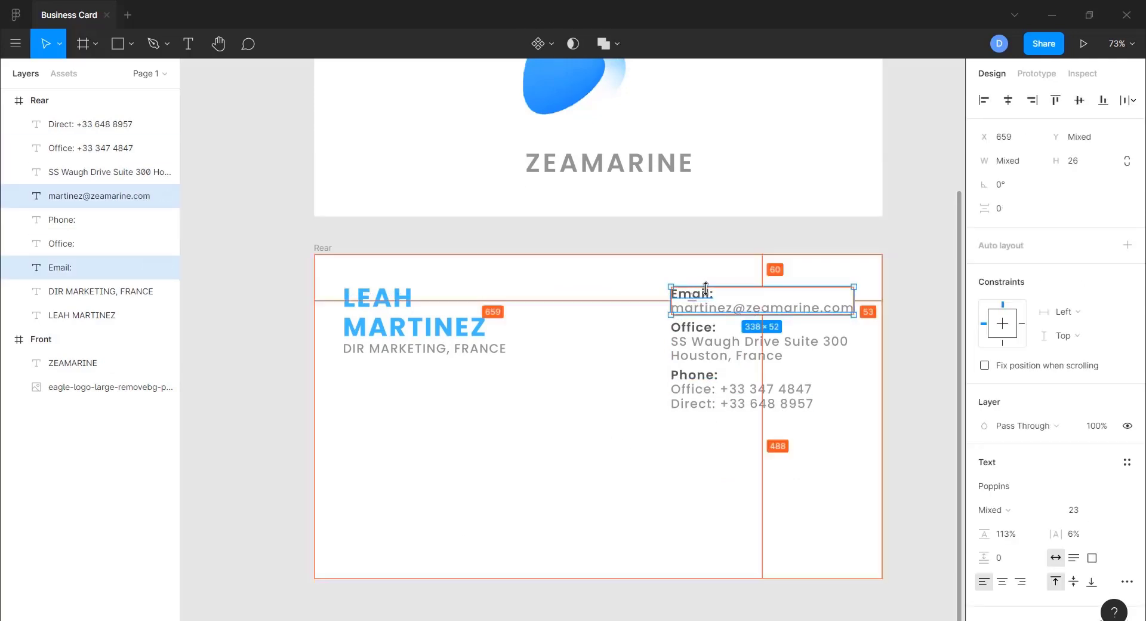
{"action": "left_click_drag", "start_coordinate": [706, 288], "coordinate": [692, 451]}
{"action": "double_click", "coordinate": [677, 457]}
{"action": "type", "text": "Web:"}
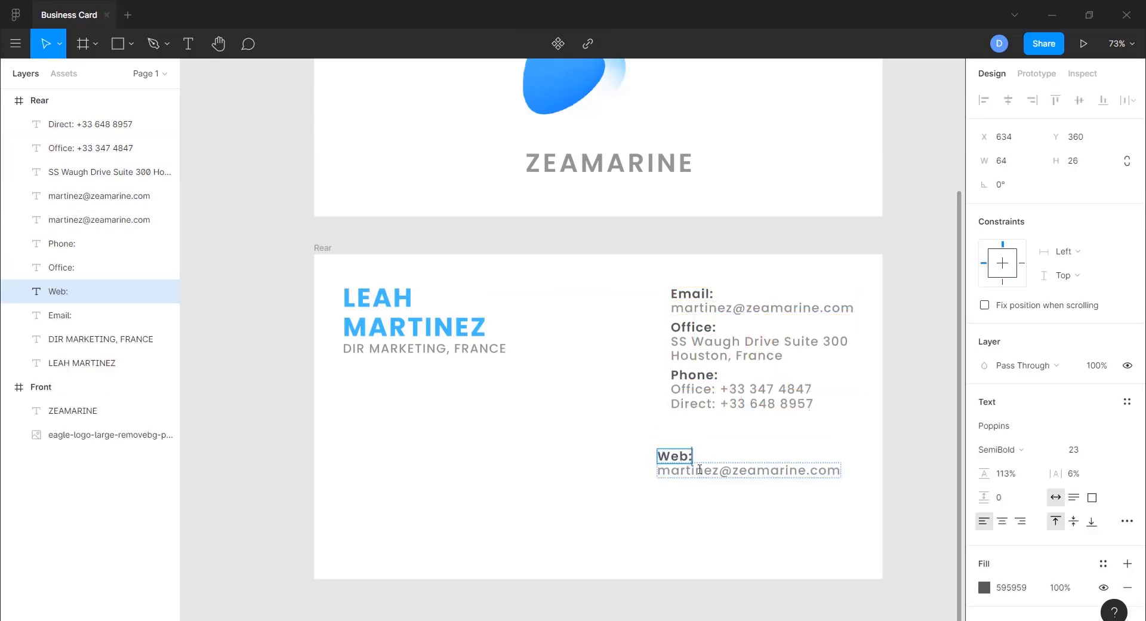
{"action": "double_click", "coordinate": [770, 471]}
{"action": "key", "text": "ctrl+a"}
{"action": "type", "text": "www.ze"}
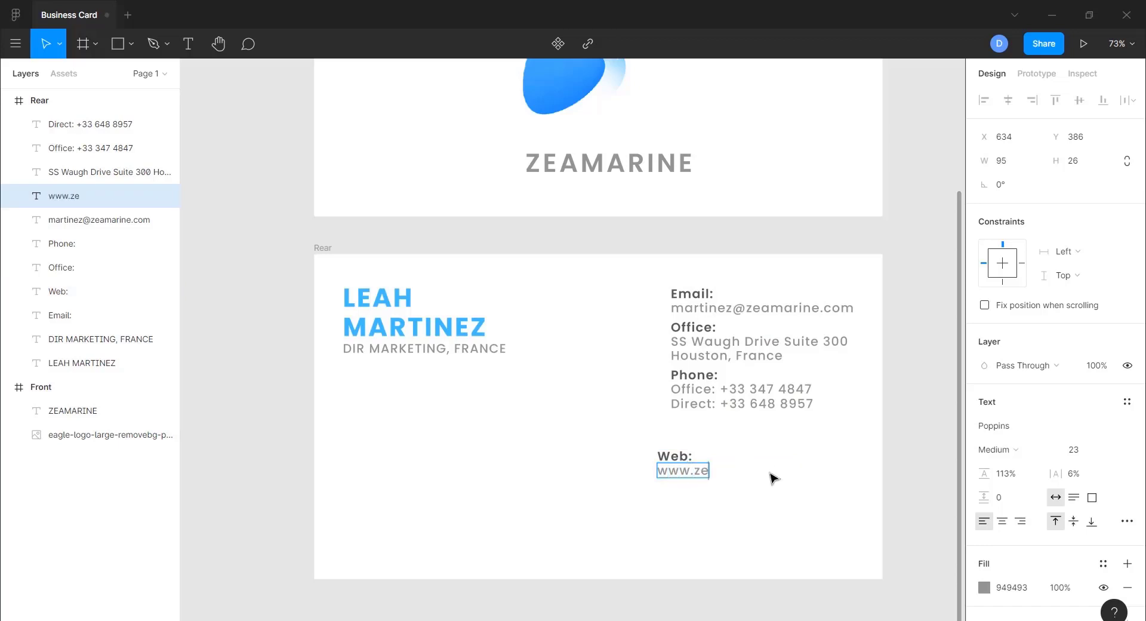
{"action": "type", "text": "amarine.com"}
{"action": "key", "text": "Escape"}
- Reposition the Web block beneath the Phone block
{"action": "left_click", "coordinate": [673, 460], "text": "shift"}
{"action": "left_click_drag", "start_coordinate": [672, 460], "coordinate": [701, 445]}
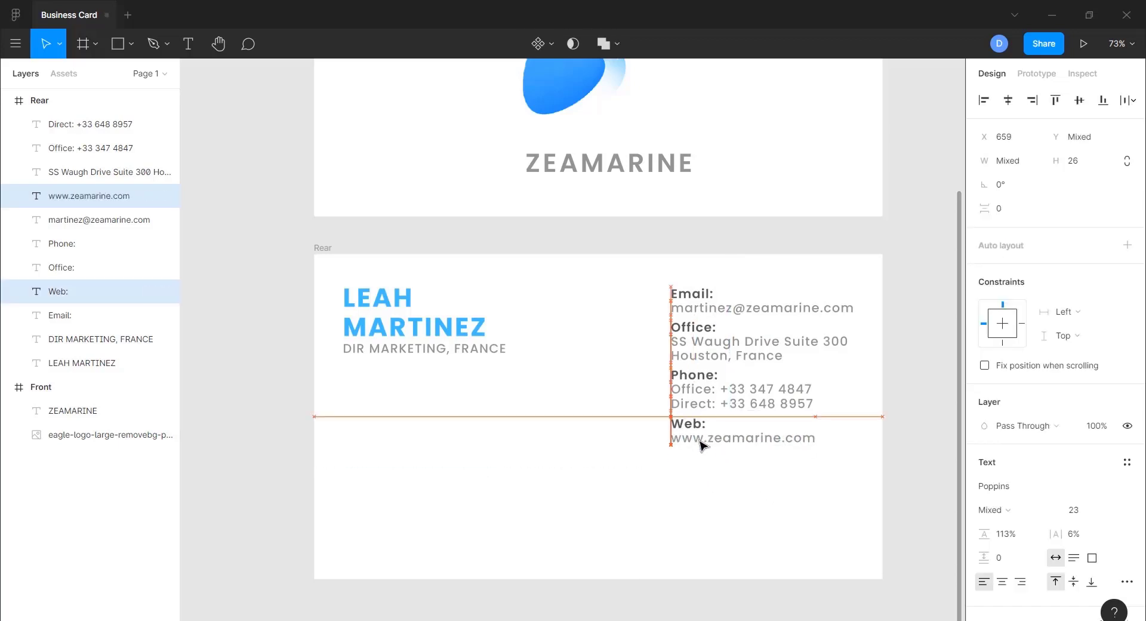
{"action": "left_click", "coordinate": [722, 505]}
{"action": "left_click", "coordinate": [682, 428]}
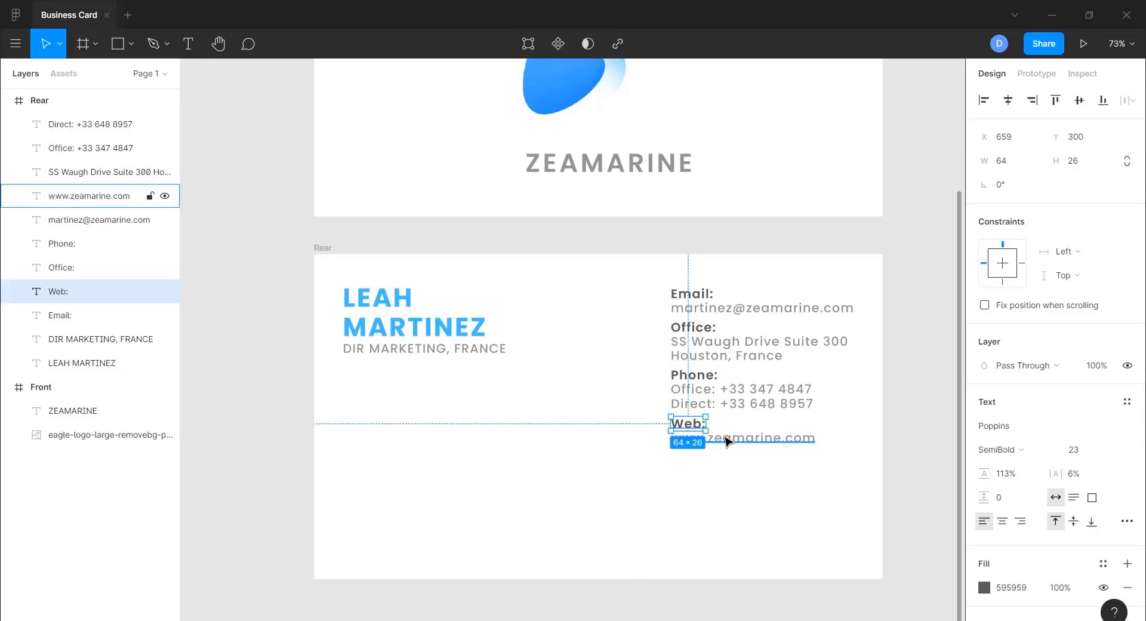
{"action": "left_click", "coordinate": [725, 439], "text": "shift"}
{"action": "left_click_drag", "start_coordinate": [717, 438], "coordinate": [716, 470]}
- Shift the Phone and Office blocks down to form the contact column
{"action": "left_click", "coordinate": [696, 390]}
{"action": "left_click", "coordinate": [694, 378], "text": "shift"}
{"action": "left_click", "coordinate": [696, 403], "text": "shift"}
{"action": "left_click_drag", "start_coordinate": [701, 391], "coordinate": [701, 413]}
{"action": "left_click", "coordinate": [690, 340]}
{"action": "left_click", "coordinate": [689, 327], "text": "shift"}
{"action": "left_click_drag", "start_coordinate": [692, 330], "coordinate": [691, 342]}
{"action": "left_click", "coordinate": [583, 499]}
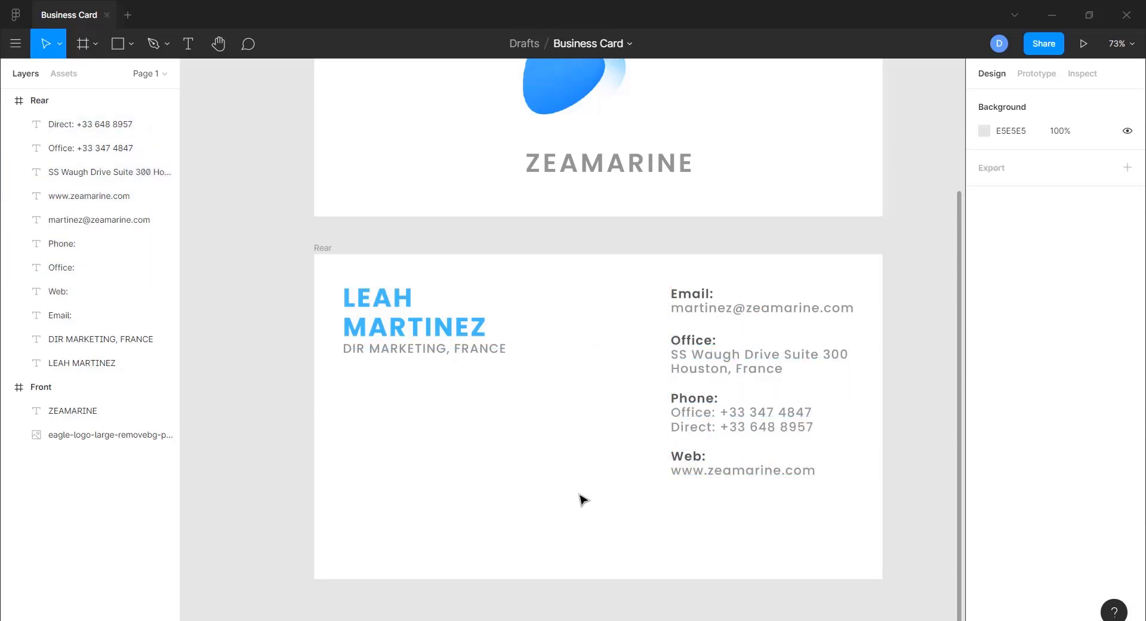
{"action": "left_click", "coordinate": [687, 456]}
{"action": "left_click", "coordinate": [715, 466], "text": "shift"}
- Drag the Web, Phone and Office blocks down to spread out the column
{"action": "left_click", "coordinate": [712, 461]}
{"action": "left_click", "coordinate": [695, 459]}
{"action": "left_click", "coordinate": [697, 468], "text": "shift"}
{"action": "left_click_drag", "start_coordinate": [696, 462], "coordinate": [698, 507]}
{"action": "left_click", "coordinate": [696, 399]}
{"action": "left_click", "coordinate": [698, 426], "text": "shift"}
{"action": "left_click", "coordinate": [699, 403], "text": "shift"}
{"action": "left_click", "coordinate": [700, 402], "text": "shift"}
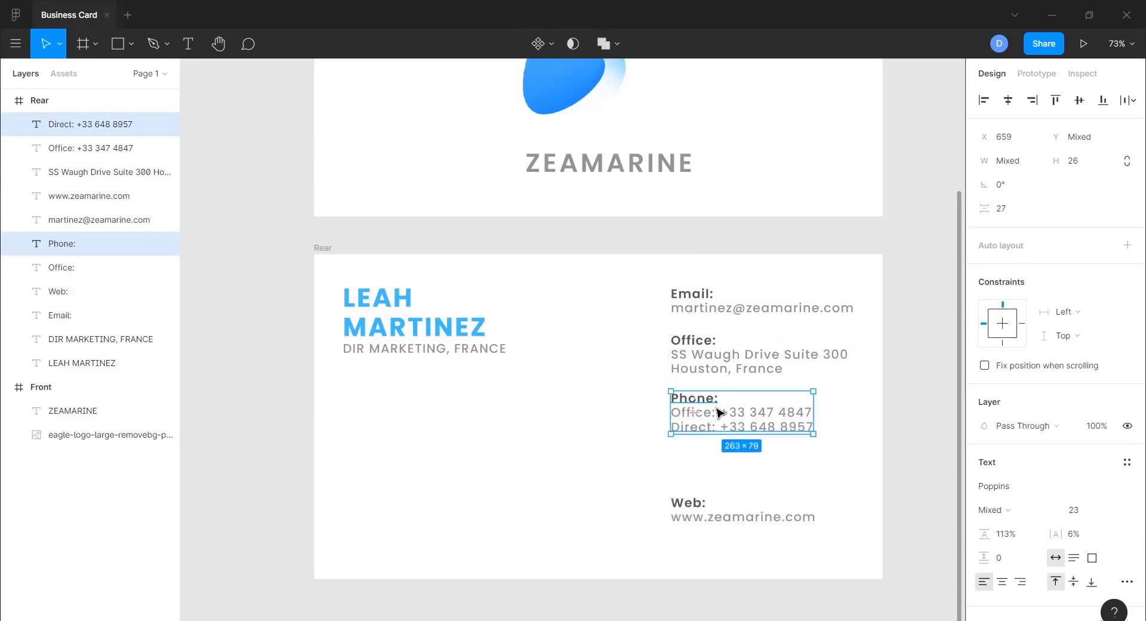
{"action": "left_click", "coordinate": [707, 413], "text": "shift"}
{"action": "left_click_drag", "start_coordinate": [707, 410], "coordinate": [708, 433]}
{"action": "left_click", "coordinate": [704, 342]}
{"action": "left_click", "coordinate": [722, 366], "text": "shift"}
{"action": "left_click_drag", "start_coordinate": [722, 366], "coordinate": [722, 381]}
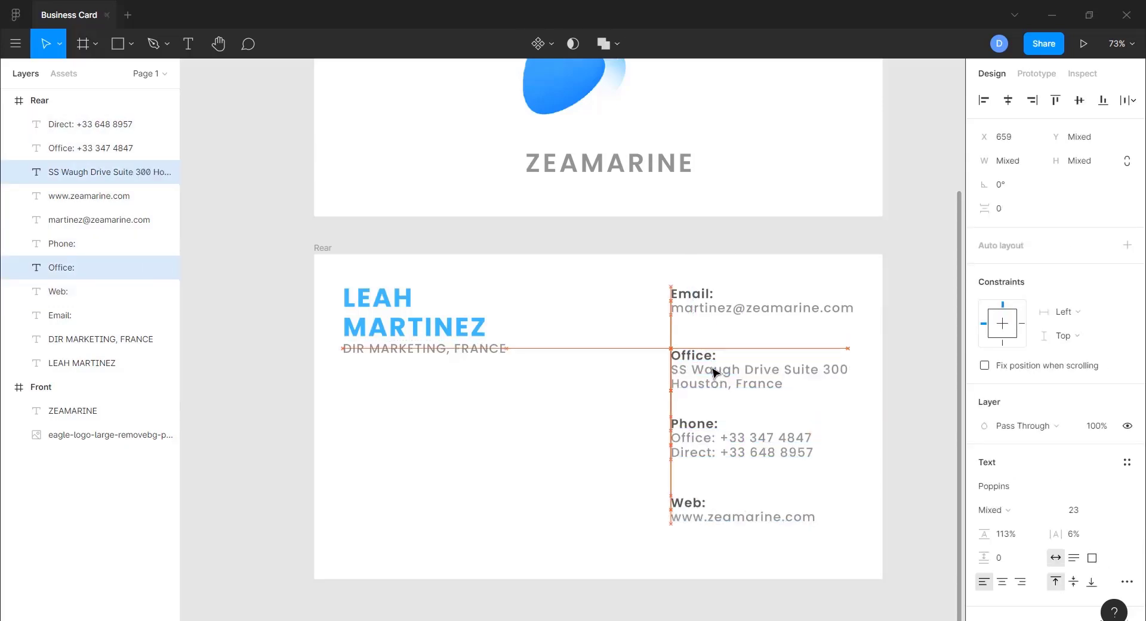
- Nudge the Office, Phone and Web blocks up until the gaps are equal
{"action": "key", "text": "Up"}
{"action": "key", "text": "Up"}
{"action": "key", "text": "Up"}
{"action": "key", "text": "Up"}
{"action": "key", "text": "Up"}
{"action": "key", "text": "Up"}
{"action": "key", "text": "Up"}
{"action": "key", "text": "Up"}
{"action": "key", "text": "Up"}
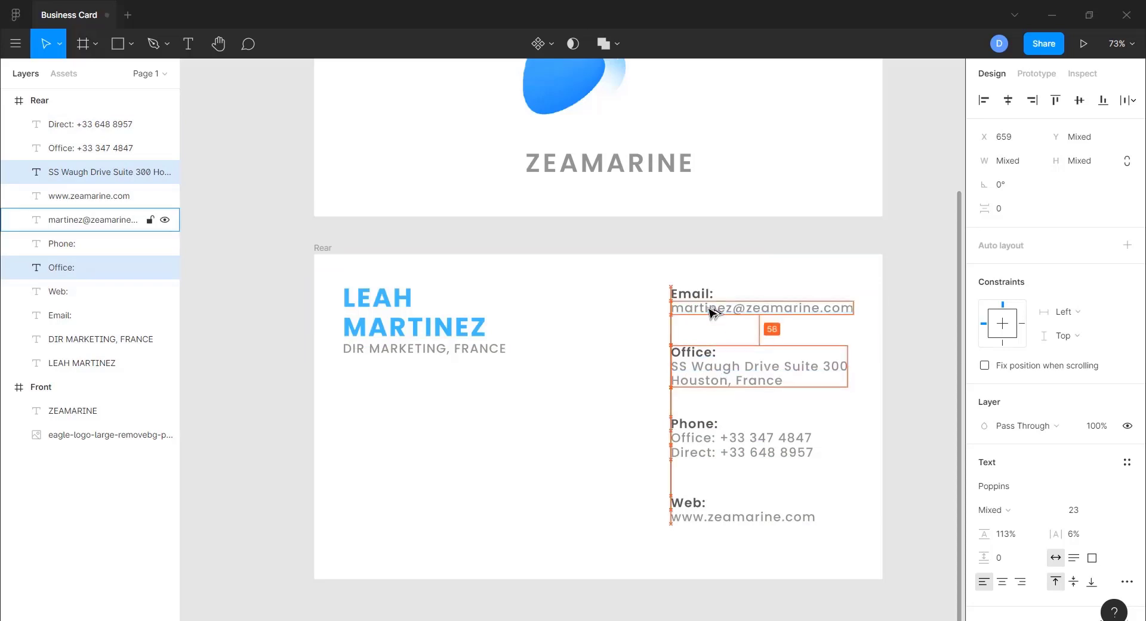
{"action": "left_click", "coordinate": [708, 424]}
{"action": "left_click", "coordinate": [714, 451], "text": "shift"}
{"action": "key", "text": "Up"}
{"action": "key", "text": "Up"}
{"action": "key", "text": "Up"}
{"action": "key", "text": "Up"}
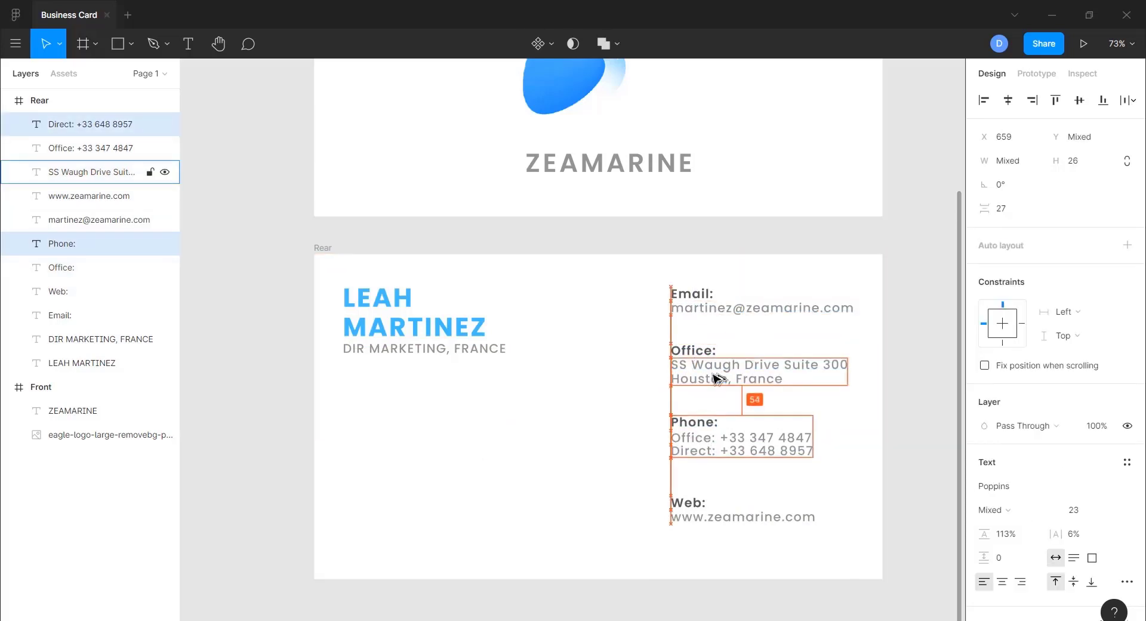
{"action": "left_click", "coordinate": [688, 504]}
{"action": "left_click", "coordinate": [694, 516], "text": "shift"}
{"action": "left_click", "coordinate": [711, 439]}
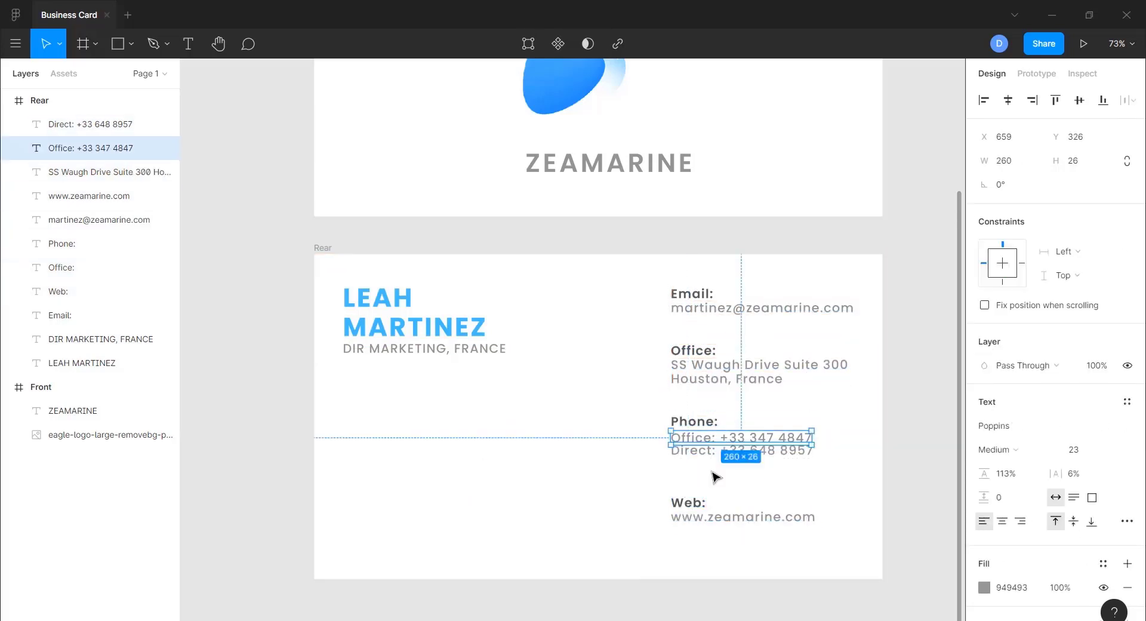
{"action": "left_click", "coordinate": [705, 519]}
{"action": "left_click", "coordinate": [694, 504], "text": "shift"}
{"action": "key", "text": "Up"}
{"action": "key", "text": "Up"}
{"action": "key", "text": "Up"}
{"action": "key", "text": "Up"}
{"action": "key", "text": "Up"}
{"action": "key", "text": "Up"}
{"action": "key", "text": "Up"}
{"action": "key", "text": "Up"}
{"action": "key", "text": "Up"}
{"action": "key", "text": "Up"}
{"action": "key", "text": "Up"}
{"action": "key", "text": "Up"}
{"action": "key", "text": "Up"}
{"action": "key", "text": "Up"}
{"action": "key", "text": "Up"}
{"action": "key", "text": "Up"}
{"action": "key", "text": "Up"}
{"action": "key", "text": "Up"}
{"action": "key", "text": "Up"}
{"action": "key", "text": "Up"}
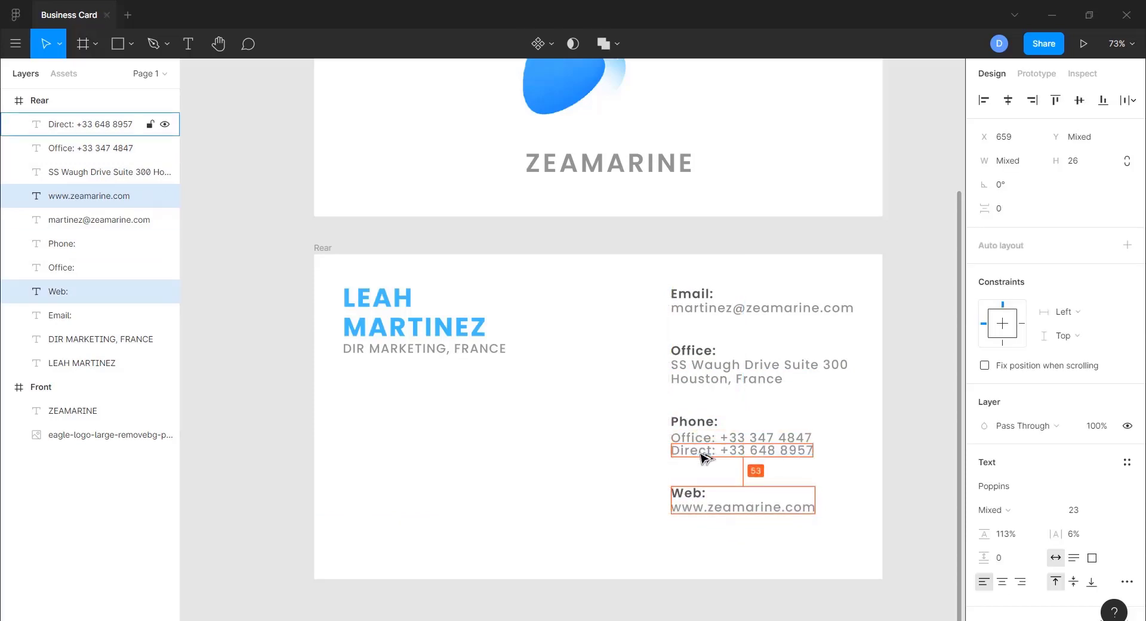
{"action": "left_click", "coordinate": [550, 482]}
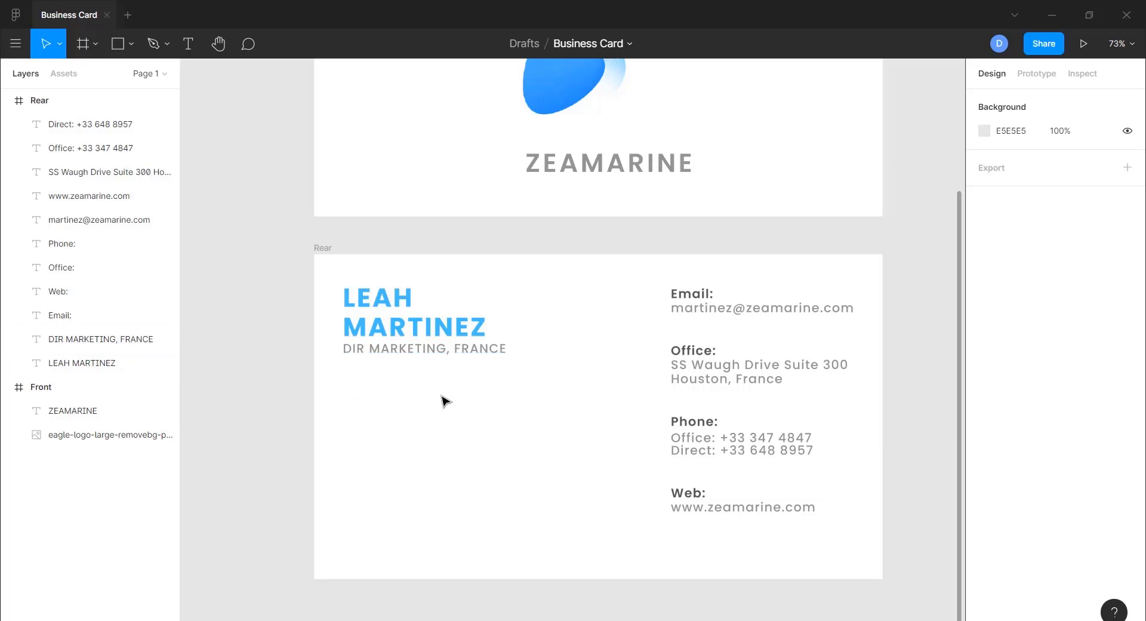
- Copy the front's eagle logo onto the rear card, shrink it, and place it lower left
{"action": "scroll", "coordinate": [445, 396], "scroll_direction": "up", "scroll_amount": 4}
{"action": "scroll", "coordinate": [532, 298], "scroll_direction": "down", "scroll_amount": 3}
{"action": "scroll", "coordinate": [530, 298], "scroll_direction": "up", "scroll_amount": 3}
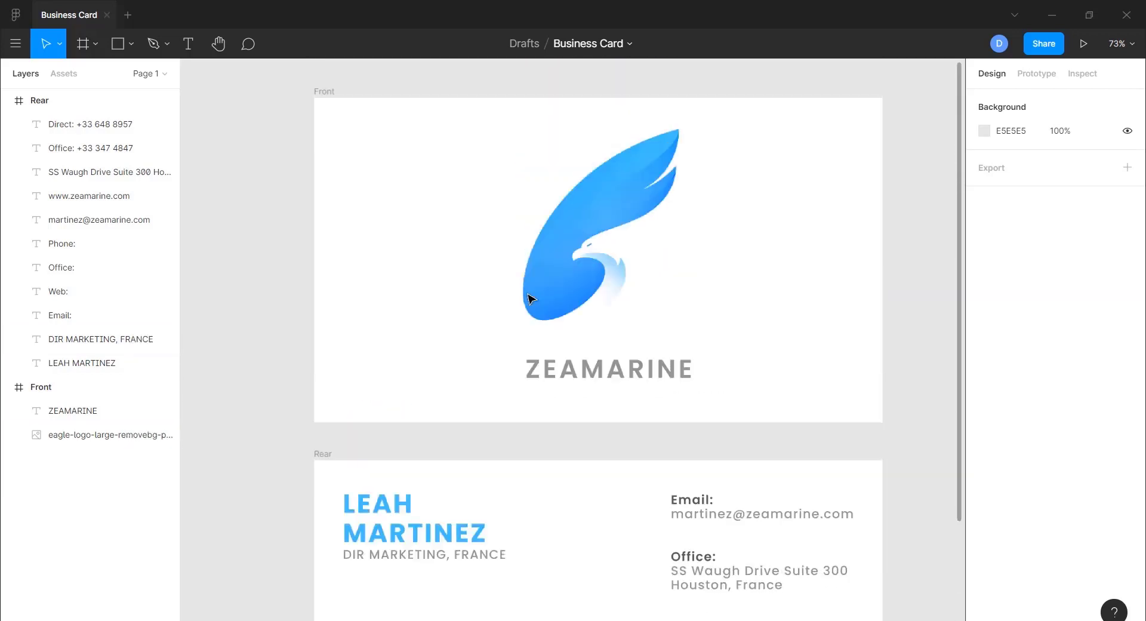
{"action": "left_click", "coordinate": [562, 275]}
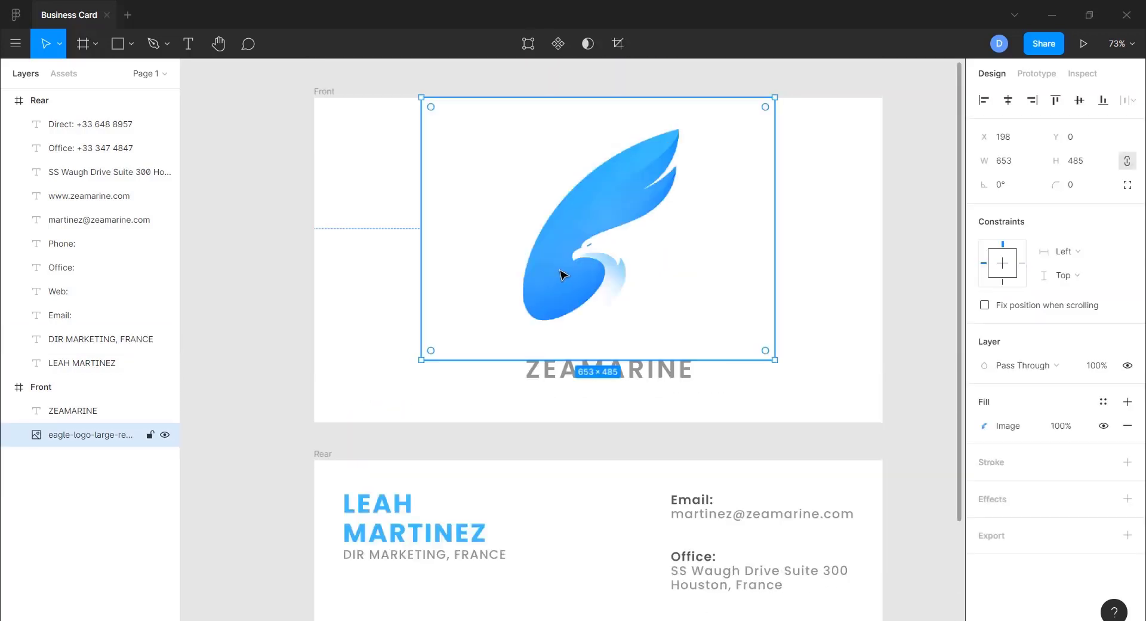
{"action": "scroll", "coordinate": [561, 276], "scroll_direction": "down", "scroll_amount": 1}
{"action": "left_click_drag", "start_coordinate": [582, 182], "coordinate": [432, 614]}
{"action": "scroll", "coordinate": [424, 532], "scroll_direction": "down", "scroll_amount": 5}
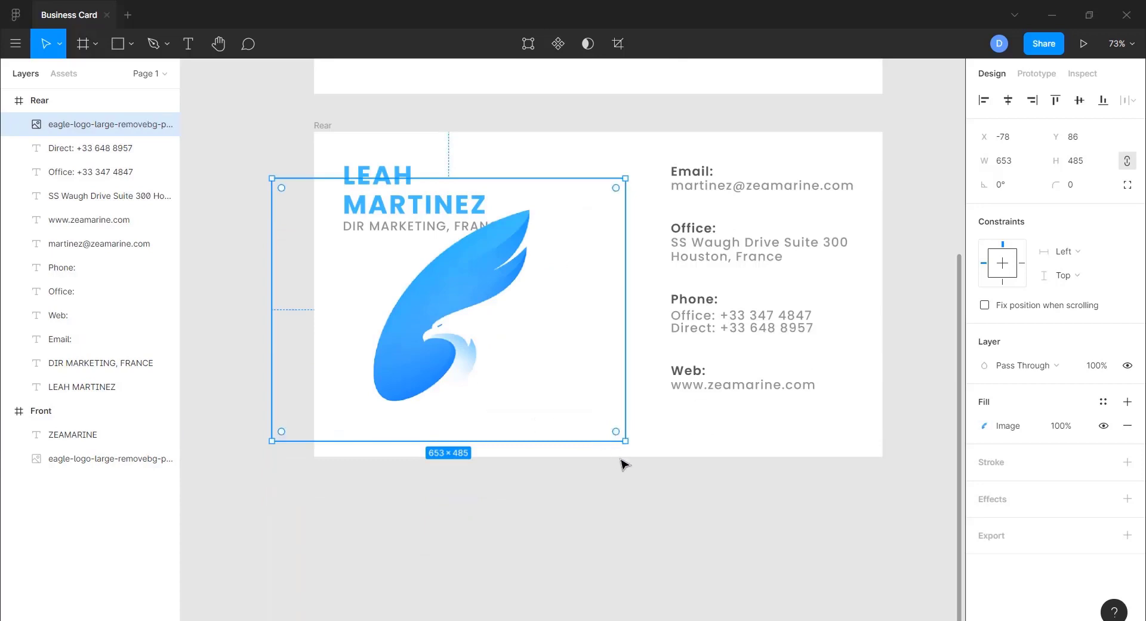
{"action": "left_click_drag", "start_coordinate": [626, 441], "coordinate": [496, 345]}
{"action": "left_click_drag", "start_coordinate": [444, 315], "coordinate": [360, 369]}
{"action": "key", "text": "shift+Right"}
{"action": "key", "text": "shift+Right"}
{"action": "key", "text": "shift+Right"}
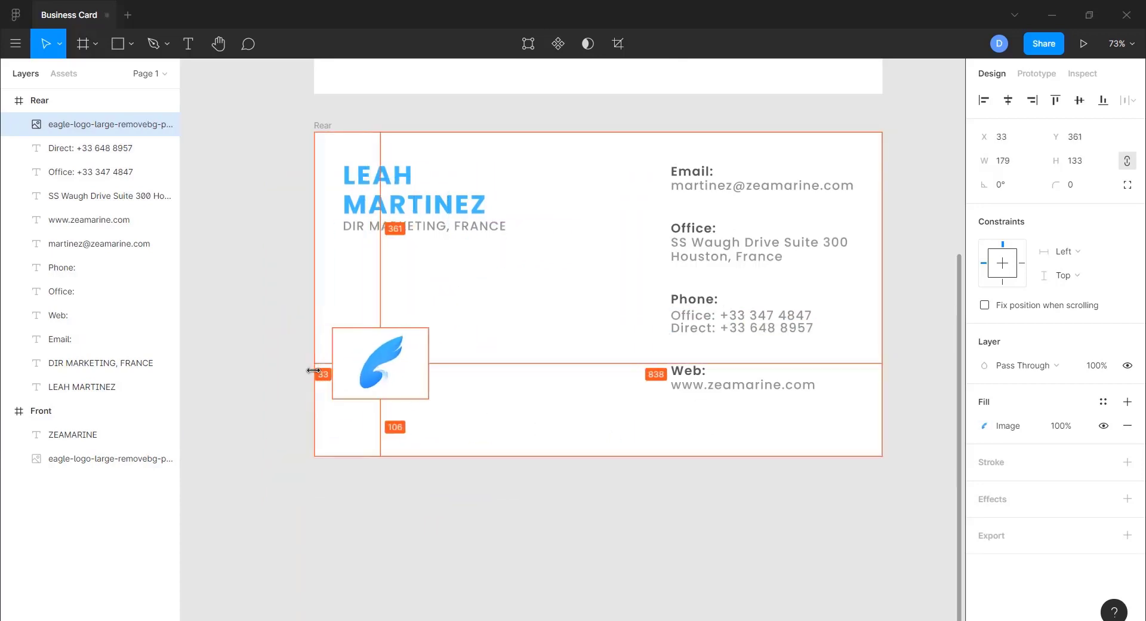
{"action": "key", "text": "shift+Right"}
{"action": "key", "text": "shift+Right"}
- Add the two-line tagline 'An Agent for Industrial Maritine / Department' beside the small logo
{"action": "left_click_drag", "start_coordinate": [439, 399], "coordinate": [424, 385]}
{"action": "key", "text": "shift+Left"}
{"action": "key", "text": "shift+Left"}
{"action": "key", "text": "shift+Left"}
{"action": "left_click_drag", "start_coordinate": [678, 389], "coordinate": [464, 373]}
{"action": "type", "text": "An Agent"}
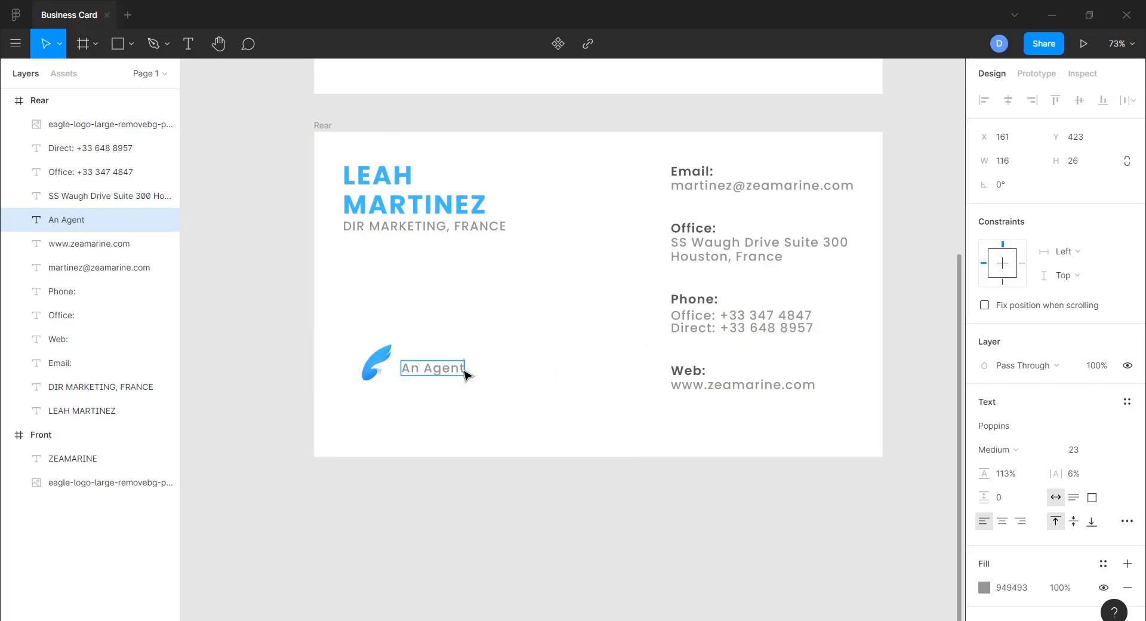
{"action": "type", "text": " for Industrial Marit"}
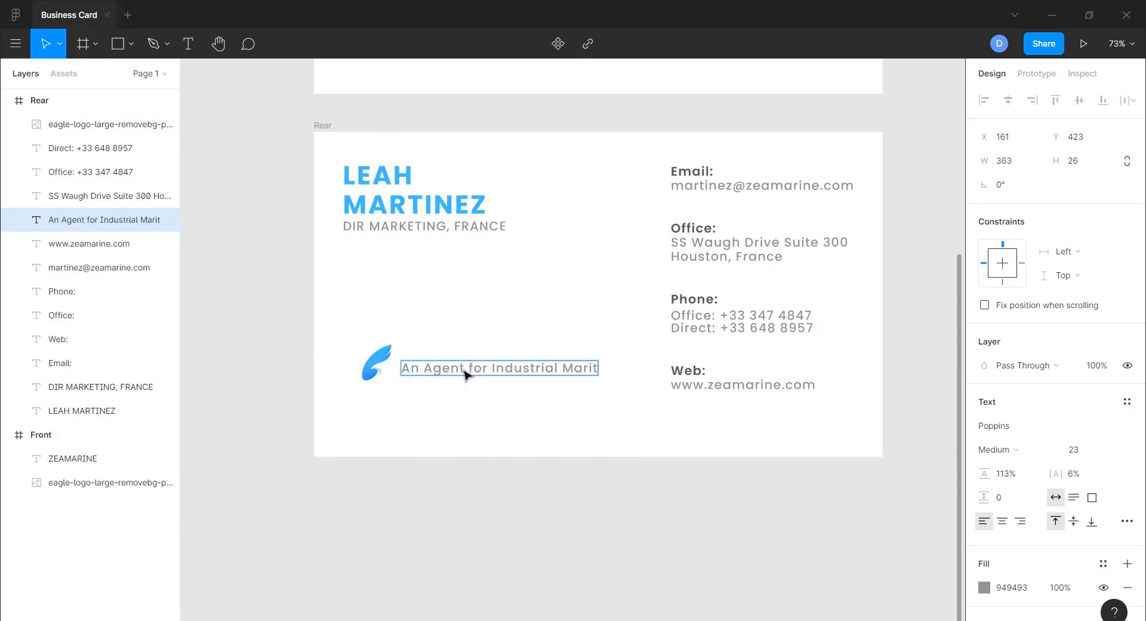
{"action": "type", "text": "ine"}
{"action": "key", "text": "Return"}
{"action": "type", "text": "Department"}
{"action": "left_click", "coordinate": [523, 410]}
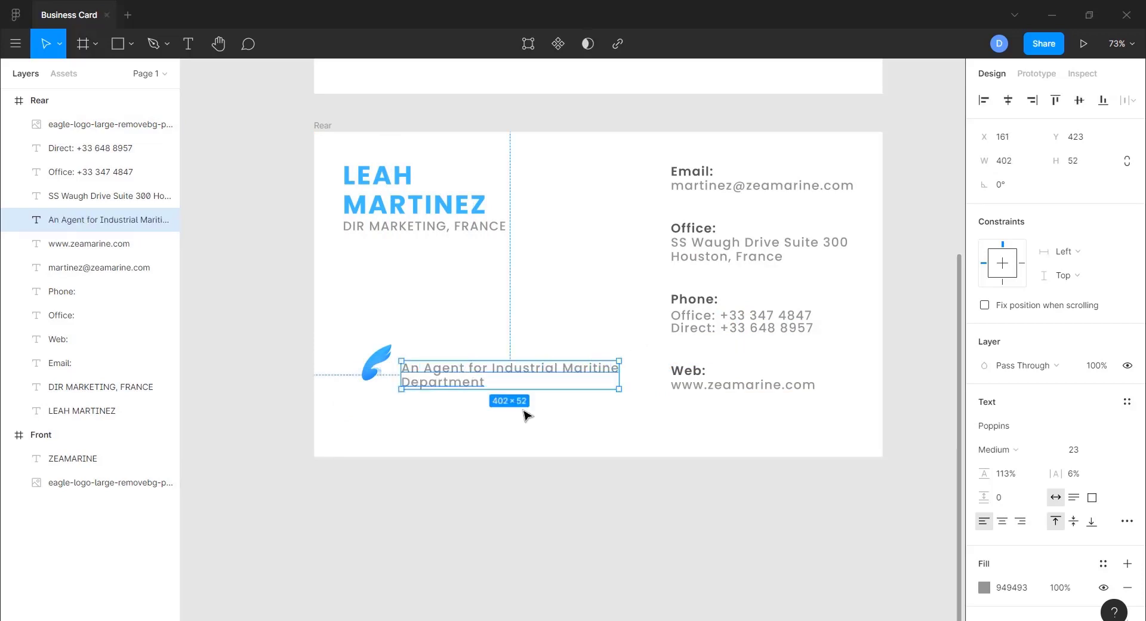
{"action": "left_click_drag", "start_coordinate": [455, 378], "coordinate": [451, 365]}
{"action": "left_click", "coordinate": [483, 512]}
{"action": "scroll", "coordinate": [769, 539], "scroll_direction": "up", "scroll_amount": 3}
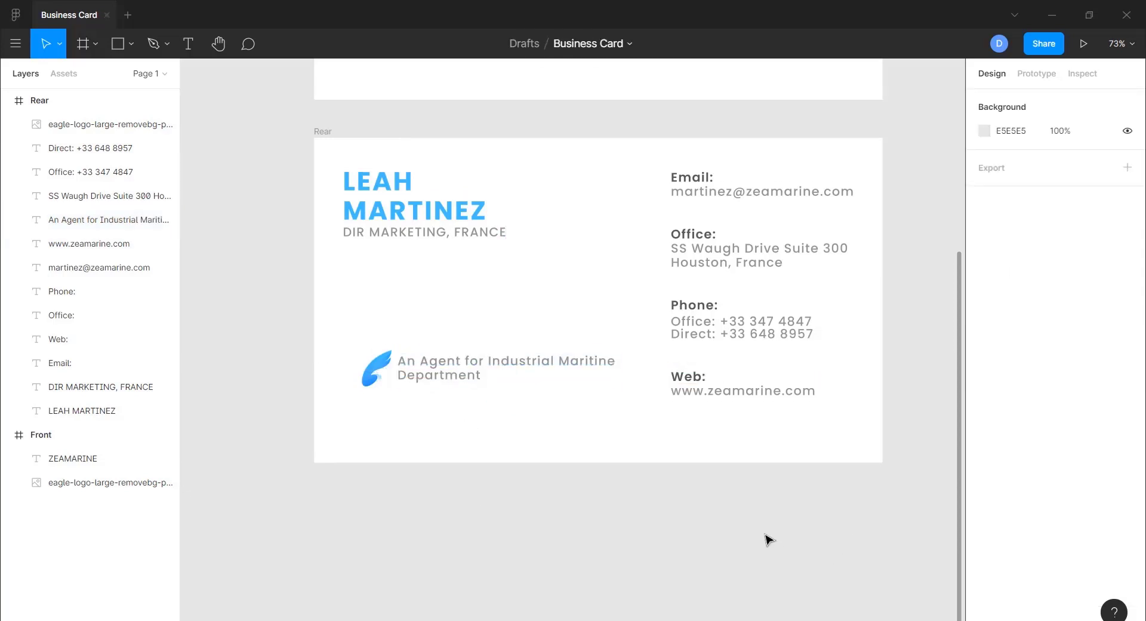
{"action": "scroll", "coordinate": [770, 540], "scroll_direction": "up", "scroll_amount": 3}
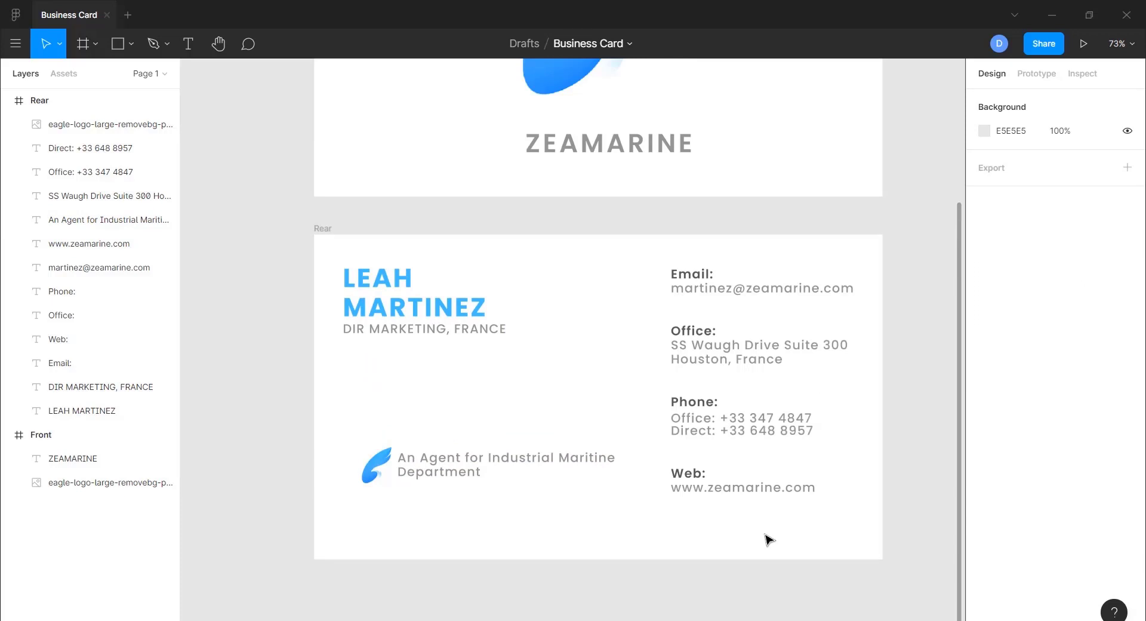
{"action": "scroll", "coordinate": [770, 540], "scroll_direction": "up", "scroll_amount": 2}
{"action": "scroll", "coordinate": [769, 540], "scroll_direction": "down", "scroll_amount": 5}
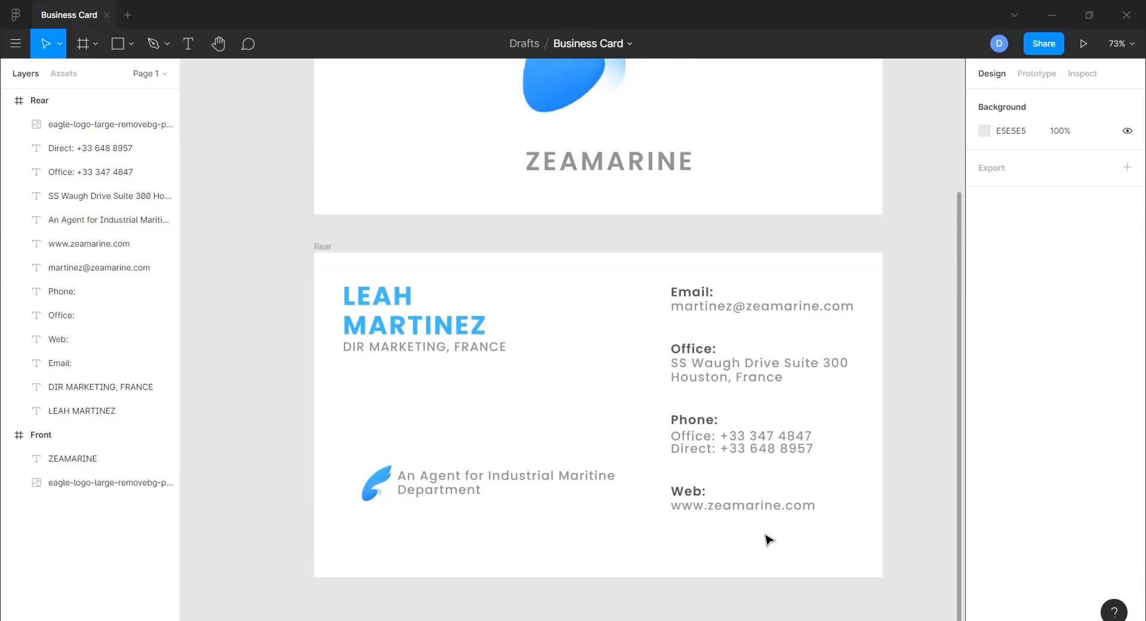